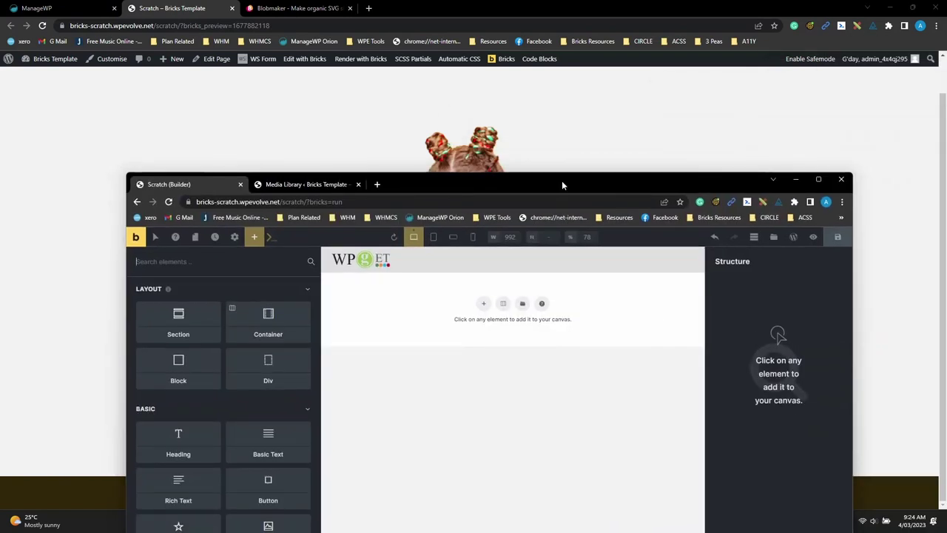
Maximize the Bricks builder window to show the Scratch page's empty canvas
double_click(562, 182)
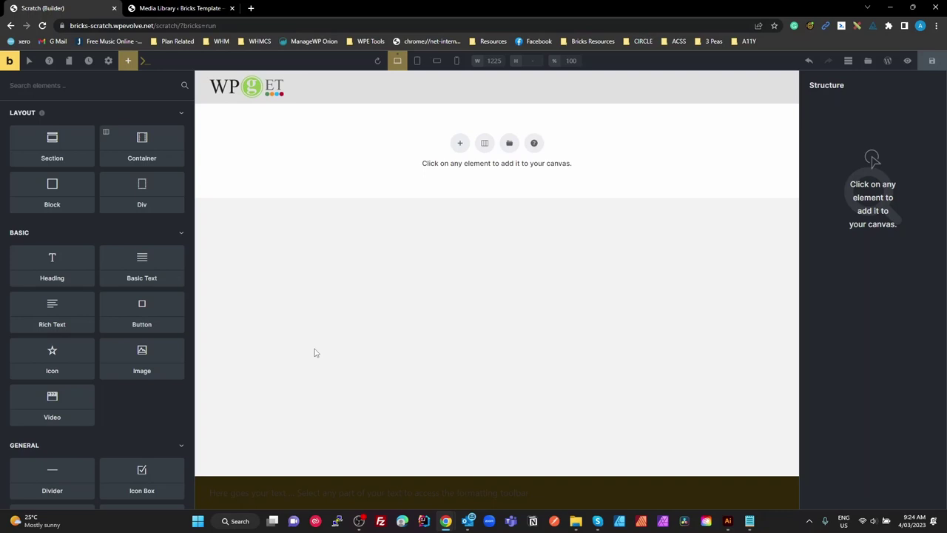
Add a section and set its div container to display grid with columns repeat(3,1fr)
left_click(458, 146)
left_click(844, 134)
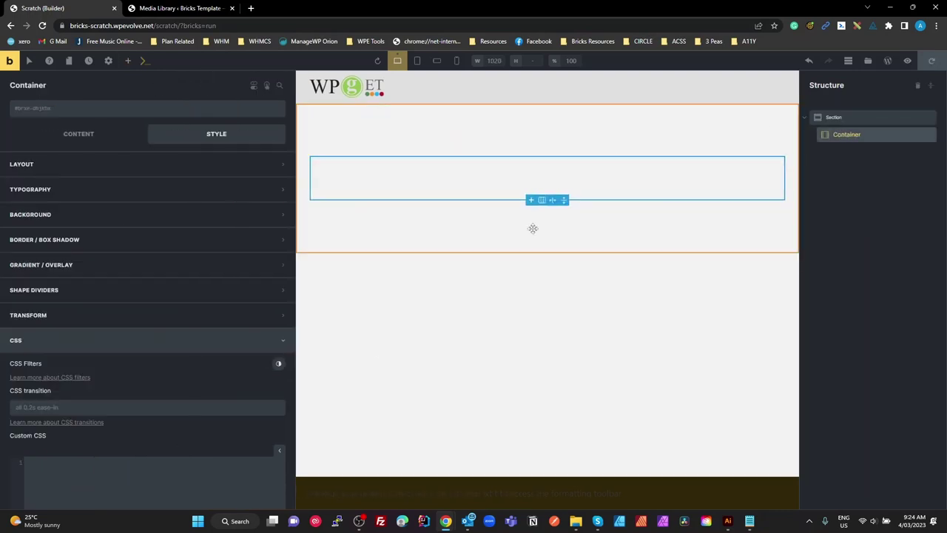
left_click(94, 141)
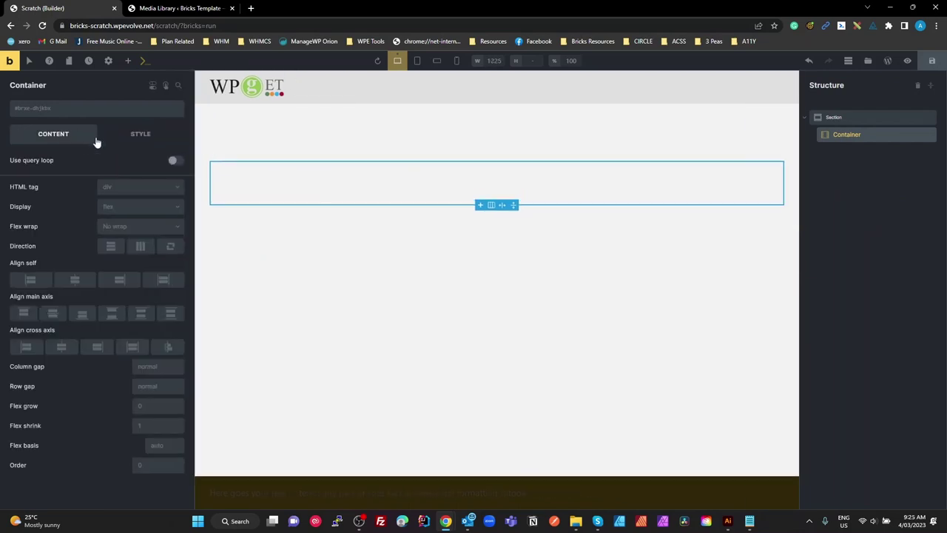
left_click(148, 188)
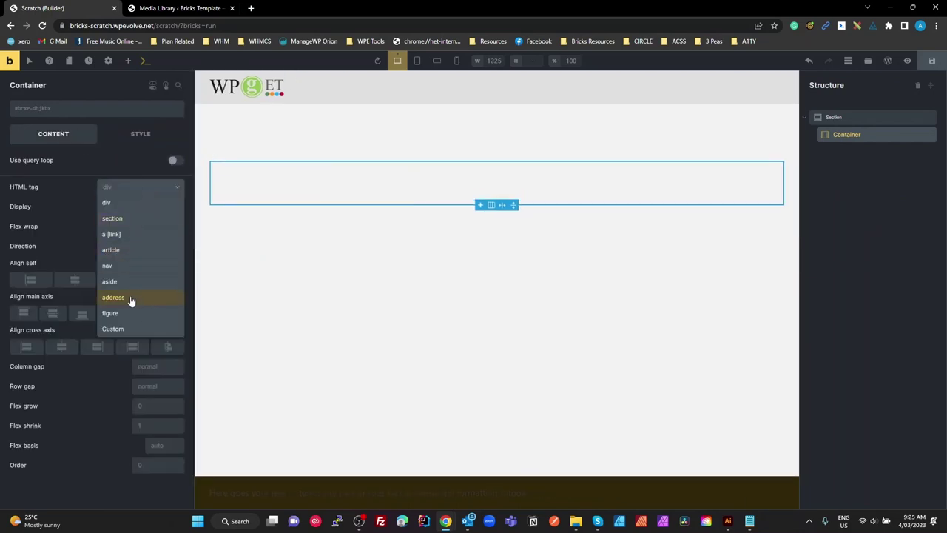
left_click(42, 200)
left_click(123, 211)
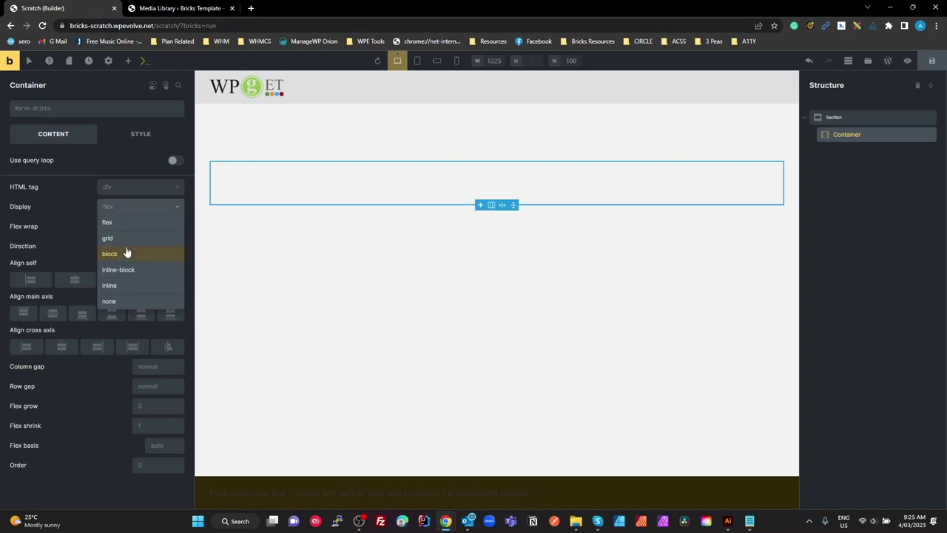
left_click(119, 239)
left_click(81, 260)
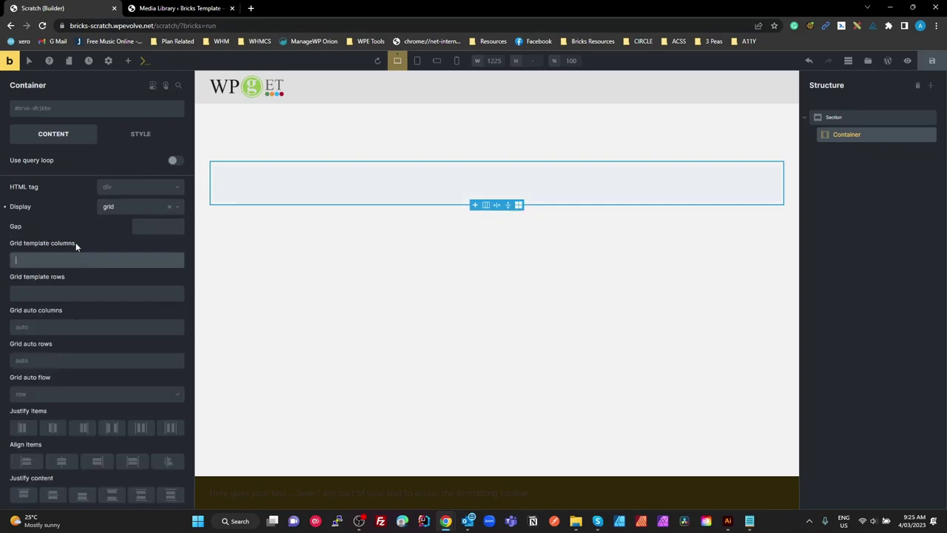
type("repeat")
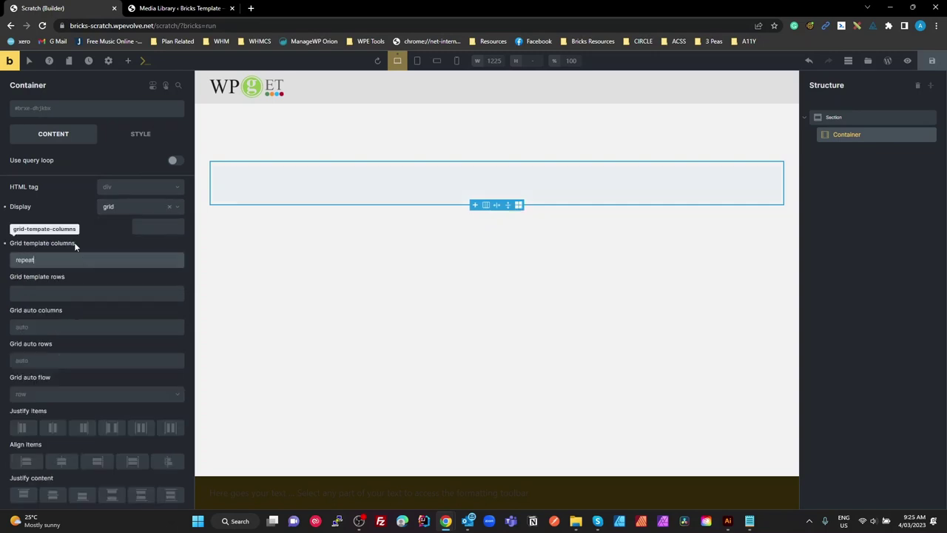
type("(3,1fr);")
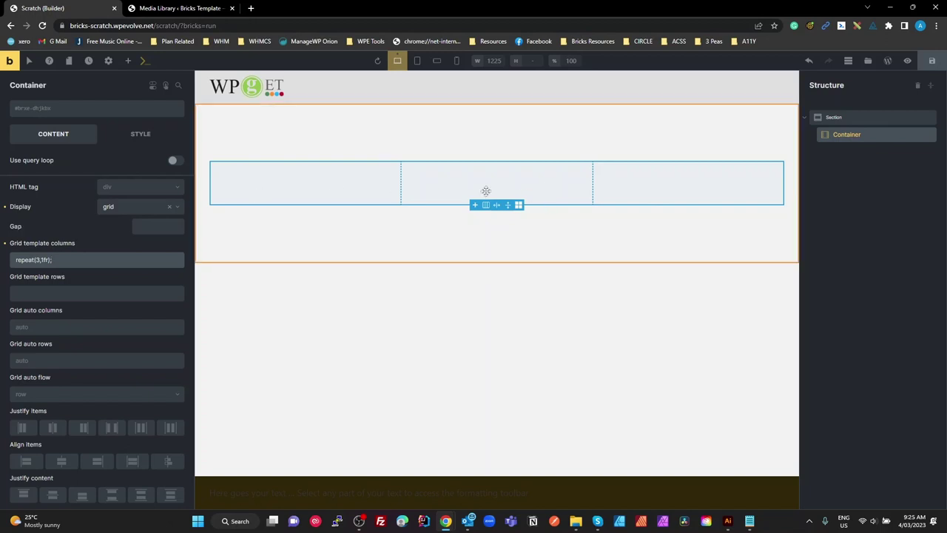
Apply the three-column grid and add three Block elements into it
left_click(856, 136)
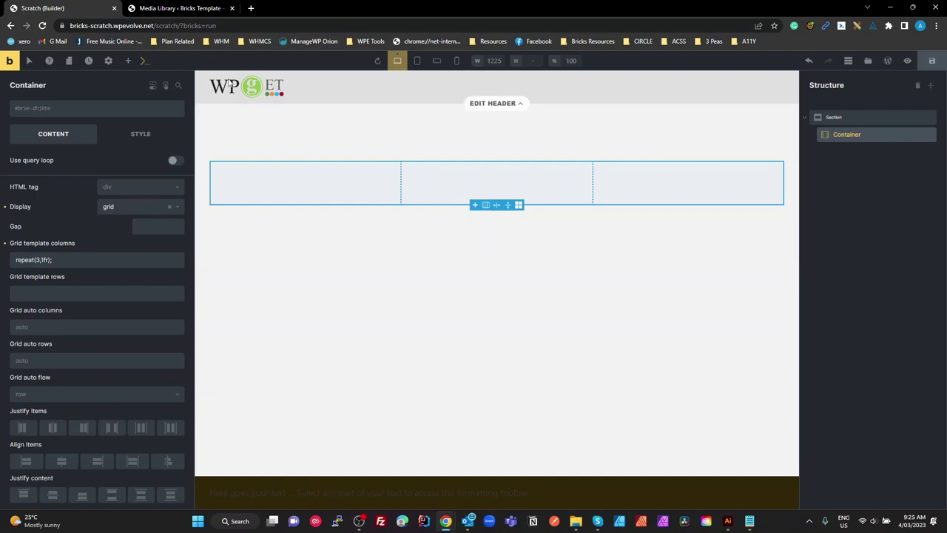
left_click(127, 60)
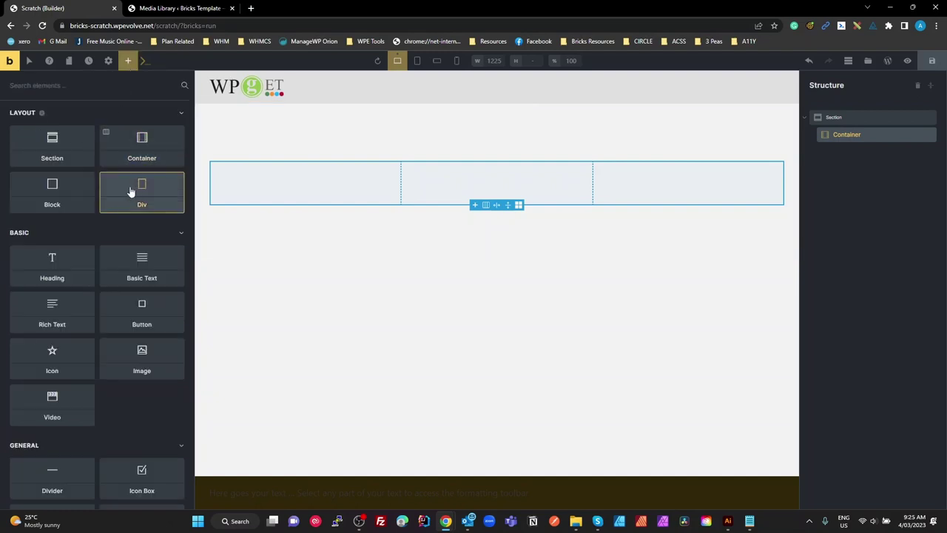
left_click(66, 192)
left_click(66, 193)
left_click(66, 192)
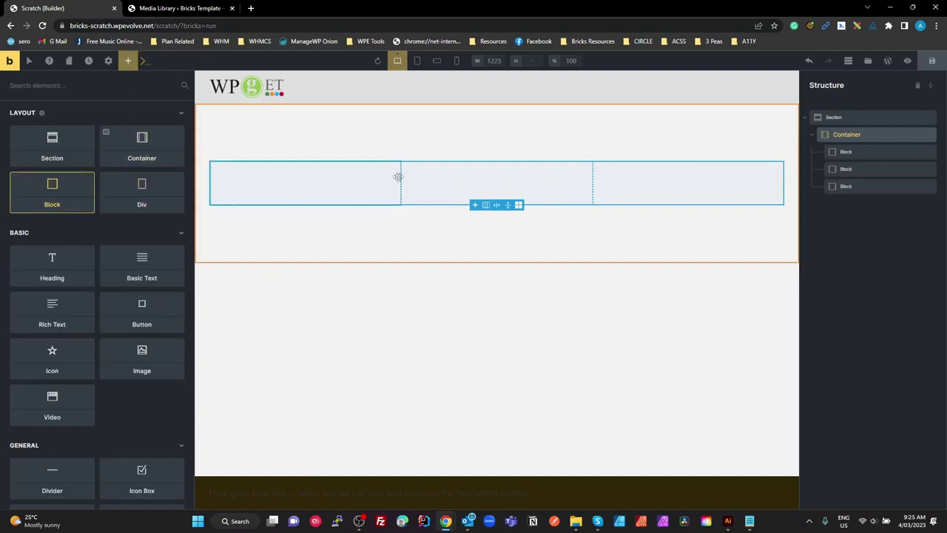
Rename the middle Block blob-bg-and-mask and give it the class blob-bg-and-mask
left_click(852, 168)
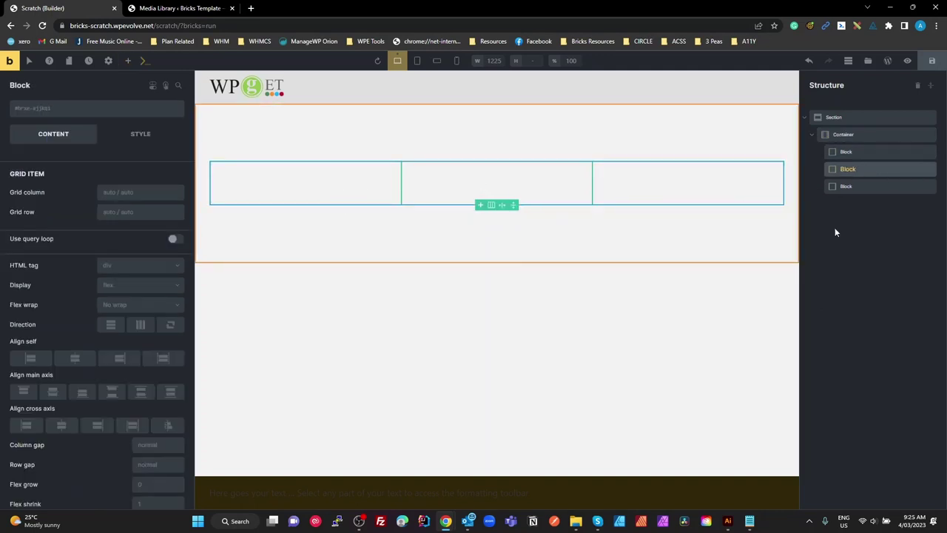
double_click(850, 170)
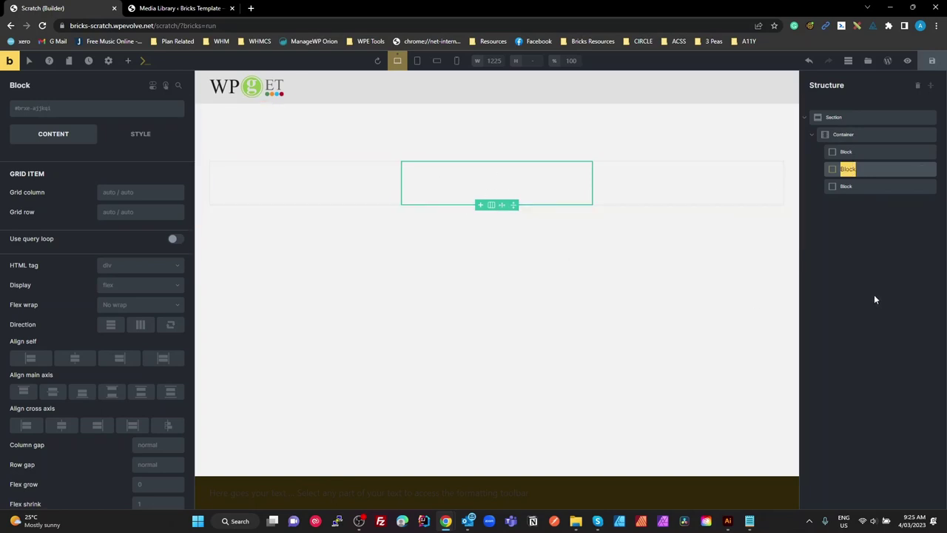
key("alt+Tab")
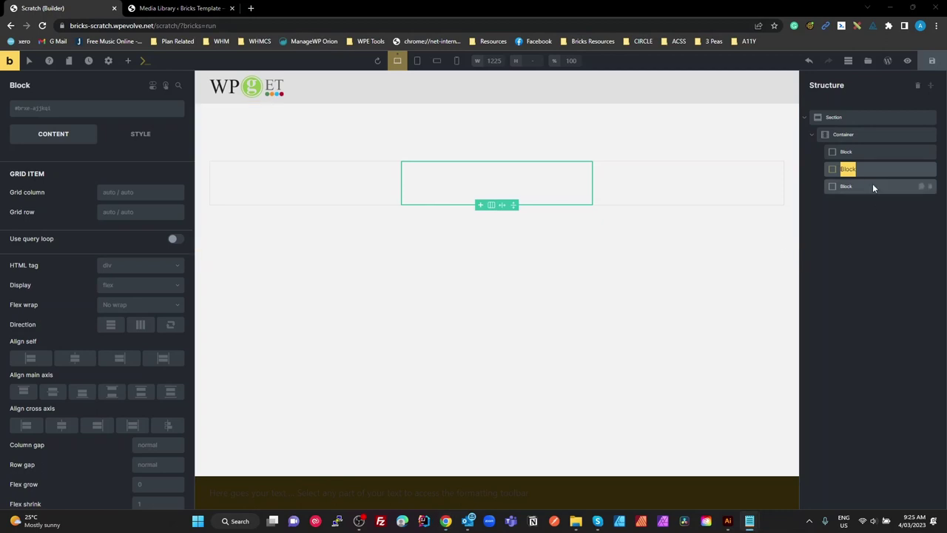
key("alt+Tab")
type("blob-bg-and-mask")
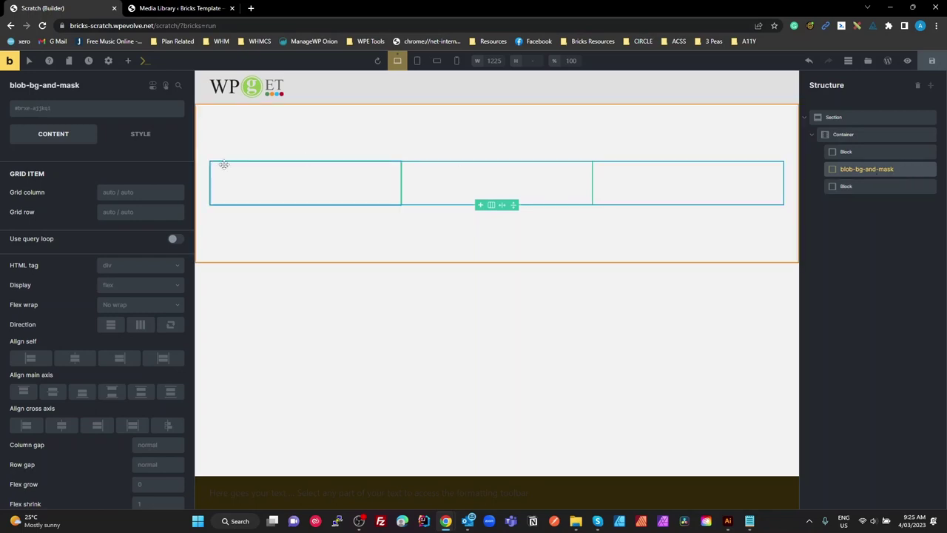
left_click(140, 110)
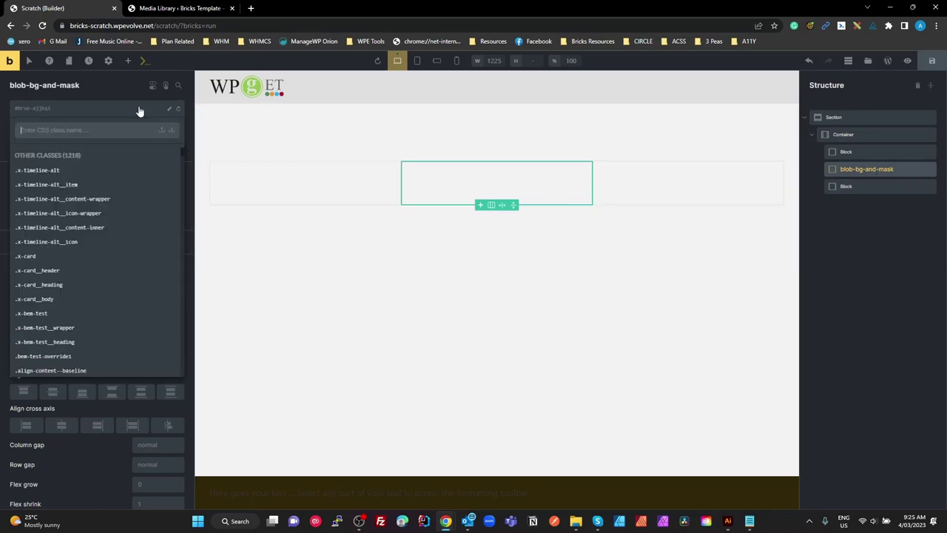
key("Return")
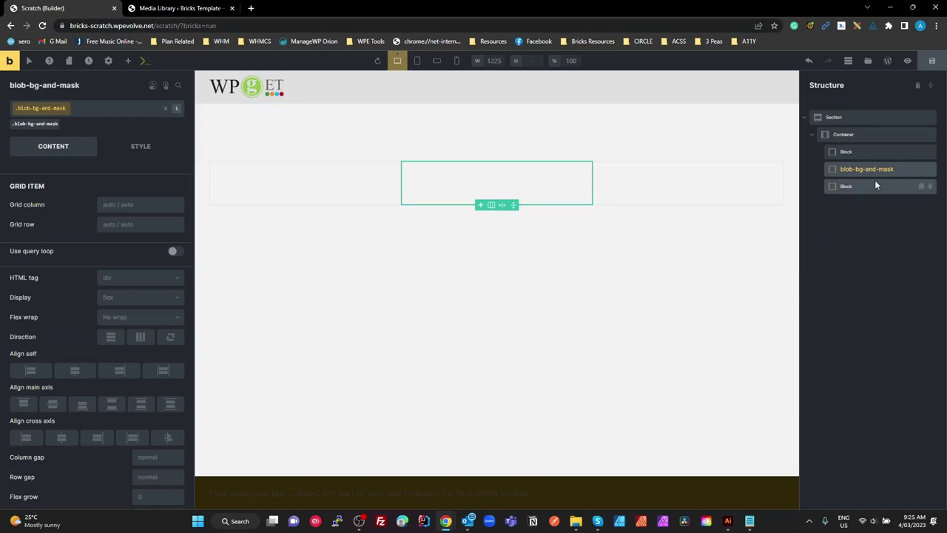
Drag an Image element into the middle block and insert the lollipop-girl picture
left_click(128, 61)
type("ima")
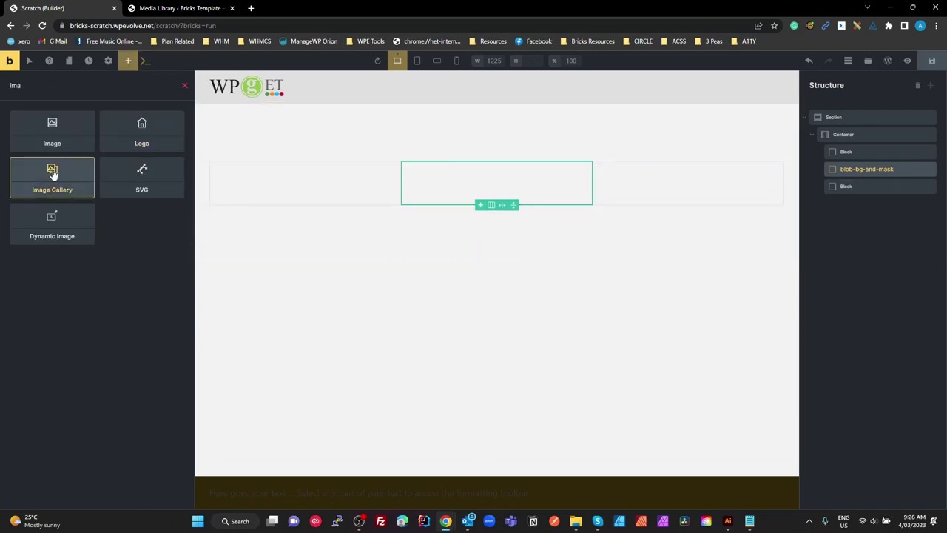
left_click_drag(56, 133, 422, 176)
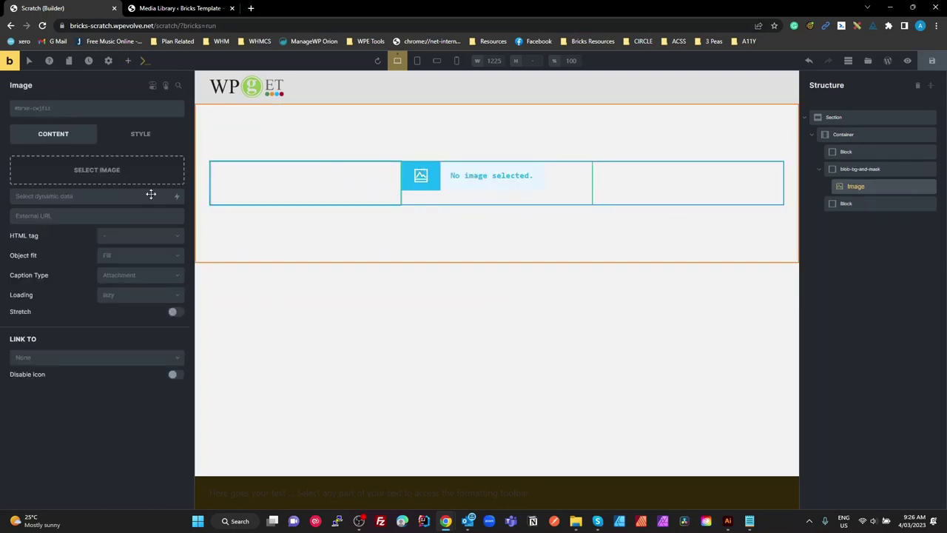
left_click(88, 174)
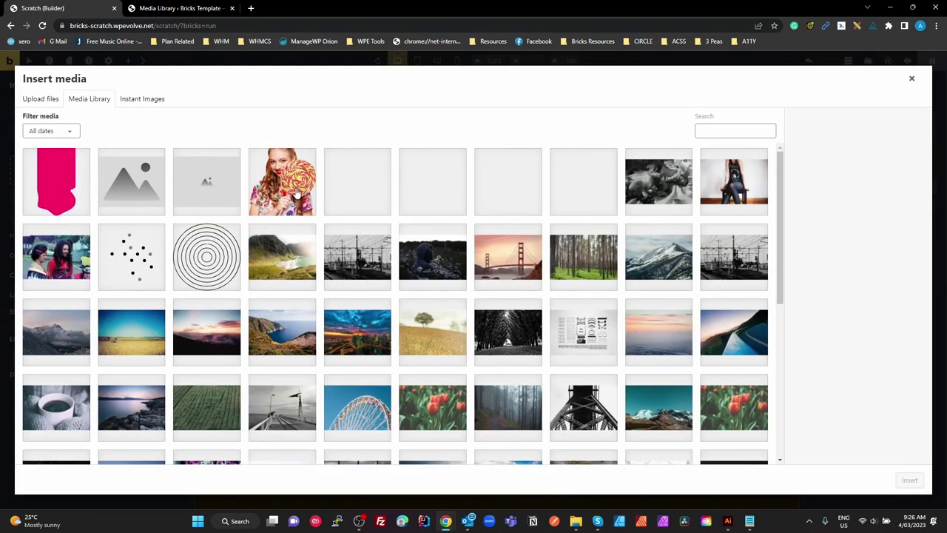
left_click(295, 187)
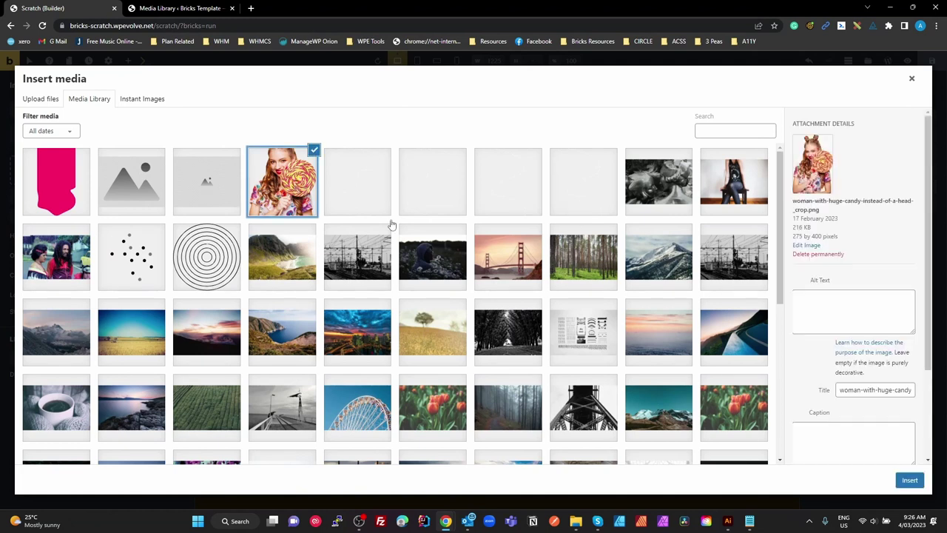
left_click(915, 479)
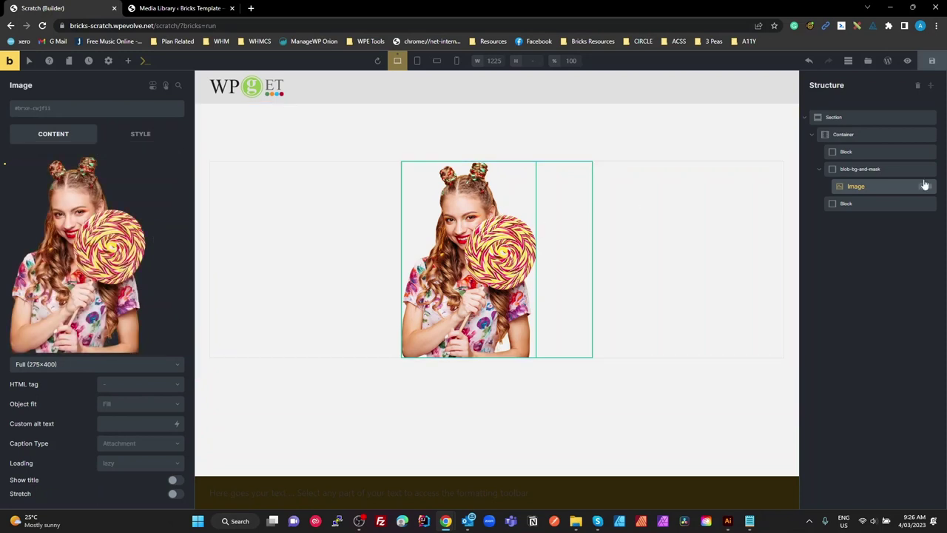
Give the Image the class blob-bg-and-mask__figure
left_click(869, 172)
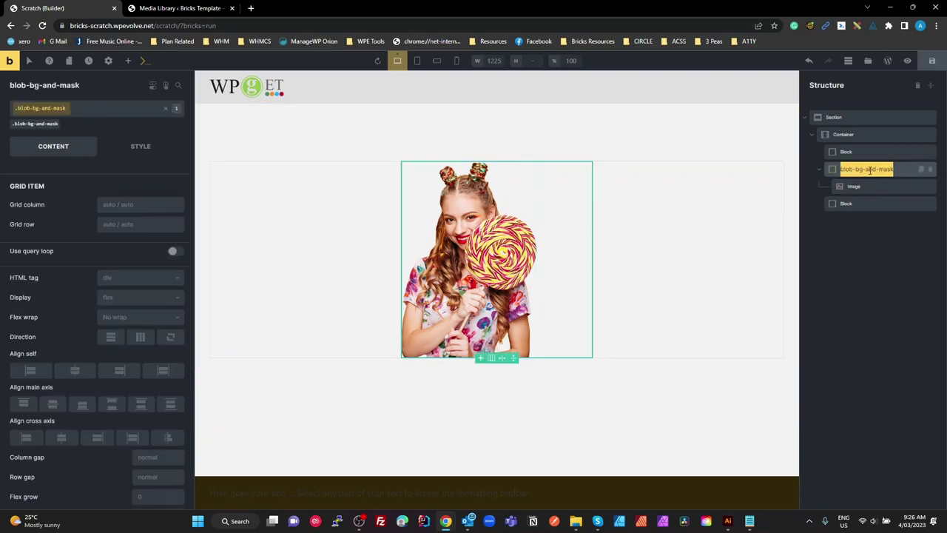
left_click(862, 186)
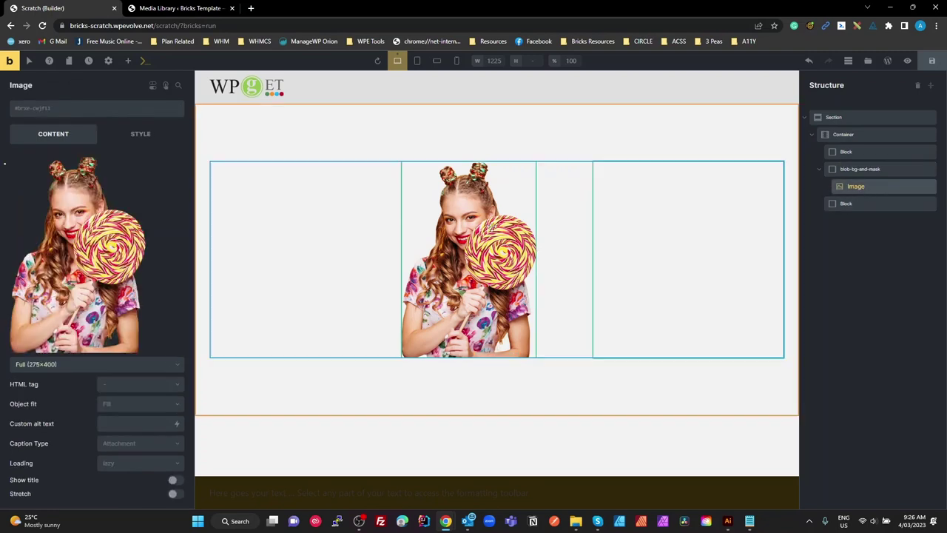
left_click(46, 110)
type("blob-bg-and-mask")
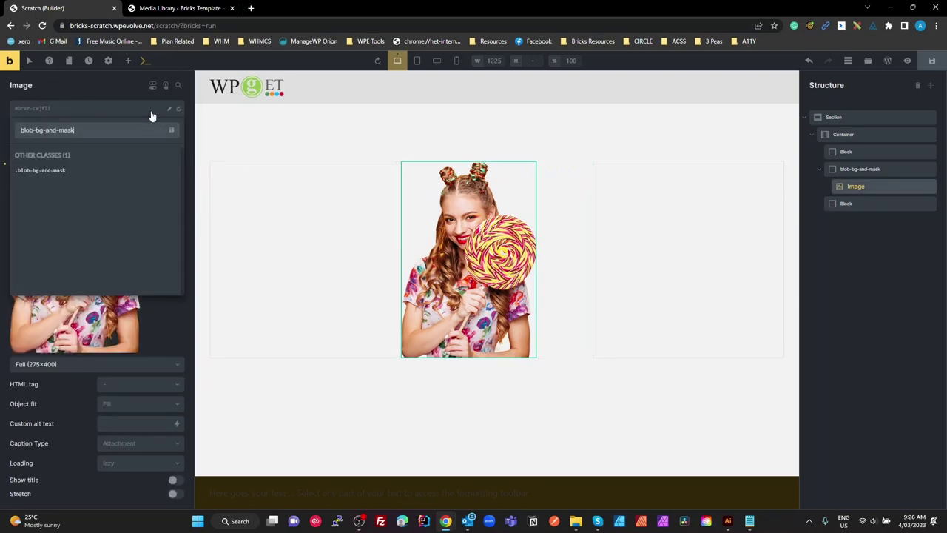
type("_")
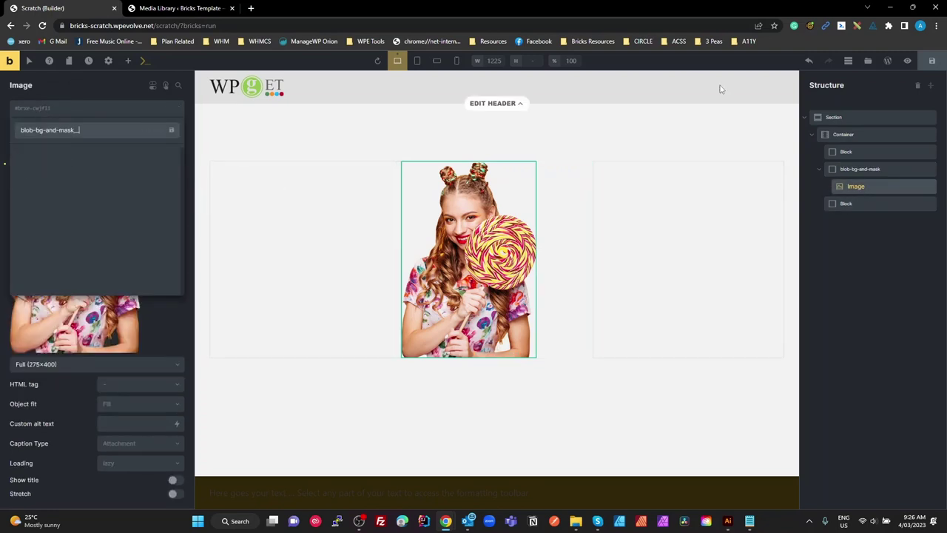
type("_im")
key("Return")
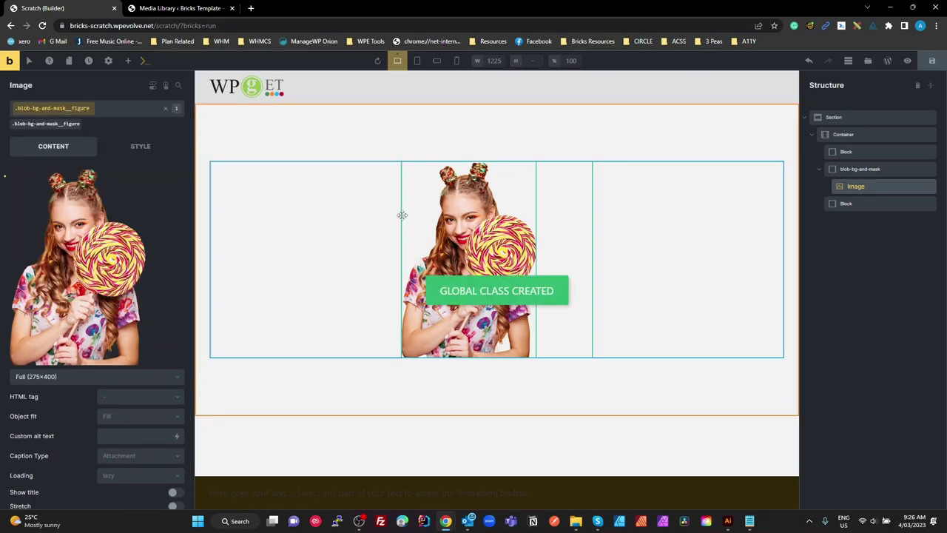
Set the Image's HTML tag to figure
left_click(126, 399)
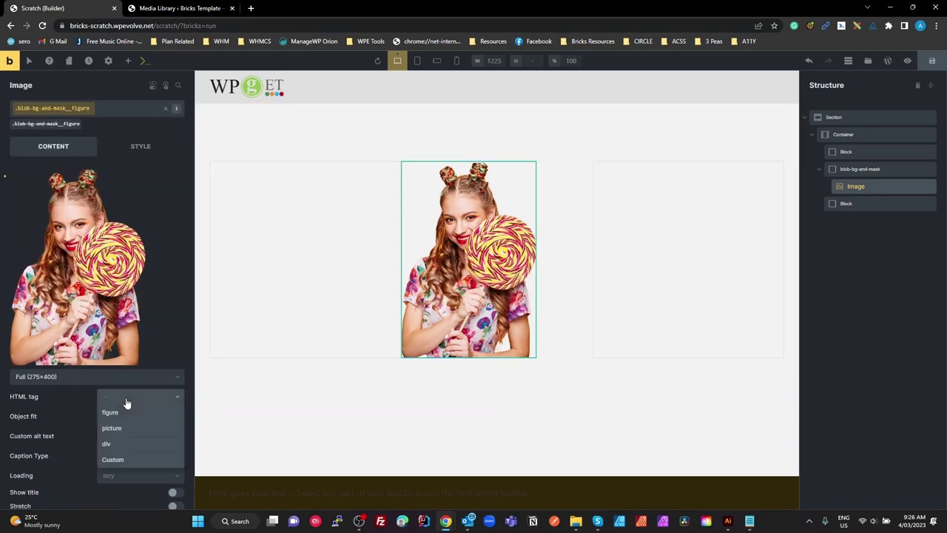
left_click(124, 414)
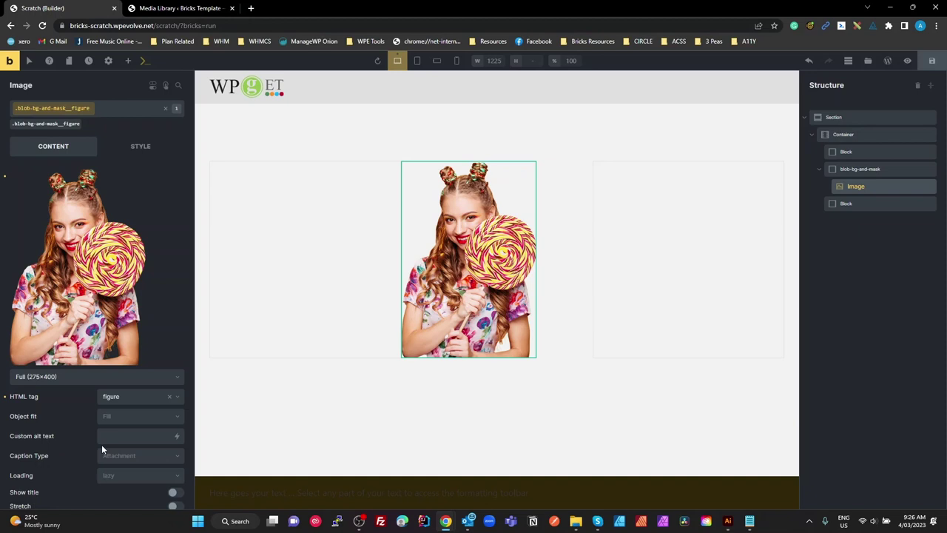
left_click(856, 171)
left_click(854, 185)
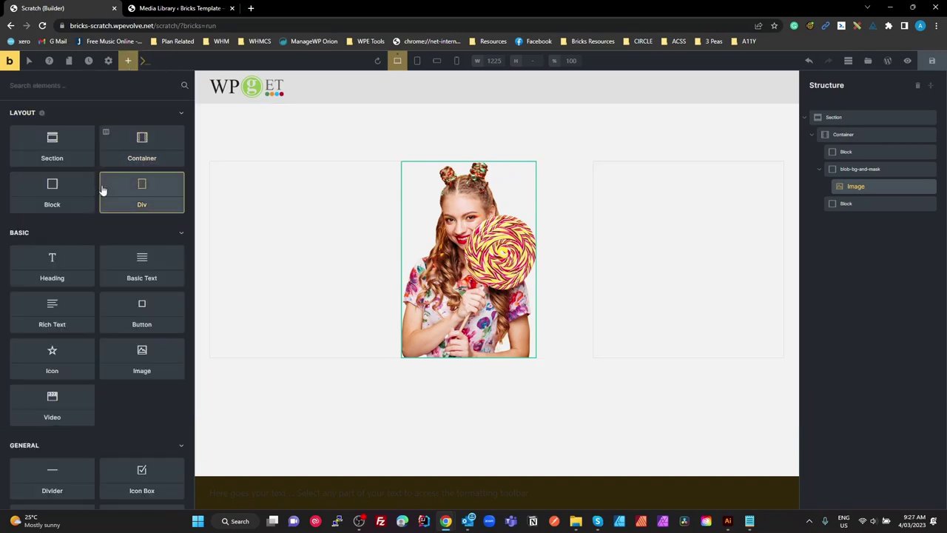
Add a Basic Text element below the image and rename it blob-bg-and-mask in Structure
left_click(148, 276)
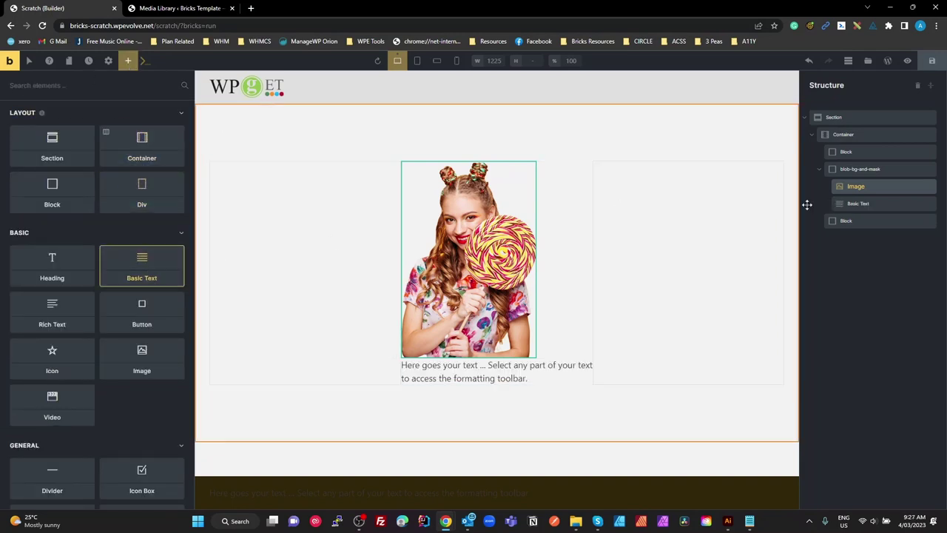
double_click(859, 205)
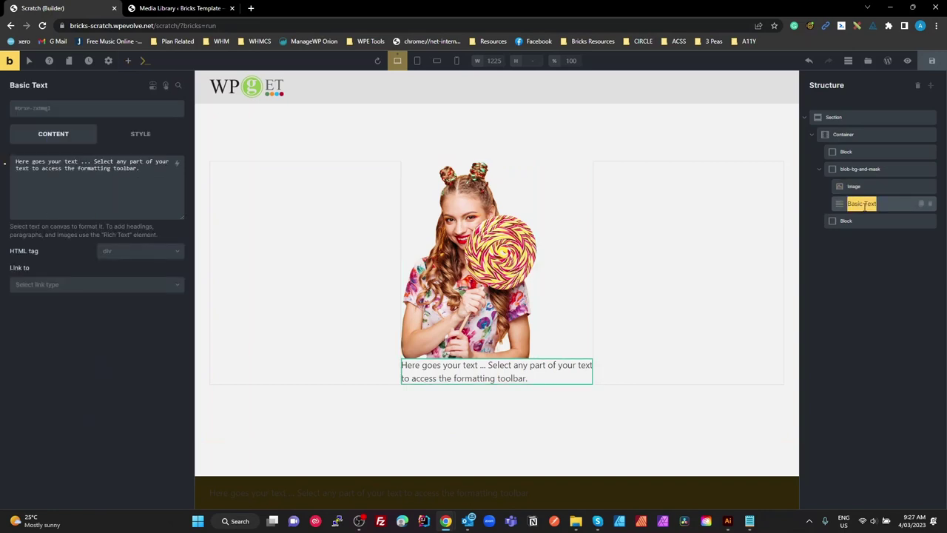
type("SVG")
double_click(854, 204)
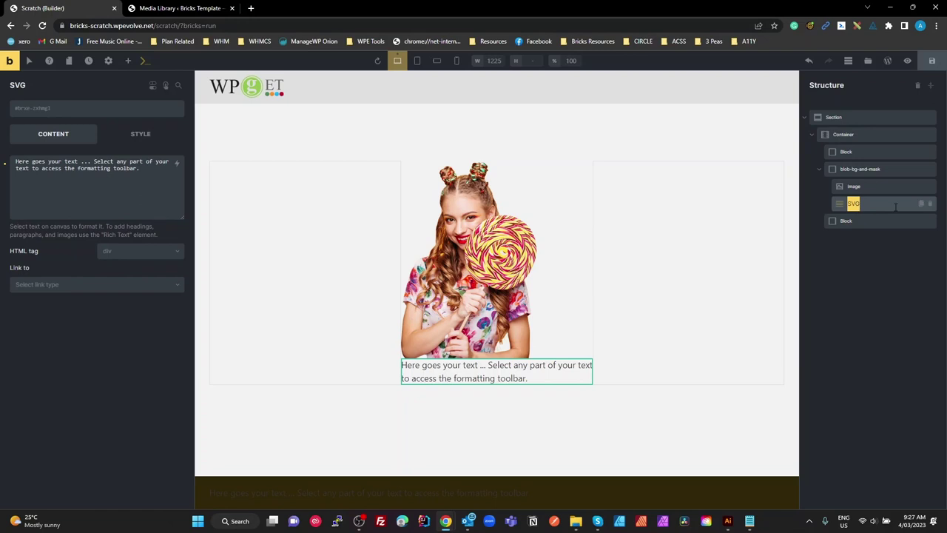
type("blob-bg-and-mask")
key("Return")
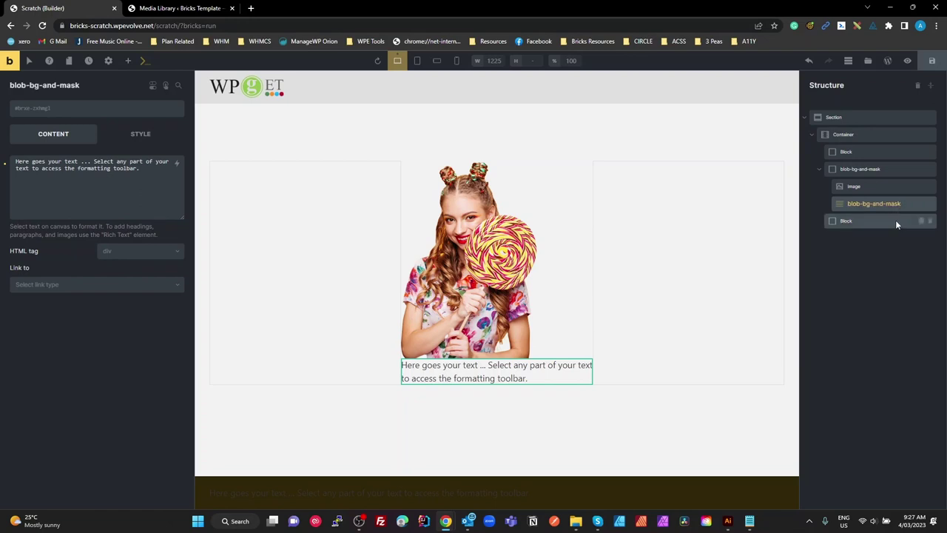
Create and apply the class blob-bg-and-mask__blob to the text element
left_click(52, 111)
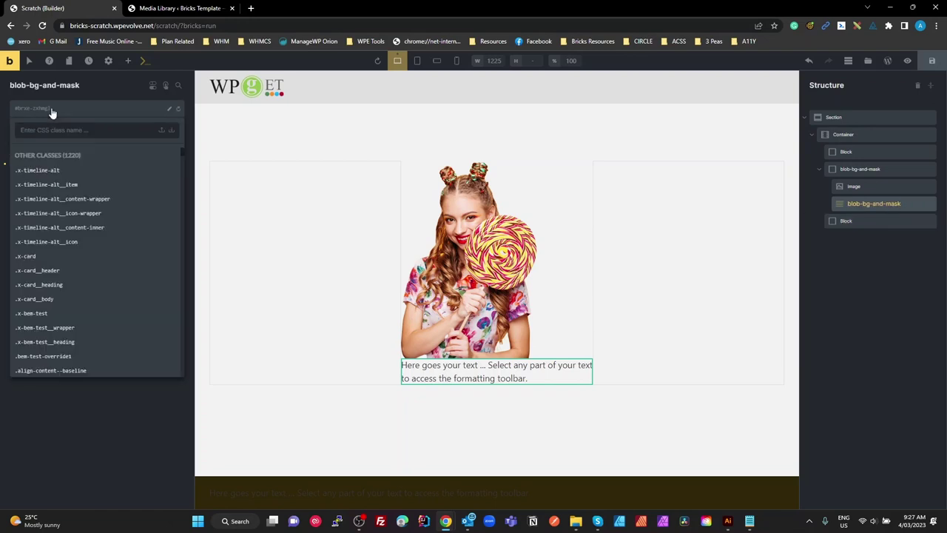
type("blob-bg-and-mask")
type("__s")
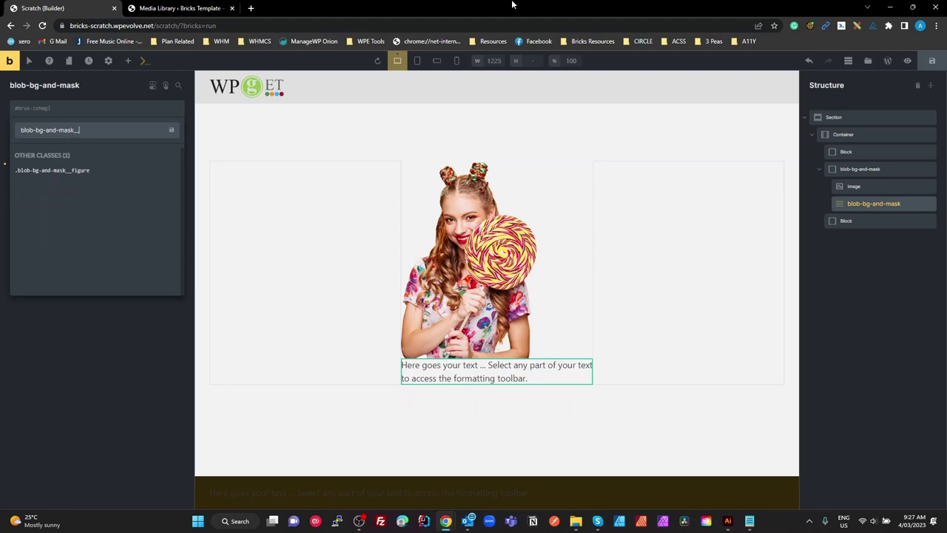
key("BackSpace")
key("BackSpace")
type("blo")
key("Return")
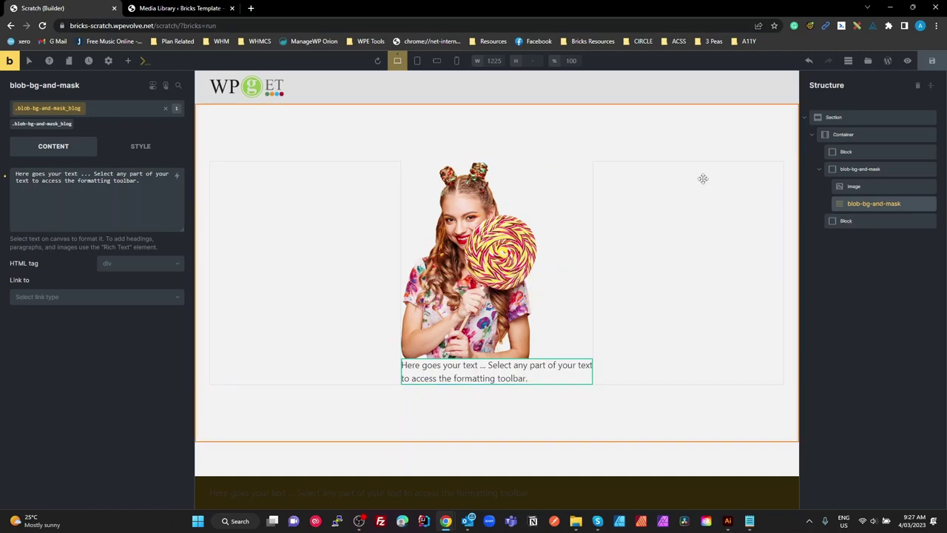
left_click(90, 107)
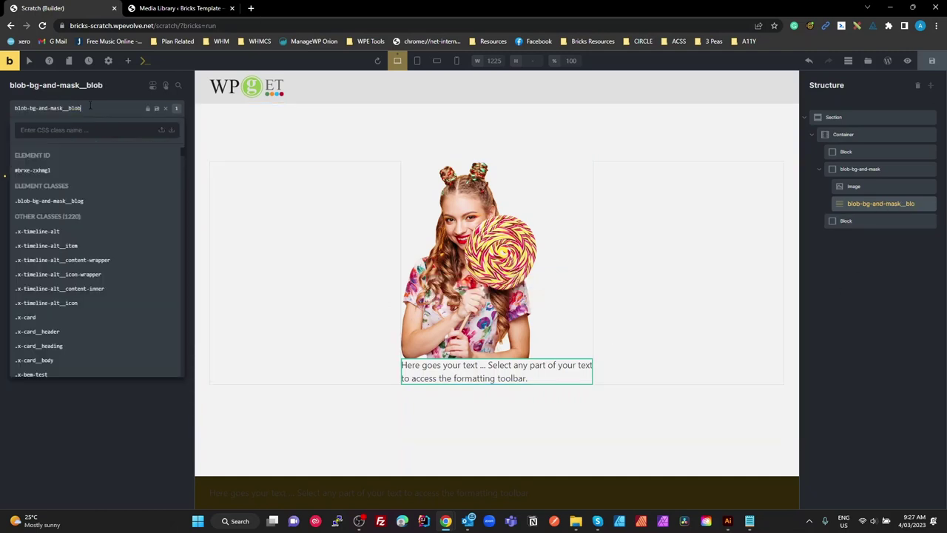
key("Return")
Rename the Image element to blob-bg-and-mask__figure
double_click(858, 186)
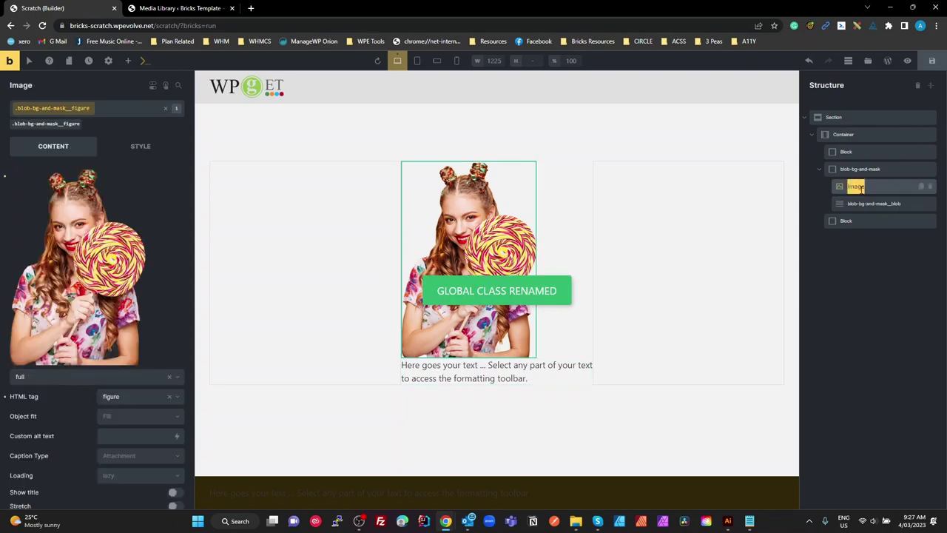
type("blob-bg-and-mask__blog")
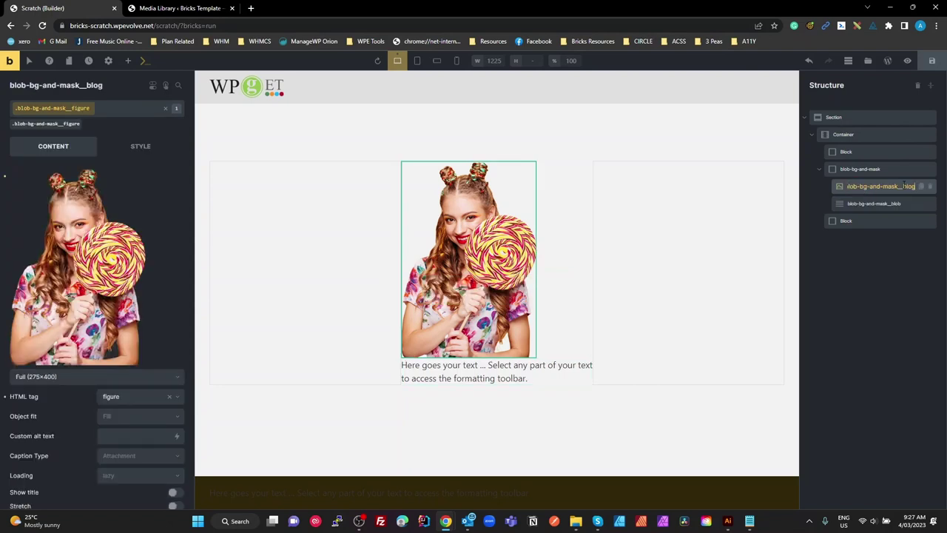
left_click_drag(904, 184, 916, 185)
type("figure")
Review the wrapper, __figure and __blob elements, then switch windows with Alt+Tab
left_click(866, 169)
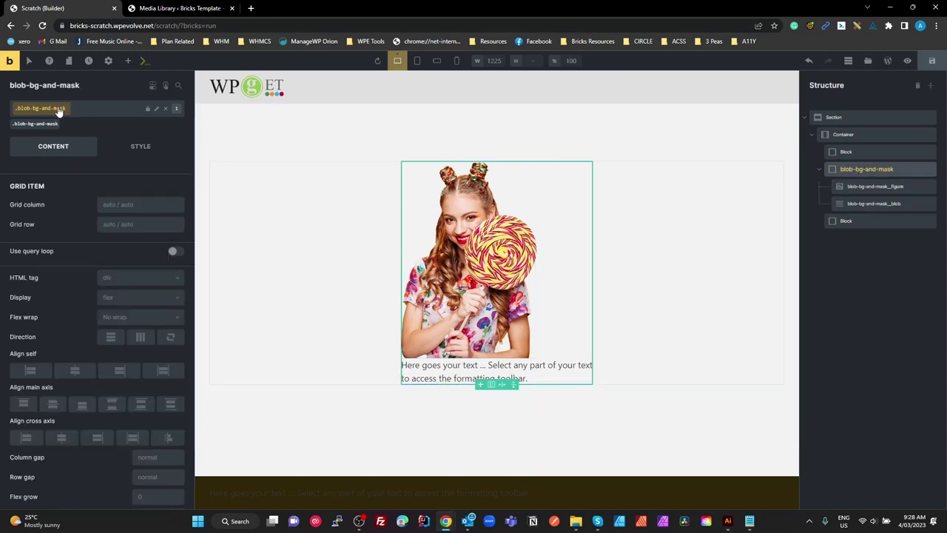
left_click(870, 187)
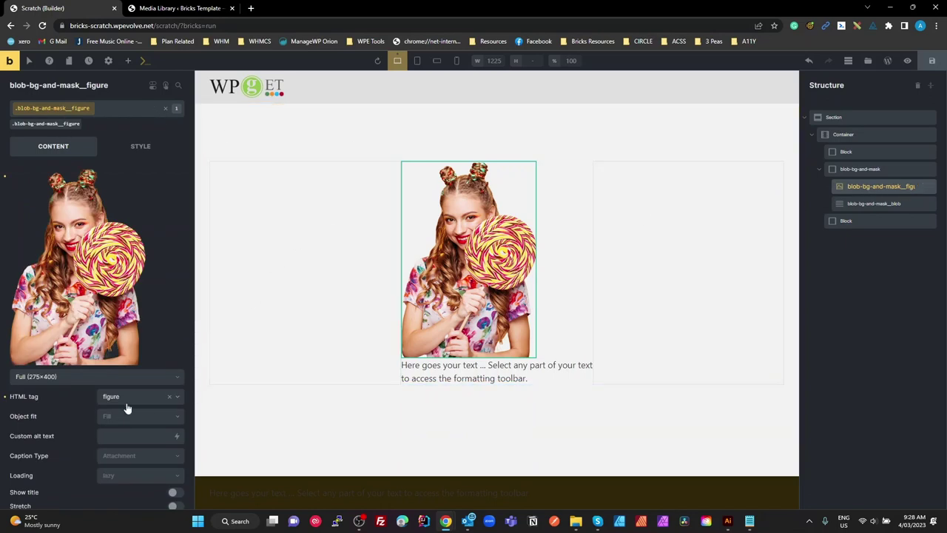
left_click(886, 203)
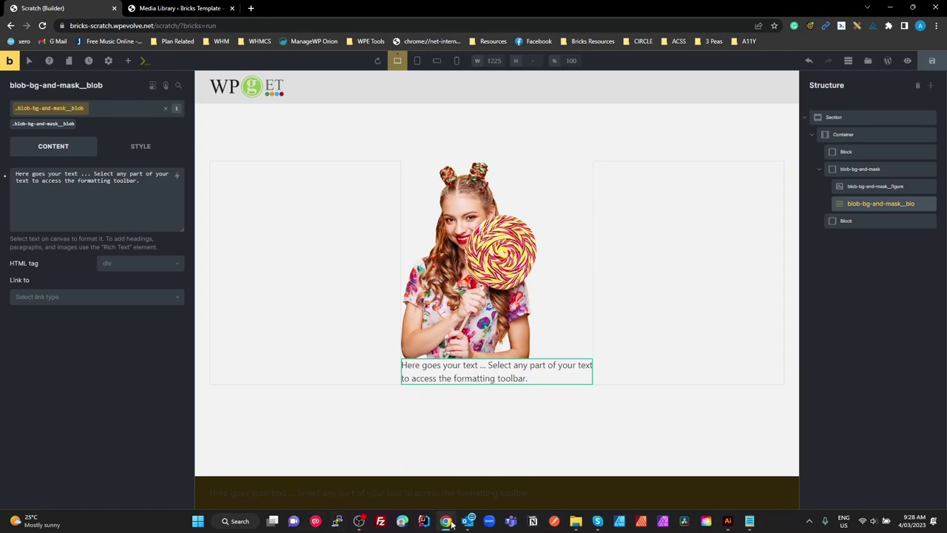
key("alt")
key("alt+Tab")
key("alt+Tab")
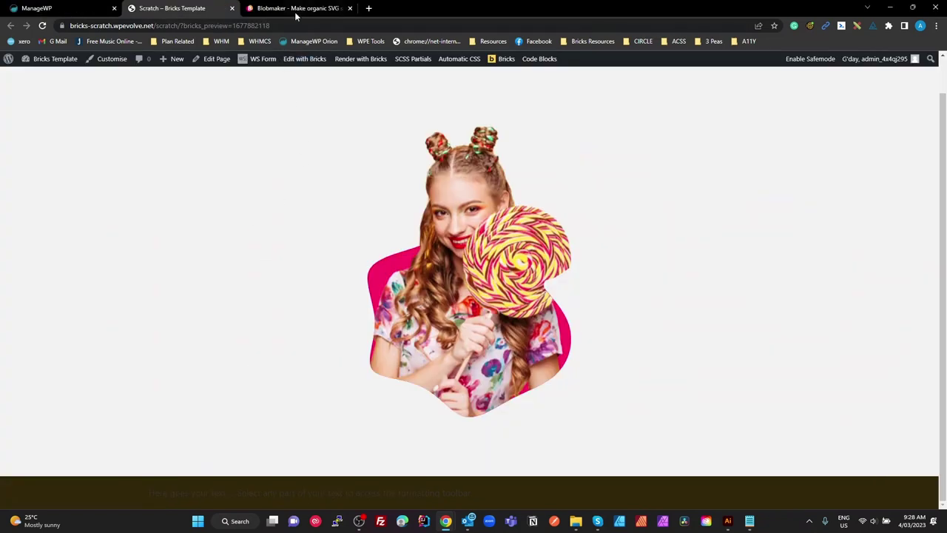
In Blobmaker, adjust the complexity and randomness sliders for a spikier blob
left_click(296, 8)
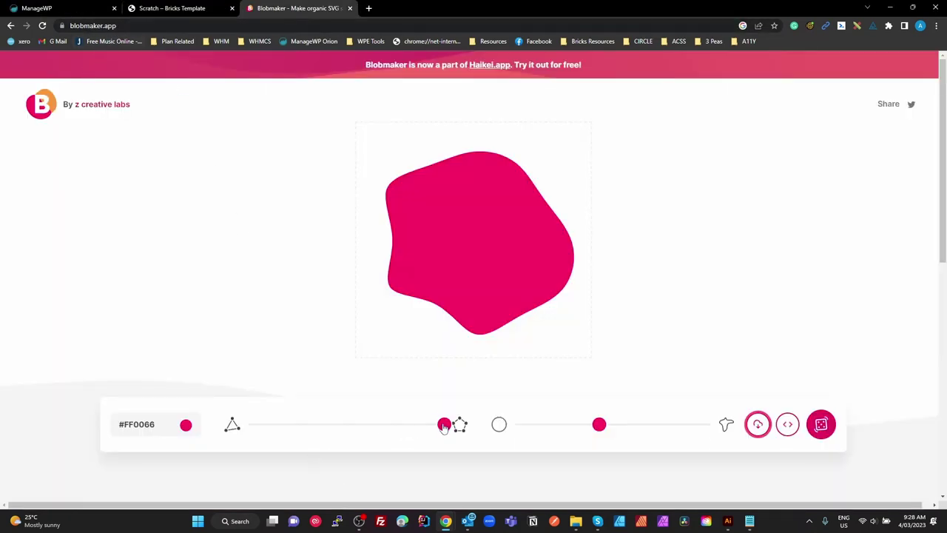
left_click_drag(444, 424, 500, 423)
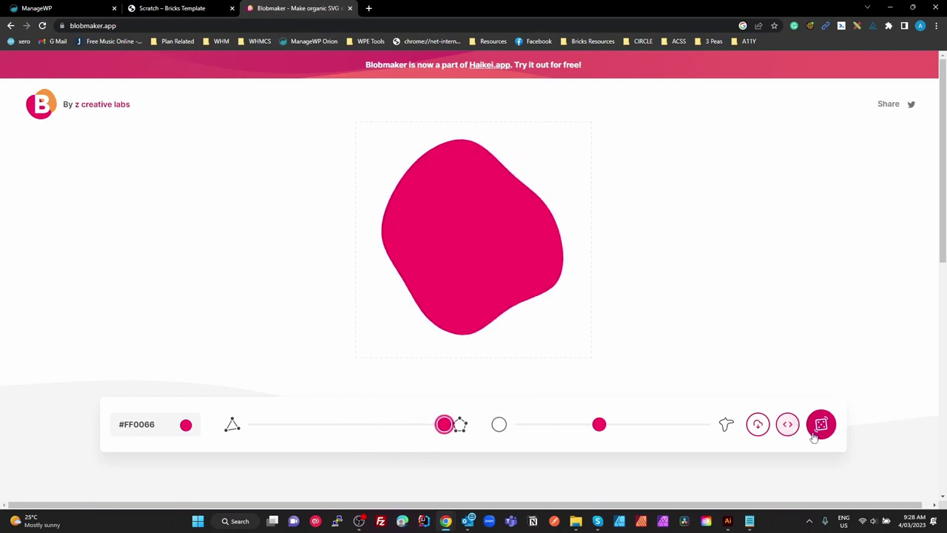
left_click_drag(598, 424, 655, 449)
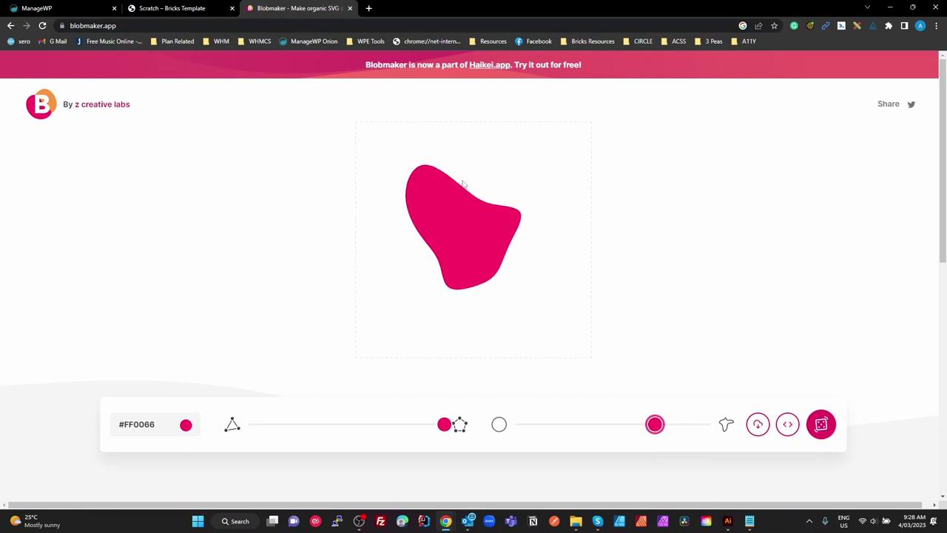
Regenerate random blobs until a pink shape with one peak on top appears
left_click(822, 423)
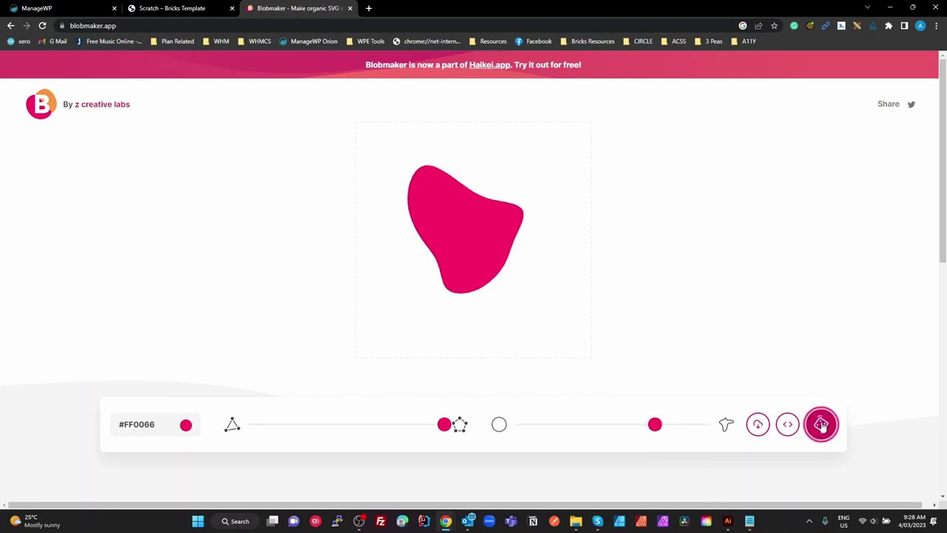
left_click(821, 425)
left_click(821, 425)
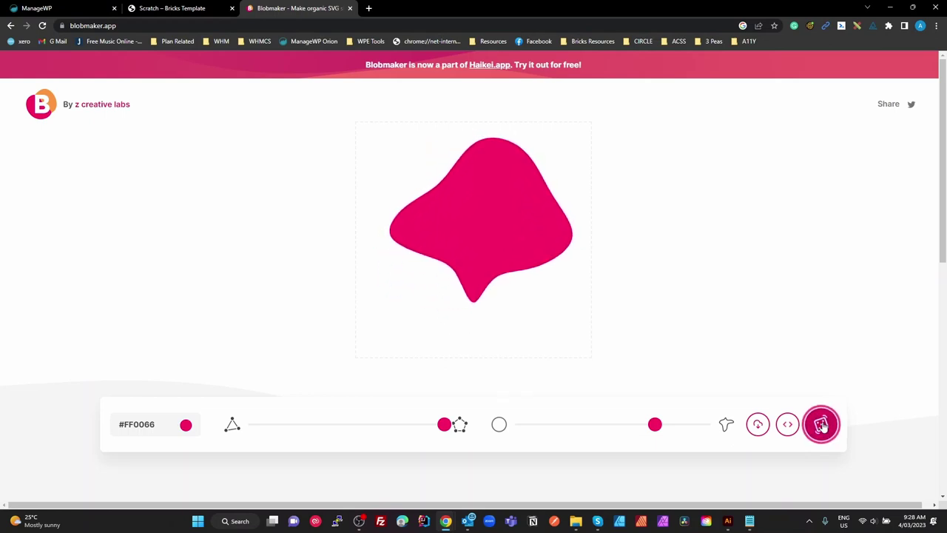
left_click(821, 425)
left_click(821, 424)
left_click(821, 424)
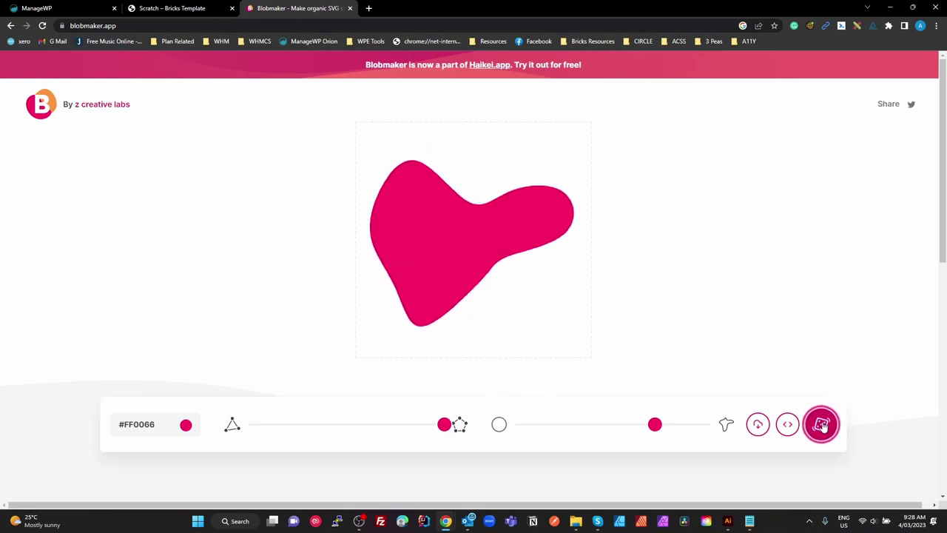
left_click(821, 426)
left_click(821, 425)
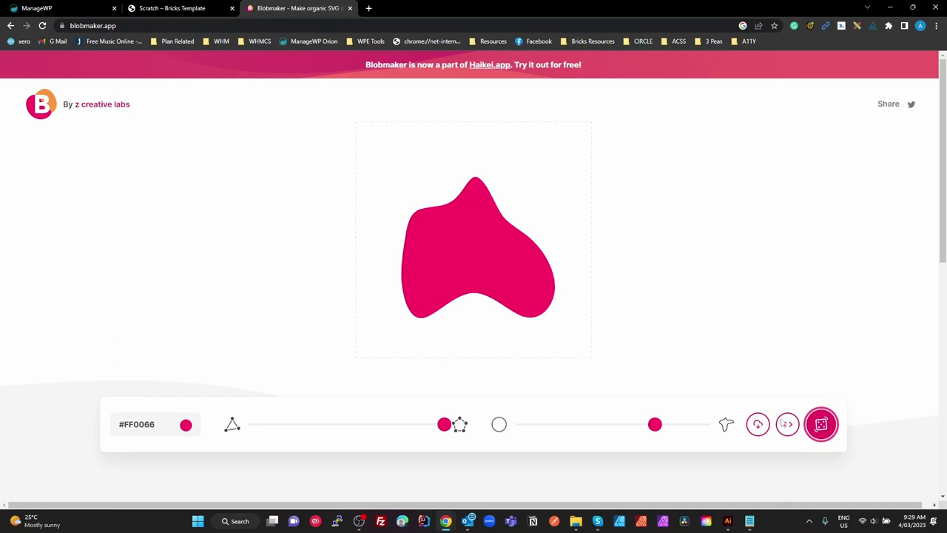
Download the blob as blob.svg to Downloads and show it in its folder
left_click(762, 429)
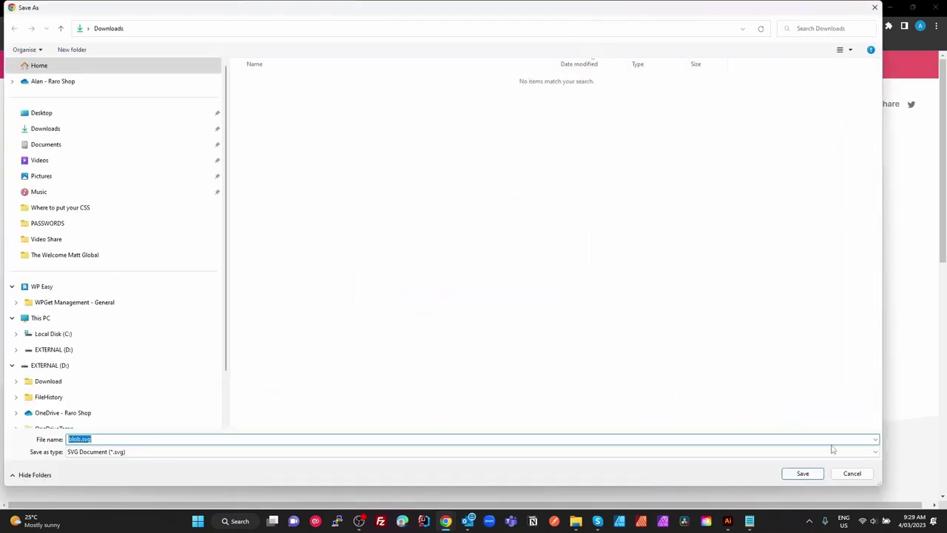
left_click(803, 473)
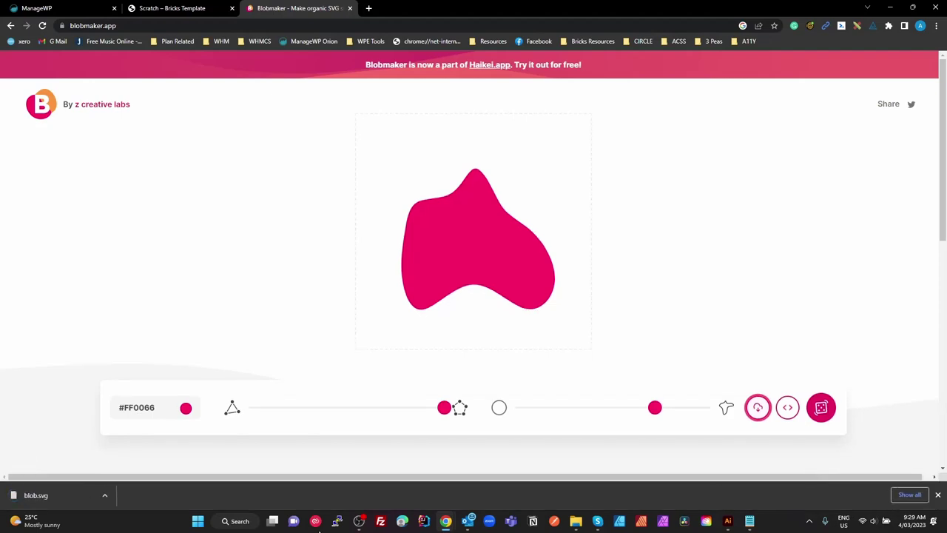
left_click(98, 498)
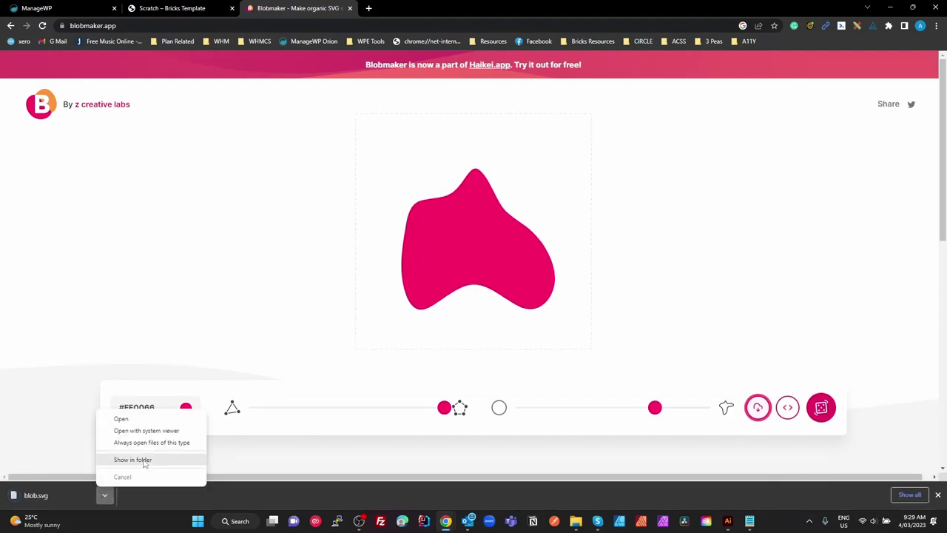
left_click(144, 461)
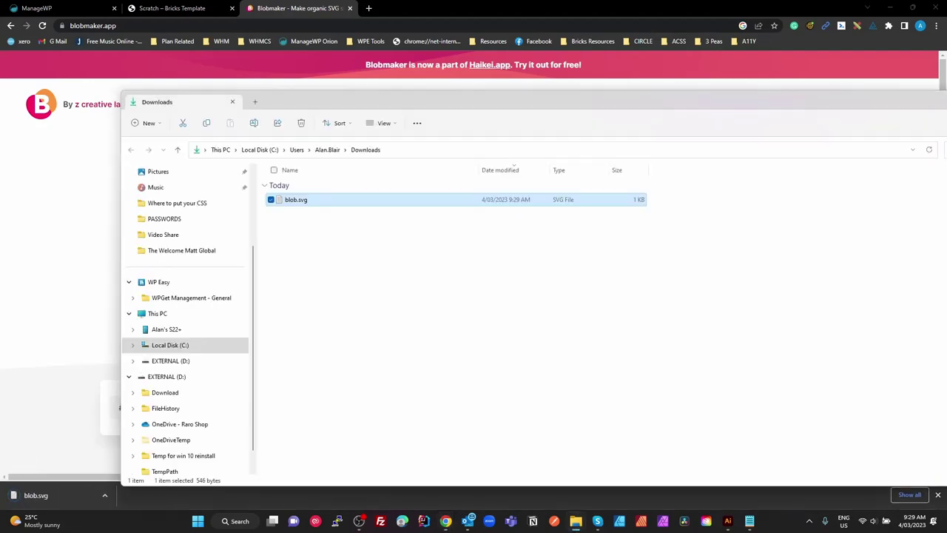
Open blob.svg with Adobe Illustrator 2023
right_click(305, 201)
mouse_move(364, 247)
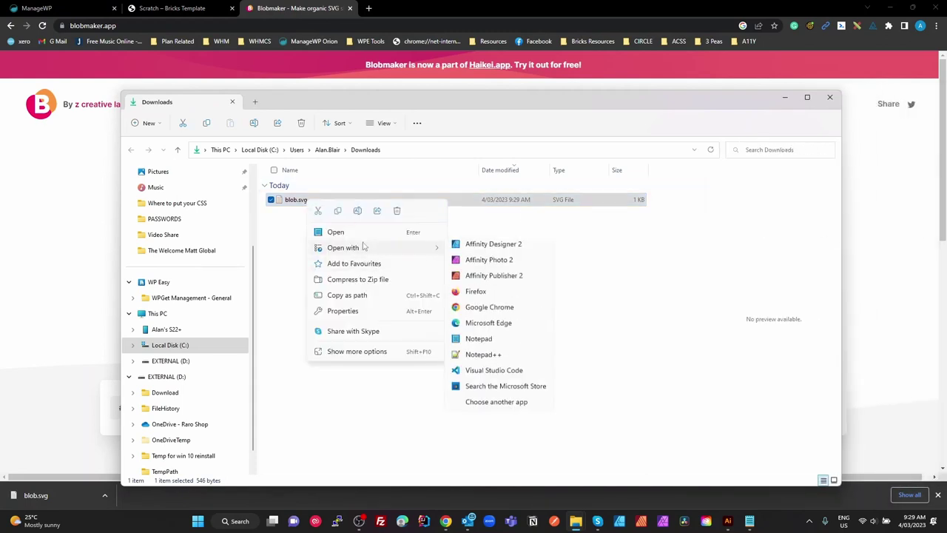
left_click(501, 251)
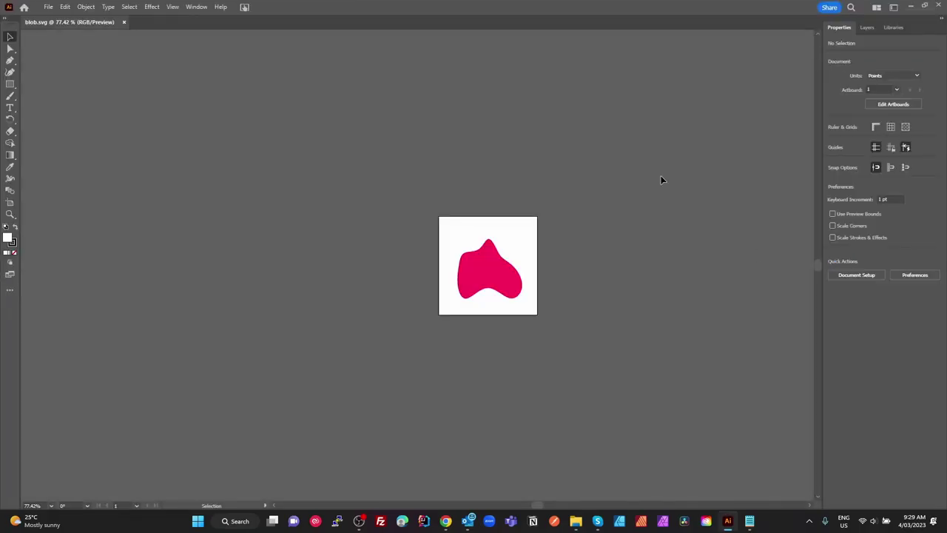
Show rulers in Illustrator and set their units to pixels
key("ctrl+r")
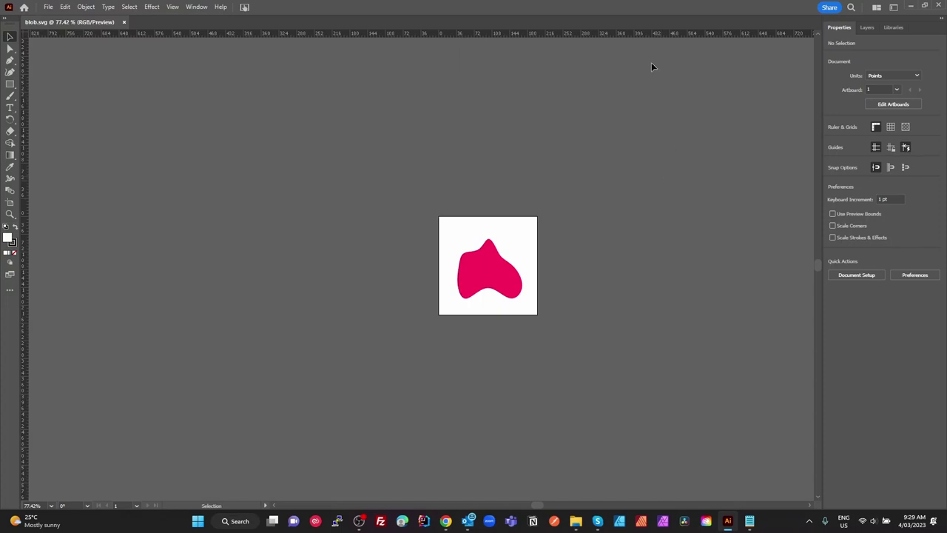
right_click(649, 36)
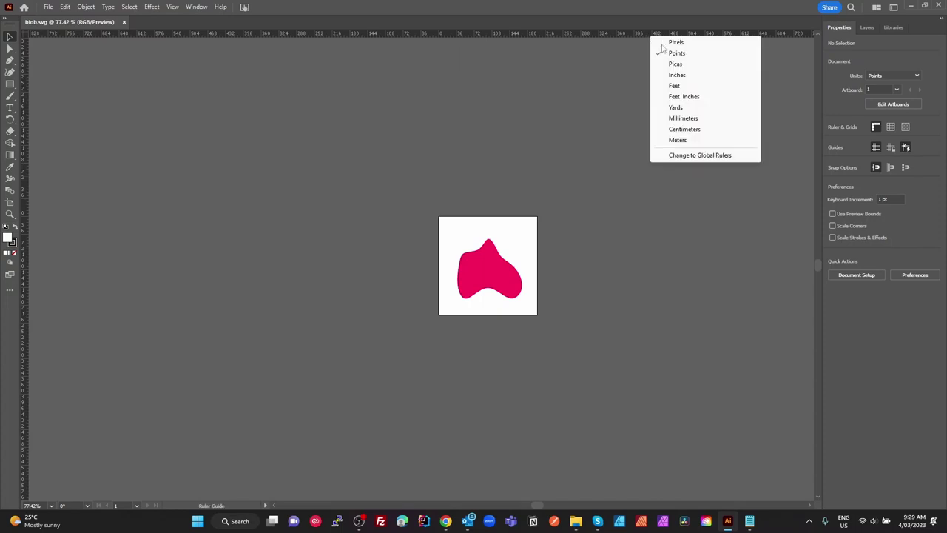
left_click(676, 42)
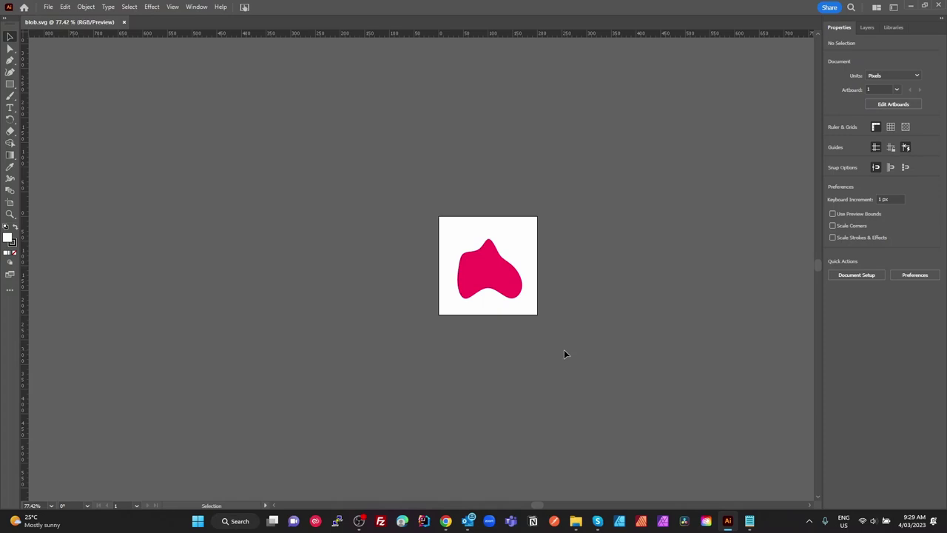
Select the pink blob, check its width, and switch to the Artboard tool
left_click(496, 278)
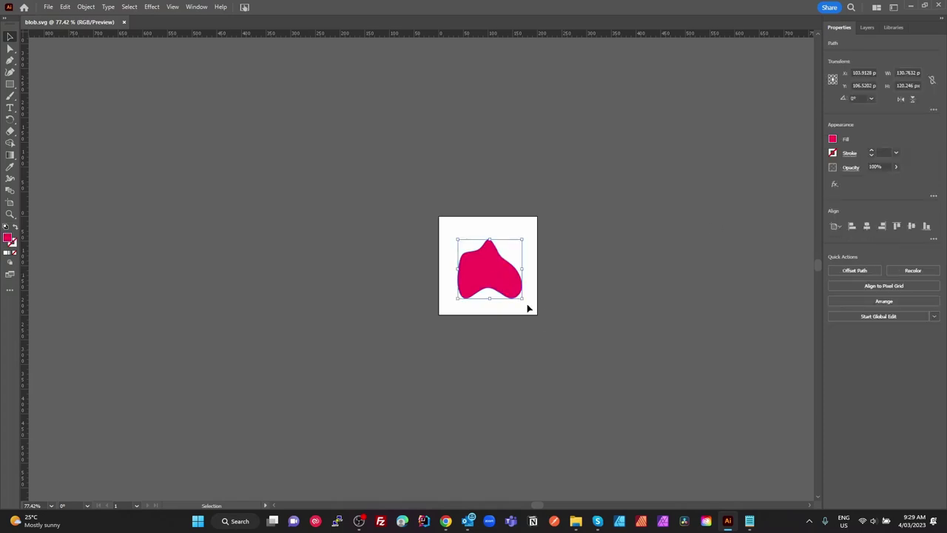
scroll(498, 292, "up", 2)
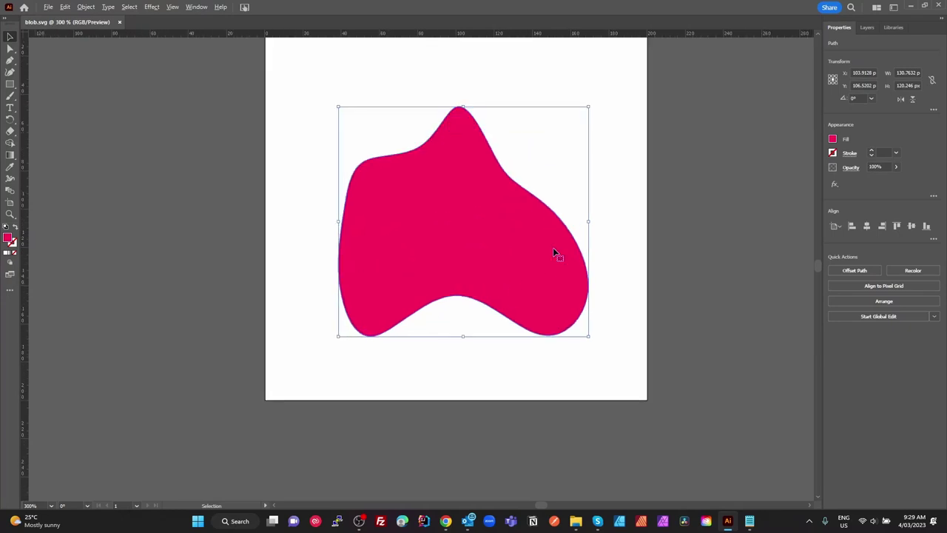
left_click(919, 73)
double_click(919, 73)
scroll(726, 127, "up", 1)
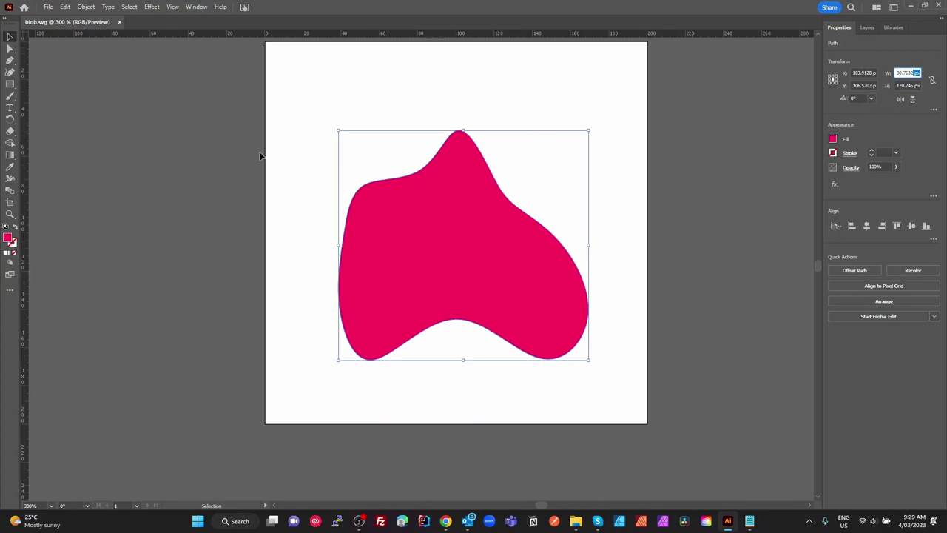
left_click(10, 202)
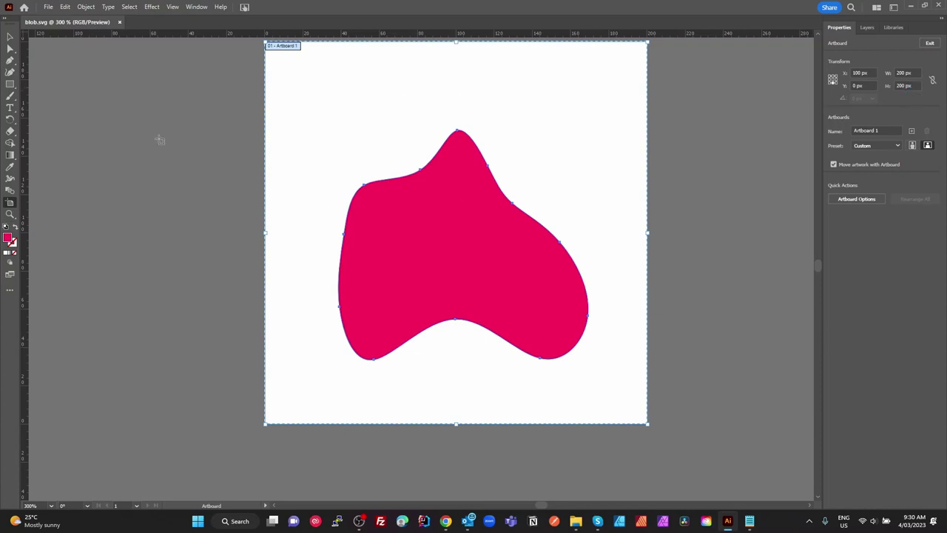
Resize the pink blob with its bounding-box handles until it spans the 200 px artboard width
key("v")
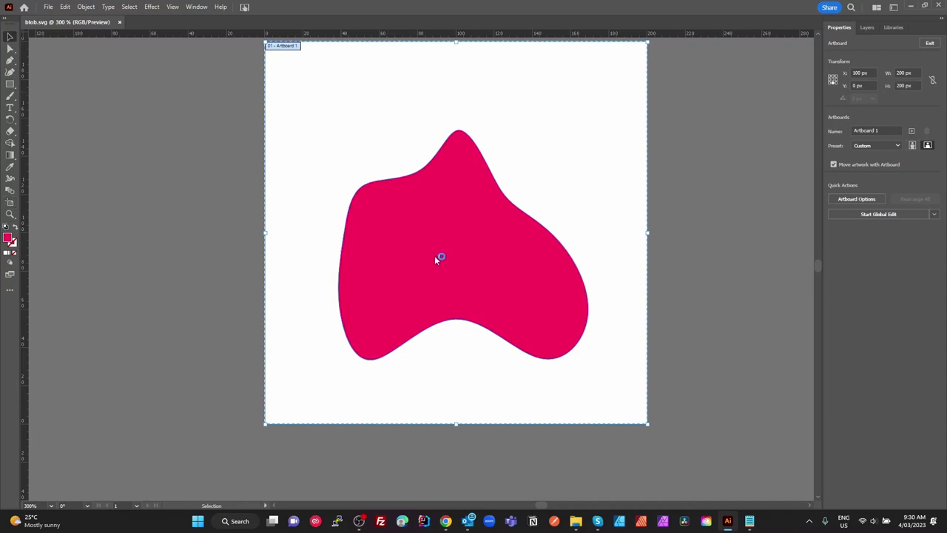
left_click(436, 259)
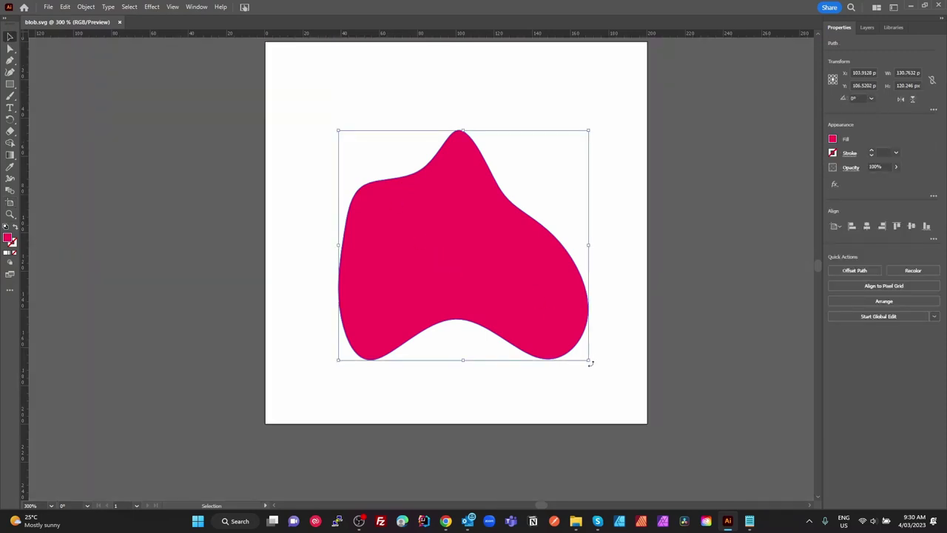
left_click_drag(588, 362, 662, 419)
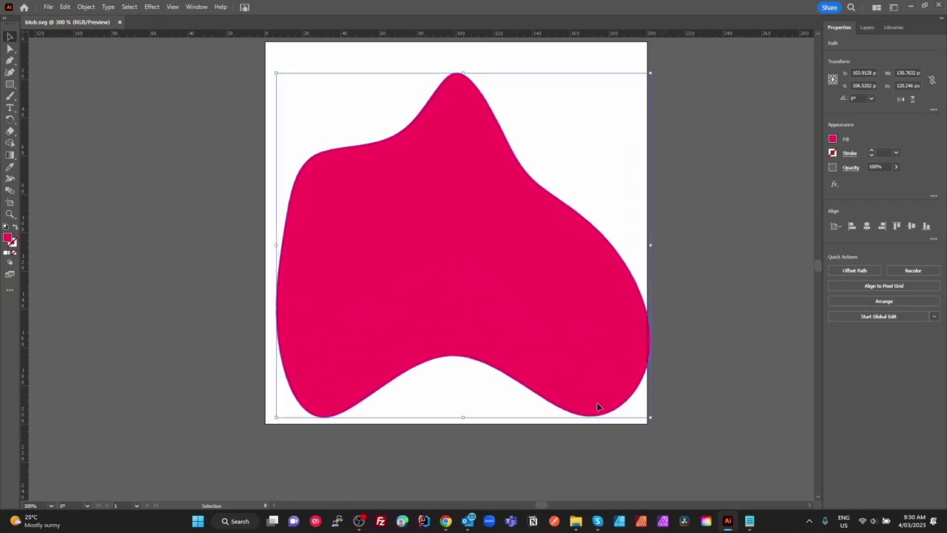
left_click_drag(275, 418, 268, 425)
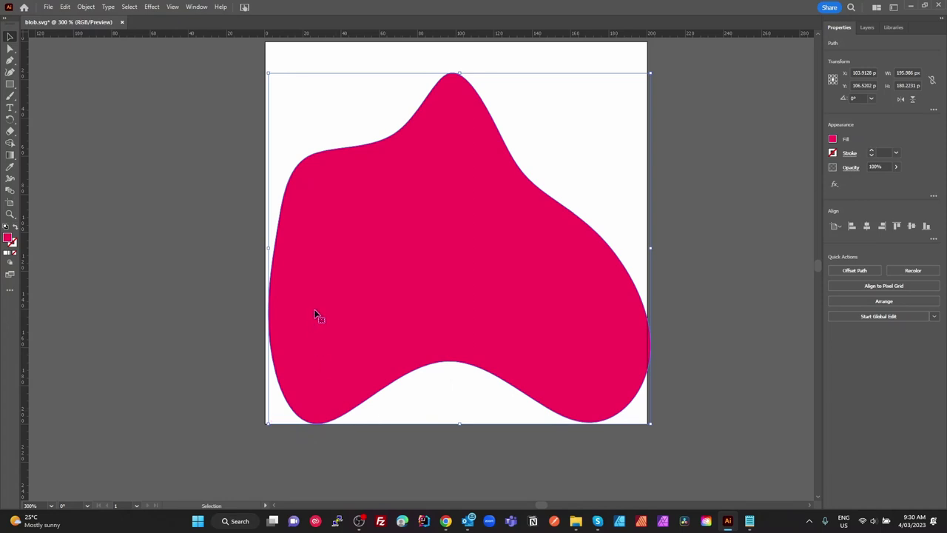
left_click_drag(271, 252, 265, 249)
left_click_drag(652, 249, 648, 253)
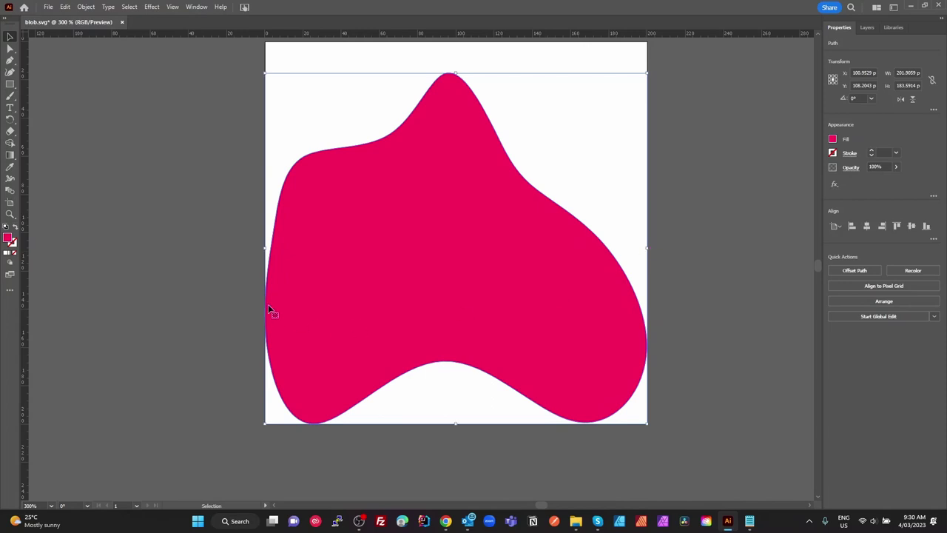
left_click_drag(265, 249, 265, 250)
mouse_move(456, 423)
left_mouse_down()
mouse_move(452, 412)
mouse_move(454, 427)
left_mouse_up()
scroll(594, 218, "up", 4)
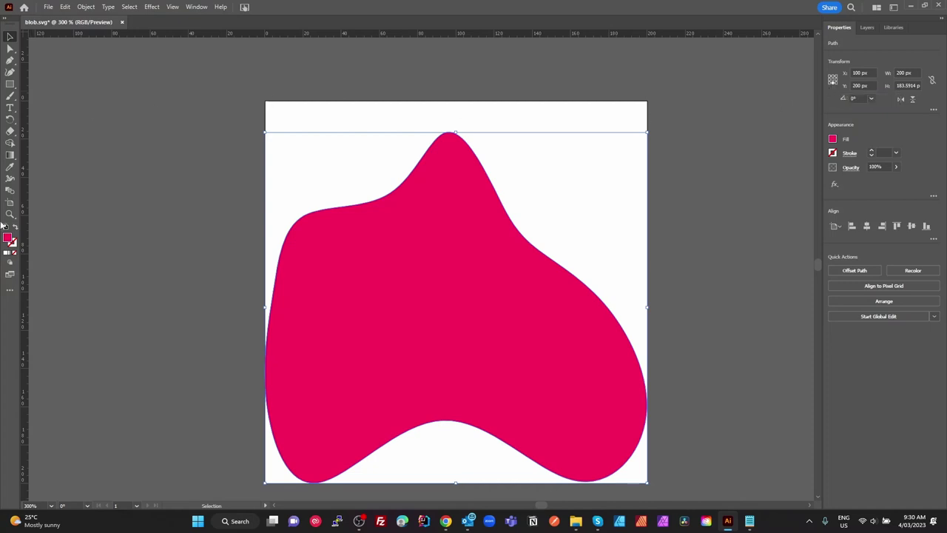
Trim the artboard's top edge down to the blob and set its height to 184 px
left_click(9, 201)
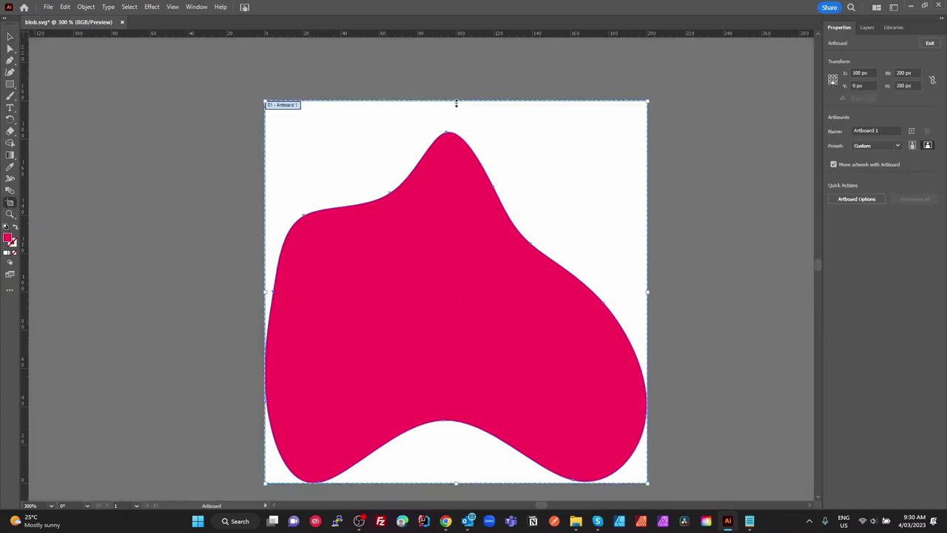
left_click_drag(456, 100, 452, 123)
left_click_drag(455, 131, 454, 134)
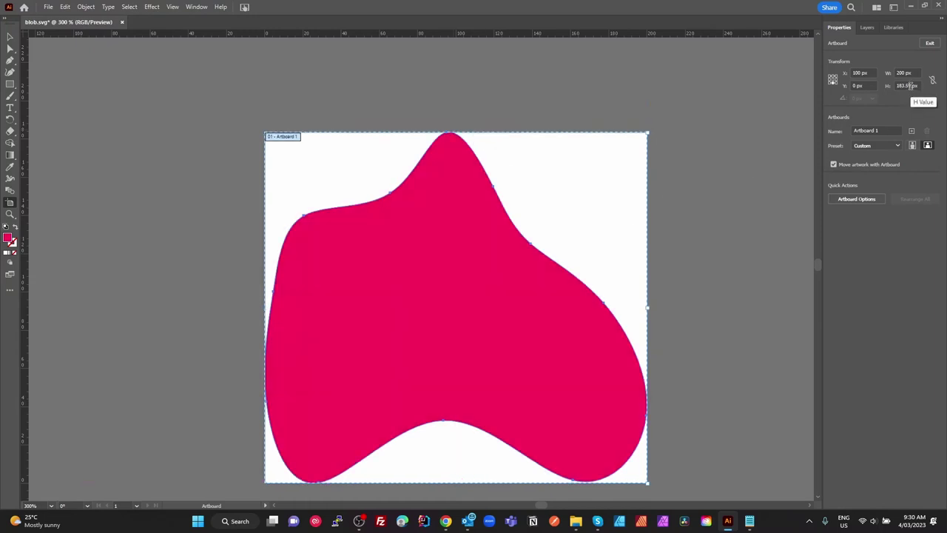
left_click(910, 86)
type("4")
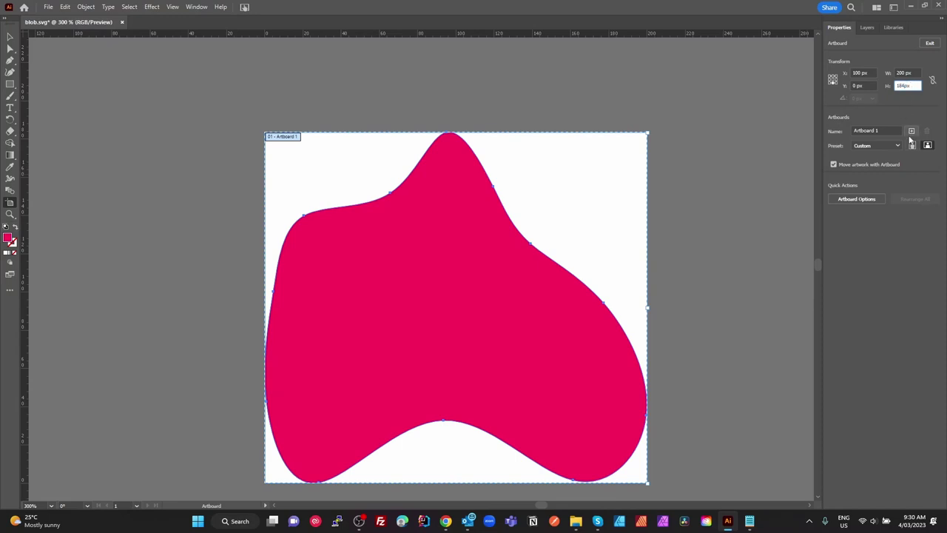
key("Return")
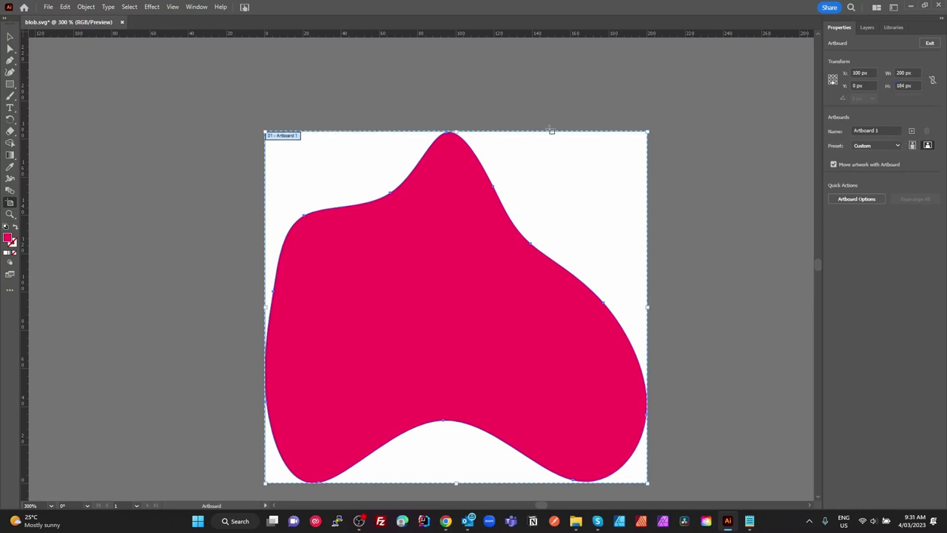
Reselect the pink blob, squash its top slightly and check its height value
key("v")
left_click(457, 141)
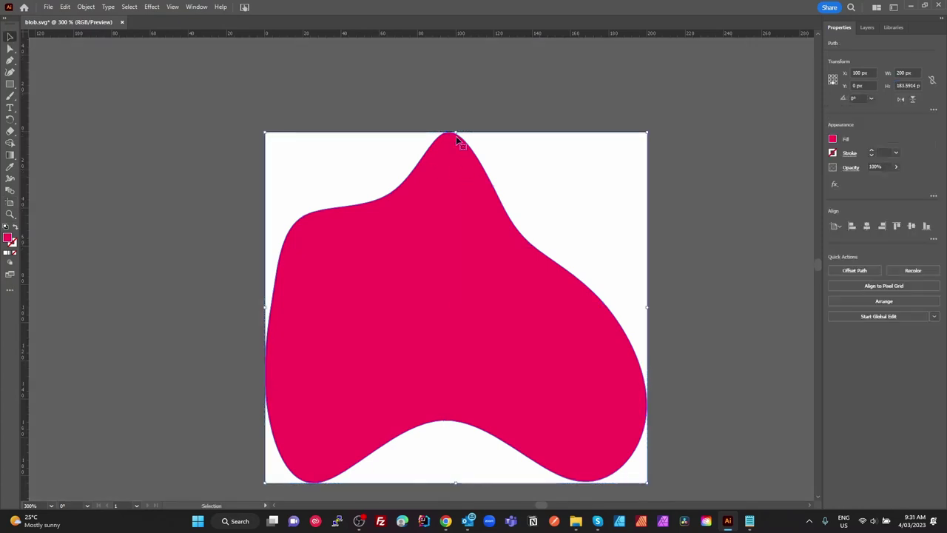
mouse_move(457, 133)
left_mouse_down()
mouse_move(457, 145)
mouse_move(456, 132)
left_mouse_up()
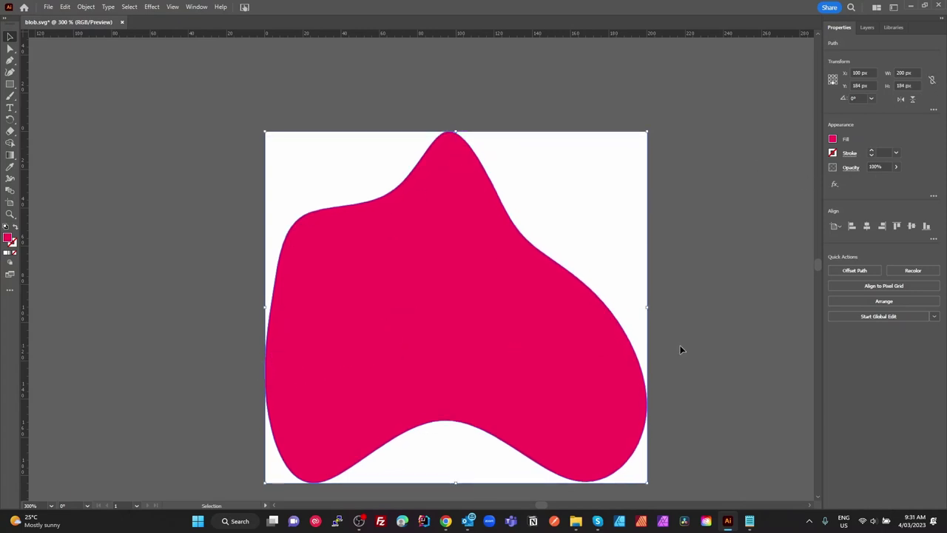
double_click(903, 86)
Save a copy of the blob as SVG, replacing 'copy' in the file name with '1_bg'
key("ctrl+h")
left_click(48, 7)
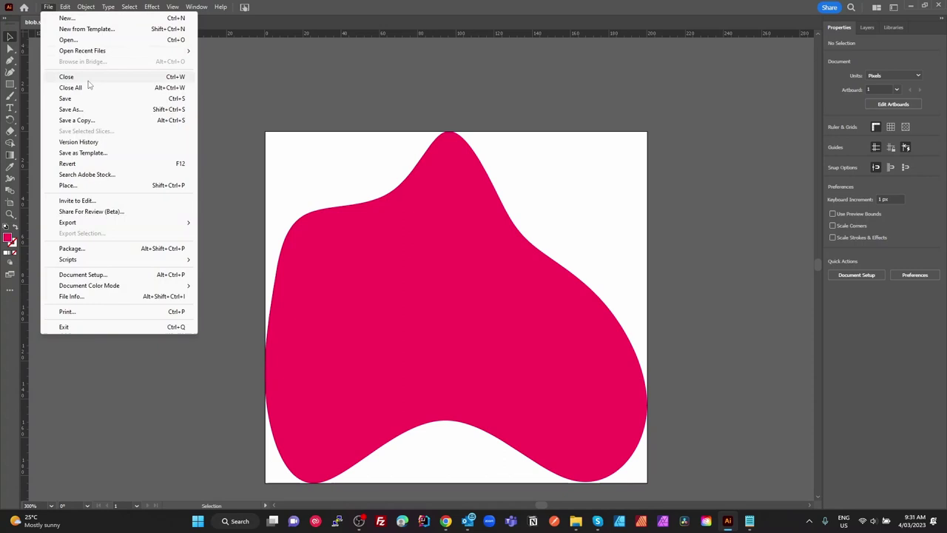
left_click(85, 120)
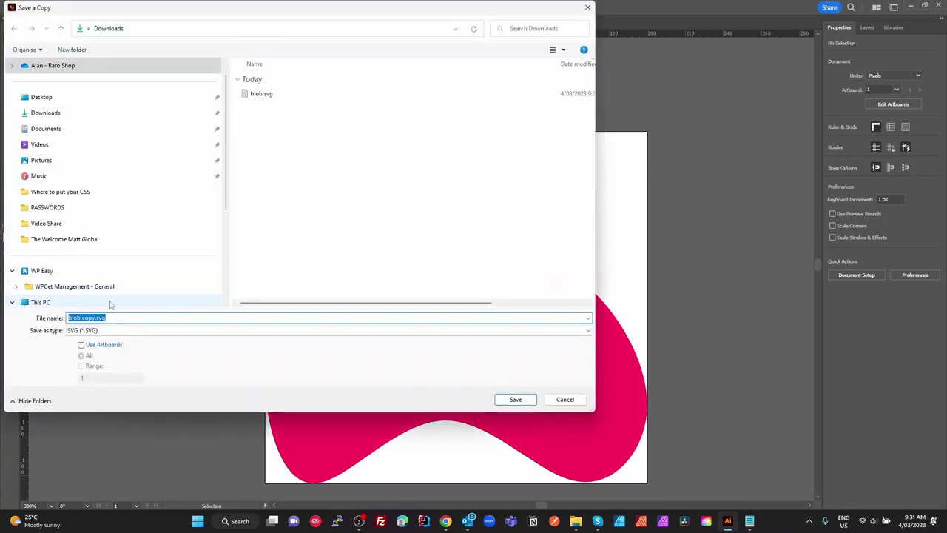
left_click_drag(97, 317, 83, 318)
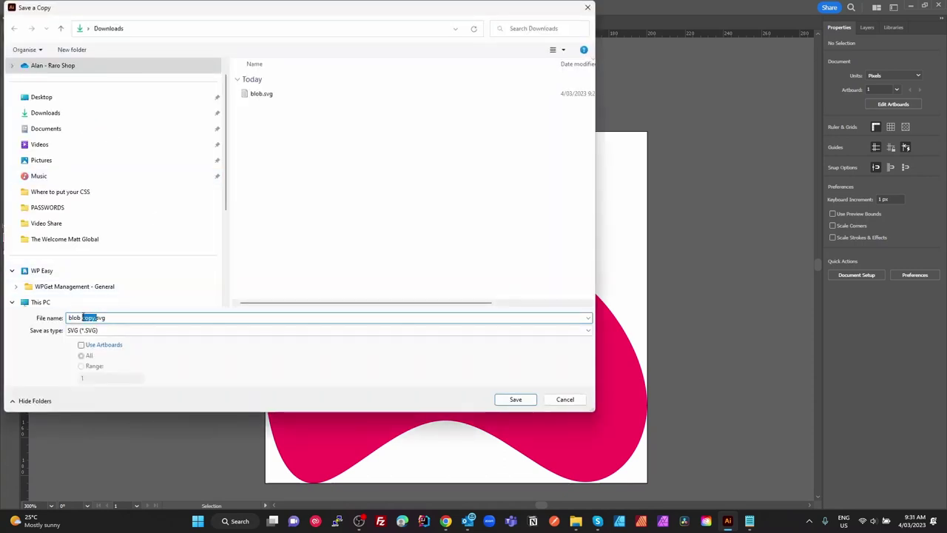
type("1")
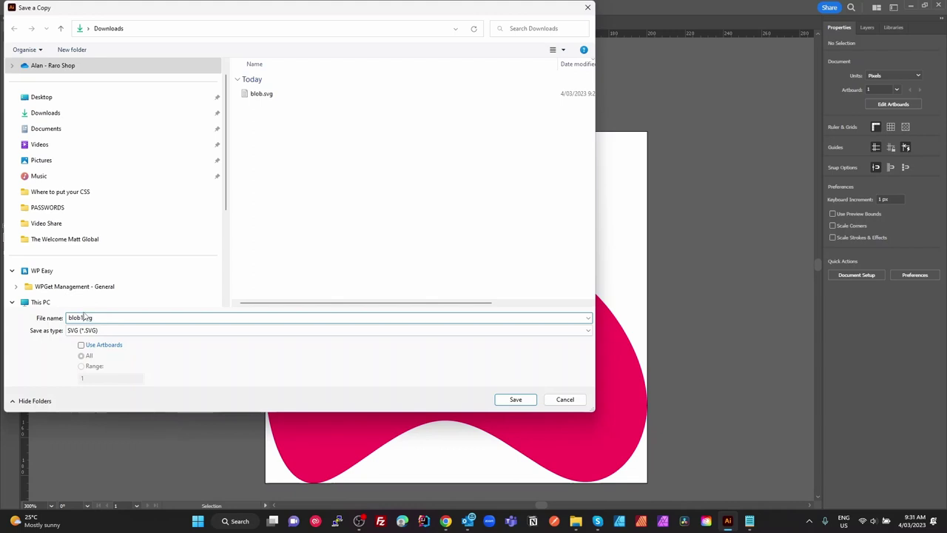
type("_bg.")
key("Return")
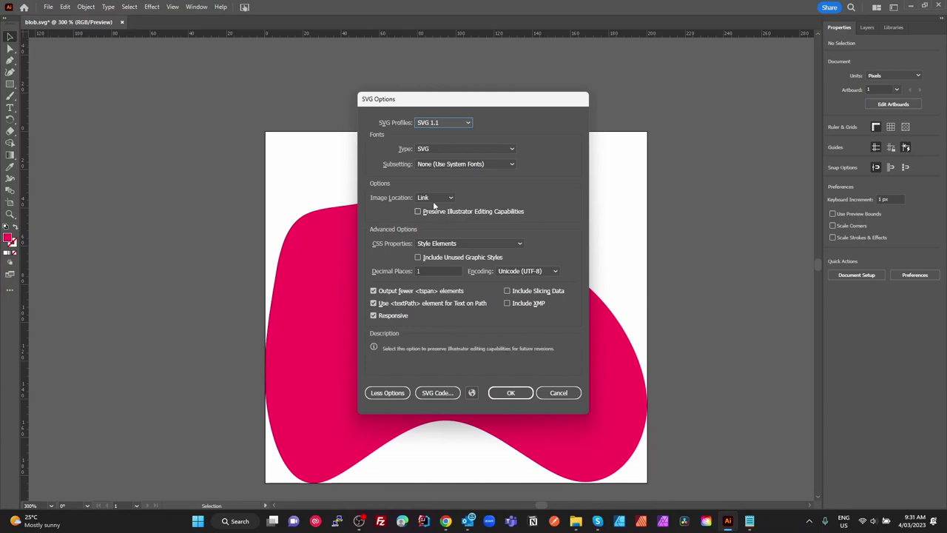
Set CSS Properties to Presentation Attributes in SVG Options and preview the SVG code
mouse_move(477, 248)
left_click(438, 245)
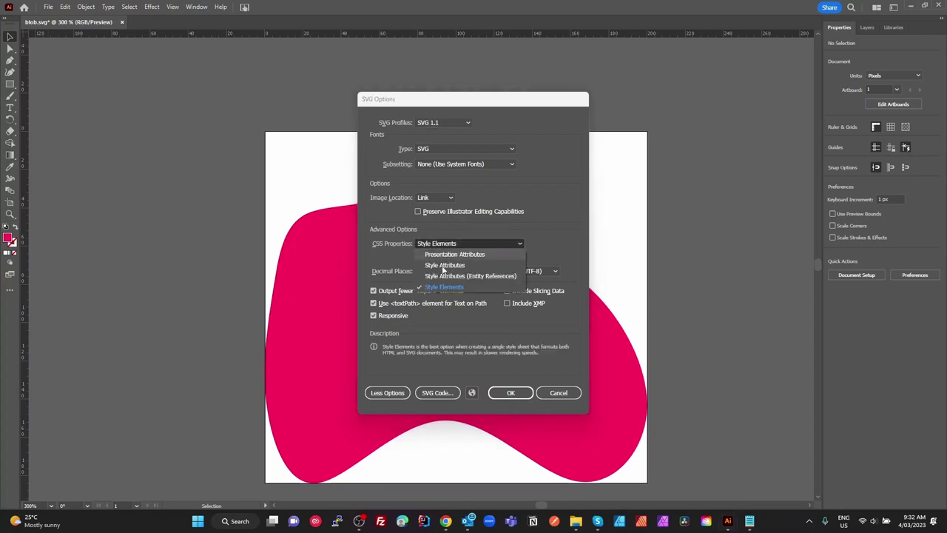
left_click(465, 256)
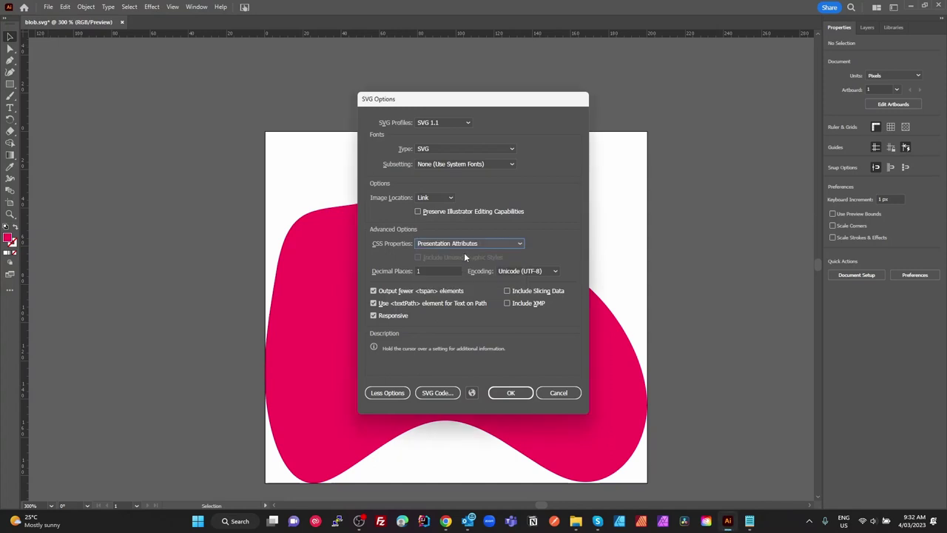
left_click(439, 393)
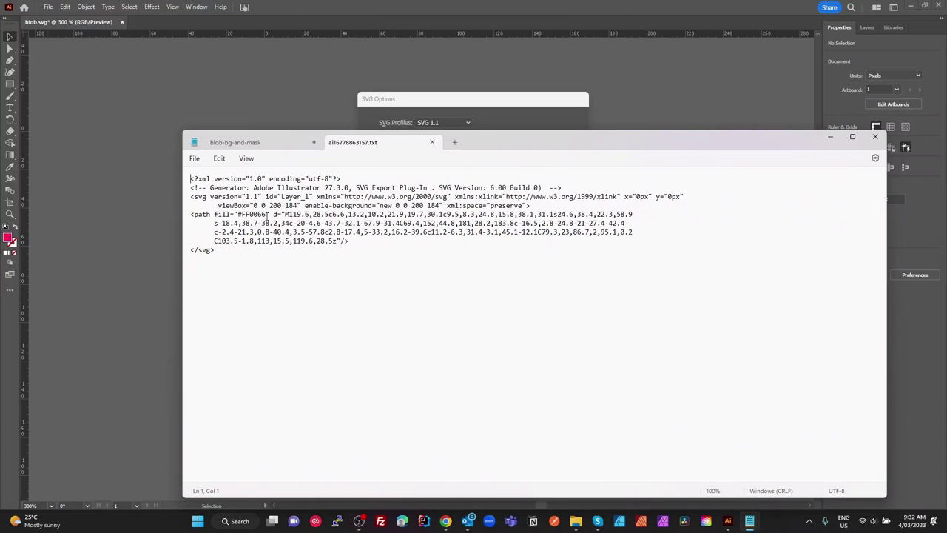
Set the SVG Options CSS Properties to Style Elements instead and preview the regenerated code
left_click_drag(213, 215, 238, 216)
left_click(875, 136)
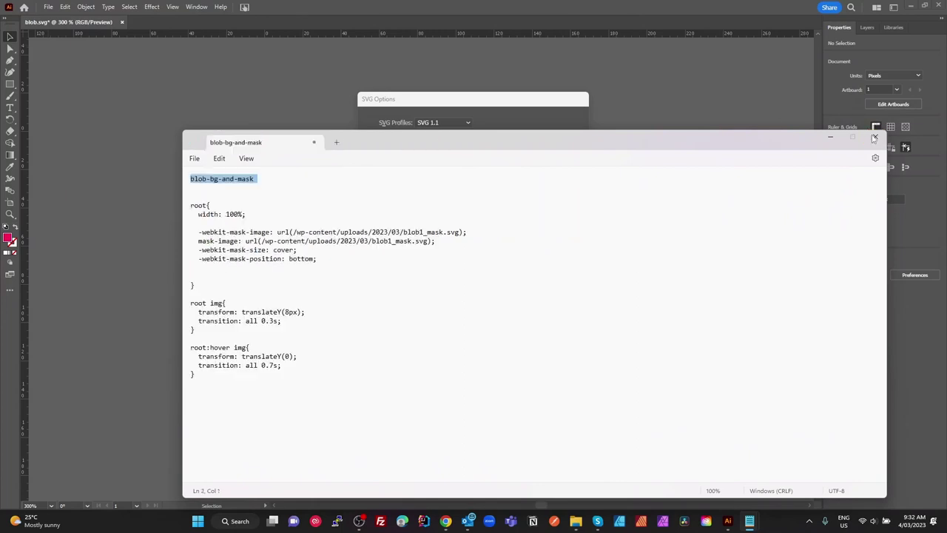
left_click(589, 345)
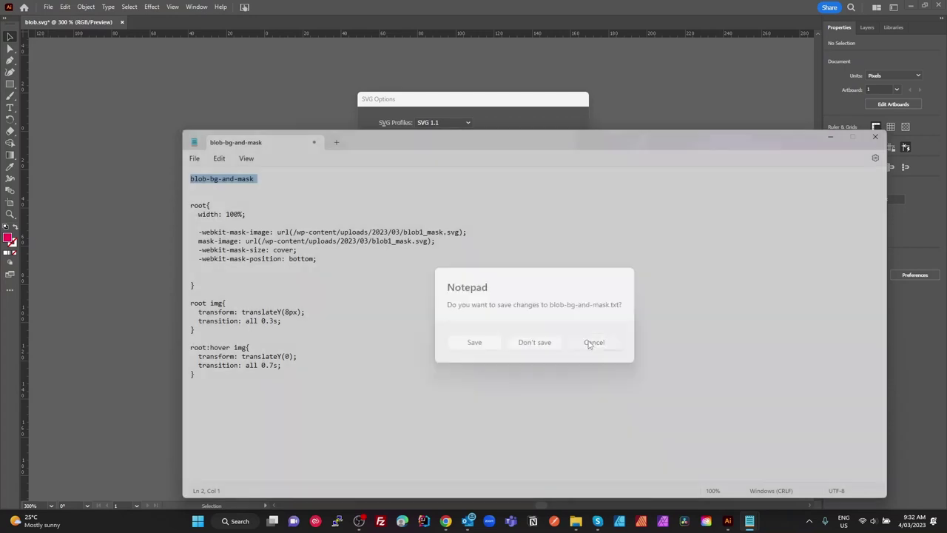
left_click(830, 136)
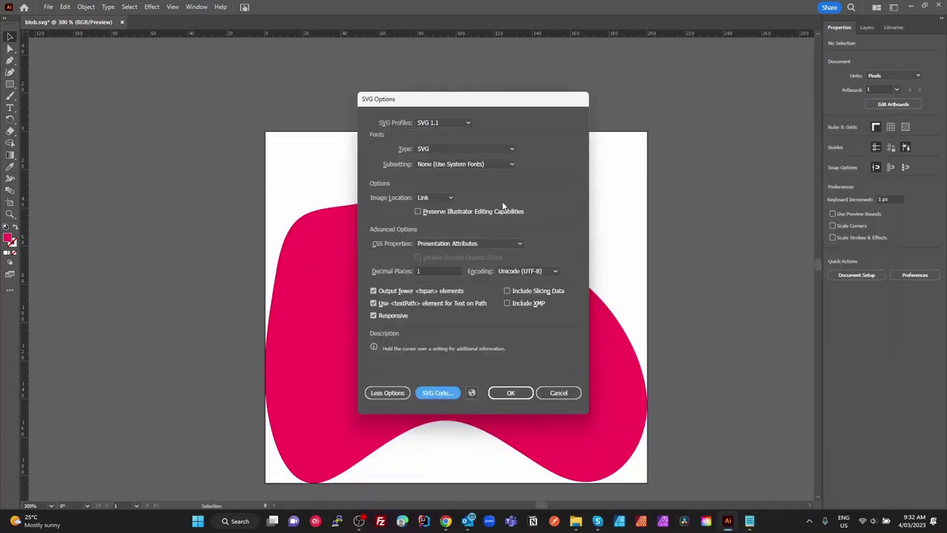
left_click(467, 244)
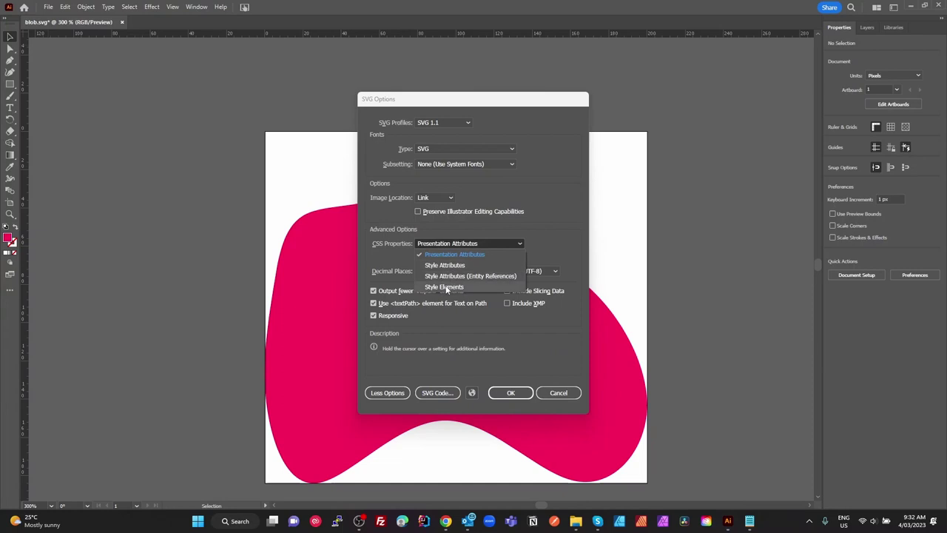
left_click(446, 286)
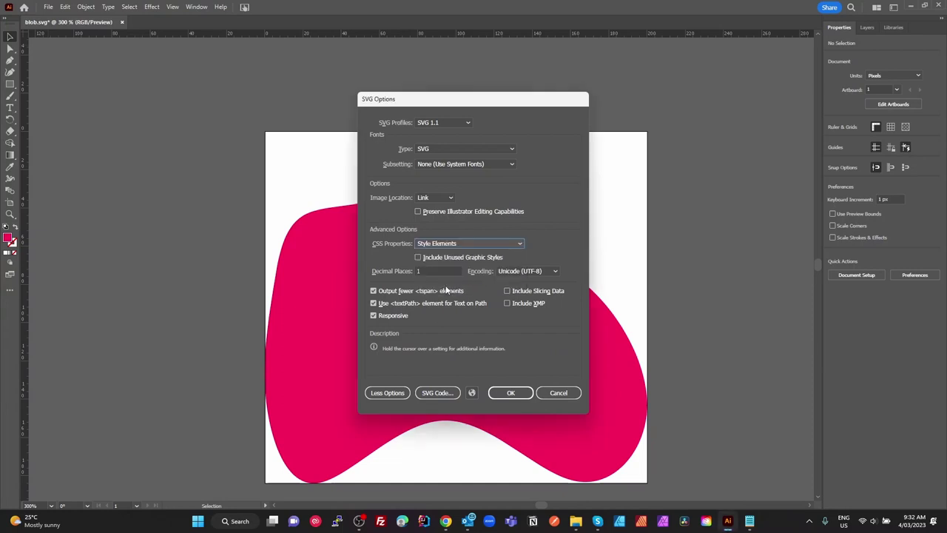
left_click(438, 393)
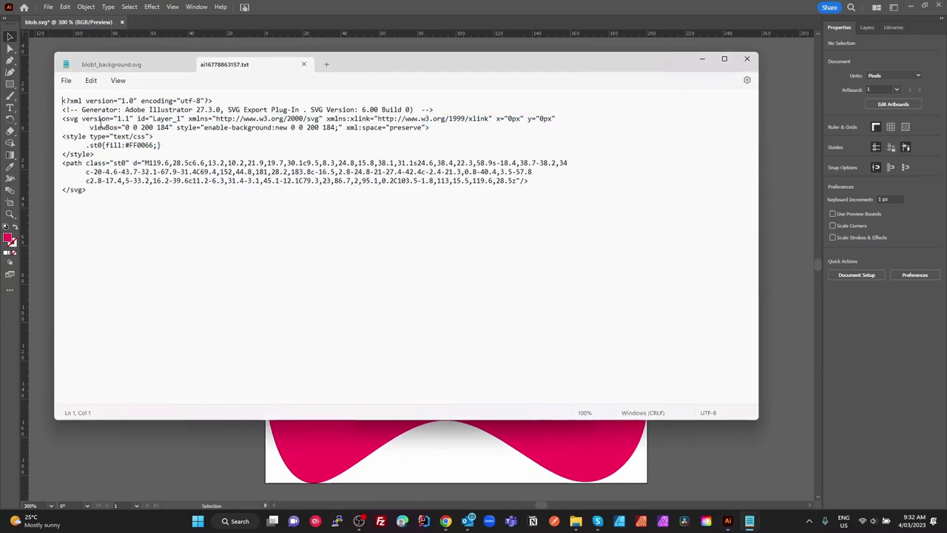
Review the svg attributes, .st0 rule and FF0066 fill, then close both Notepad code tabs
left_click_drag(97, 126, 137, 119)
left_click(156, 127)
left_click_drag(90, 145, 154, 146)
left_click(132, 145)
double_click(133, 145)
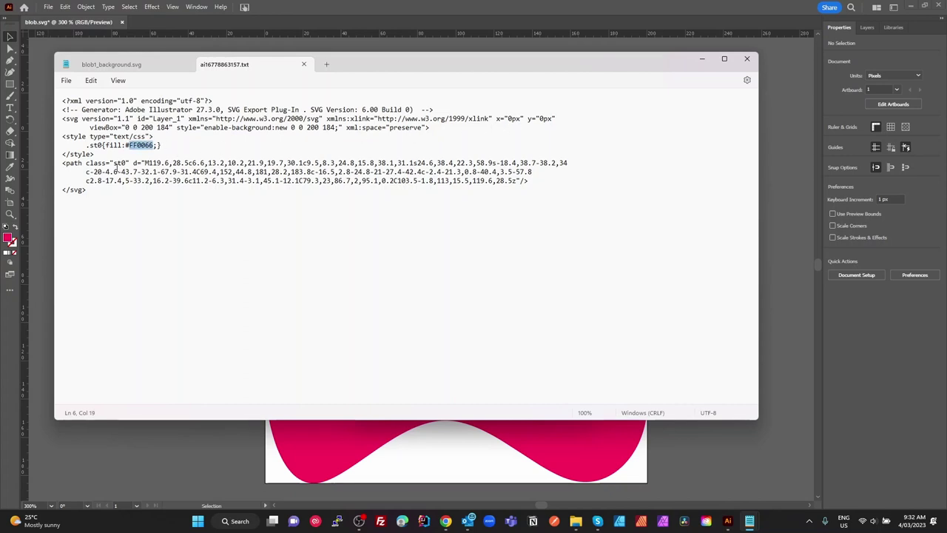
left_click(118, 172)
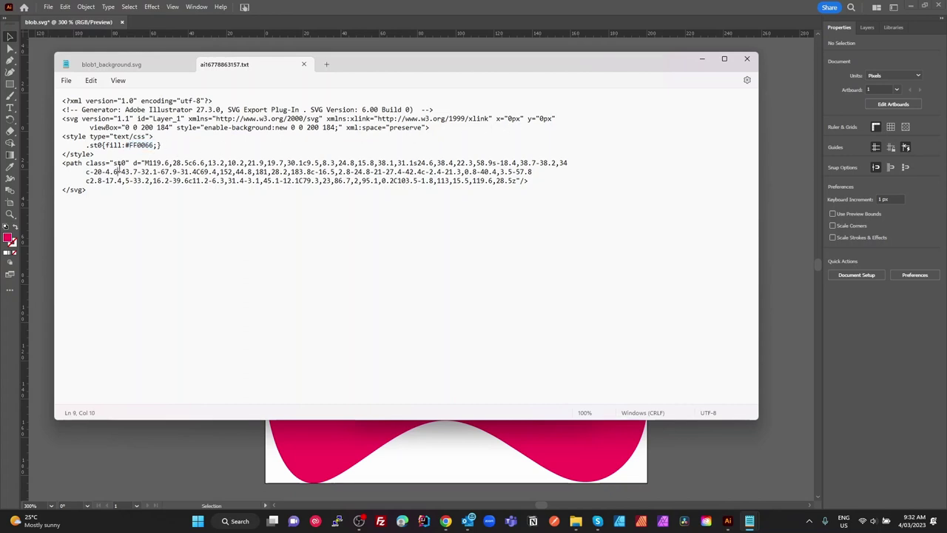
left_click(305, 65)
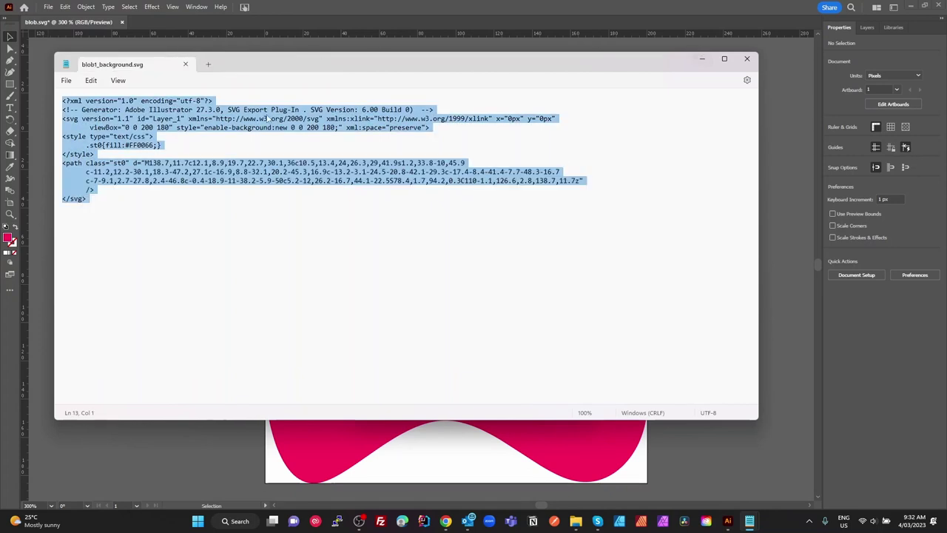
left_click(186, 65)
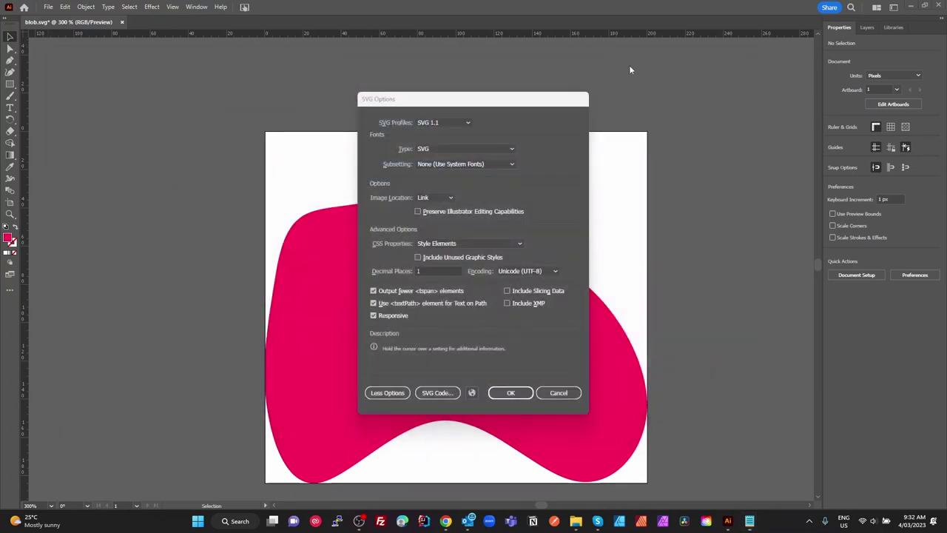
Confirm the SVG export, then stretch the artboard upward and set its height to 340 px
left_click(510, 393)
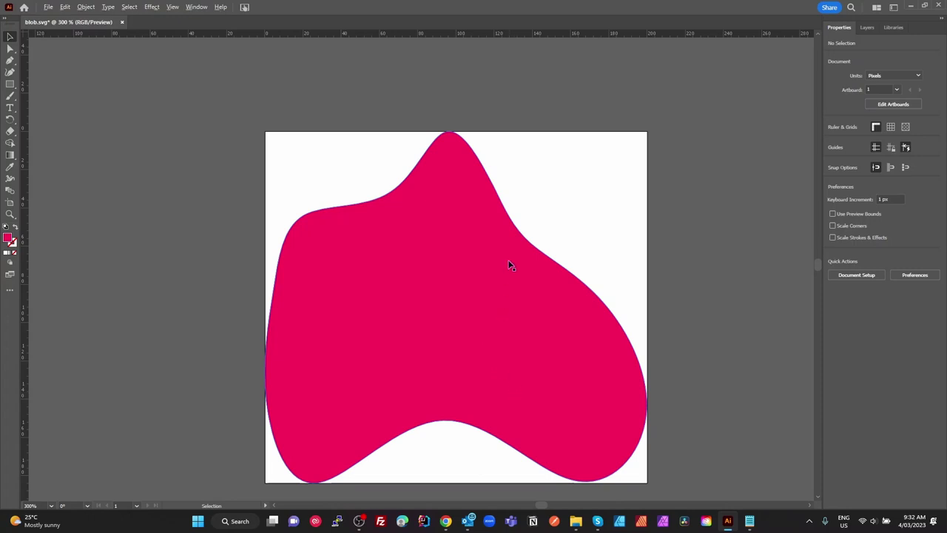
scroll(507, 259, "down", 4)
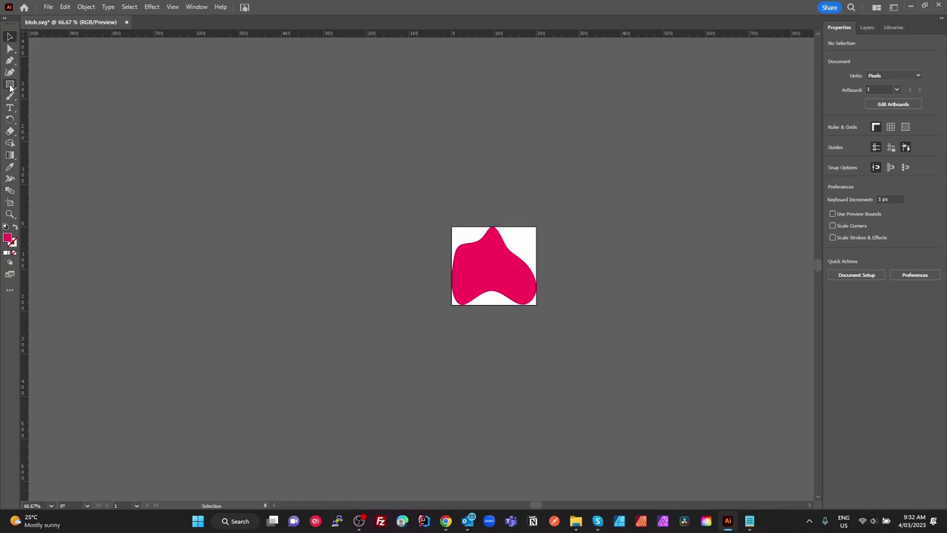
left_click(9, 202)
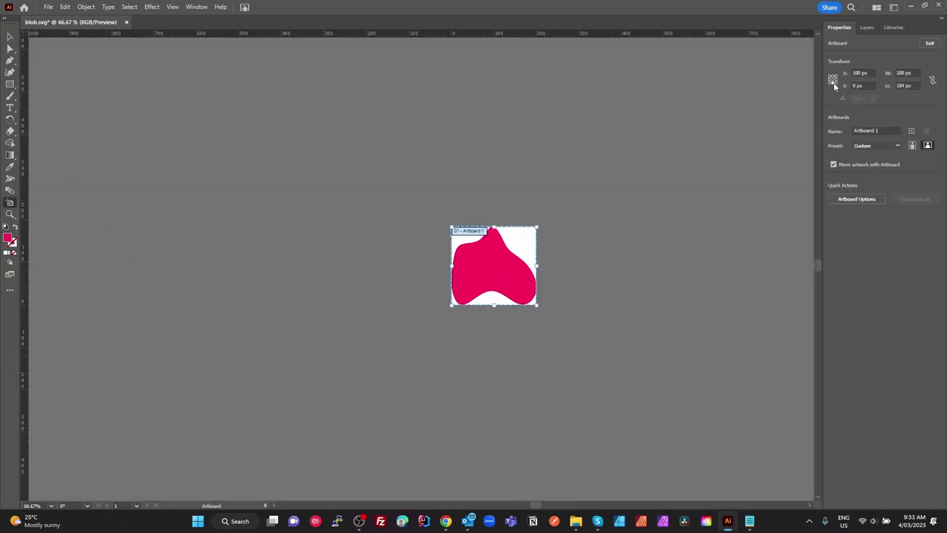
left_click_drag(493, 227, 496, 161)
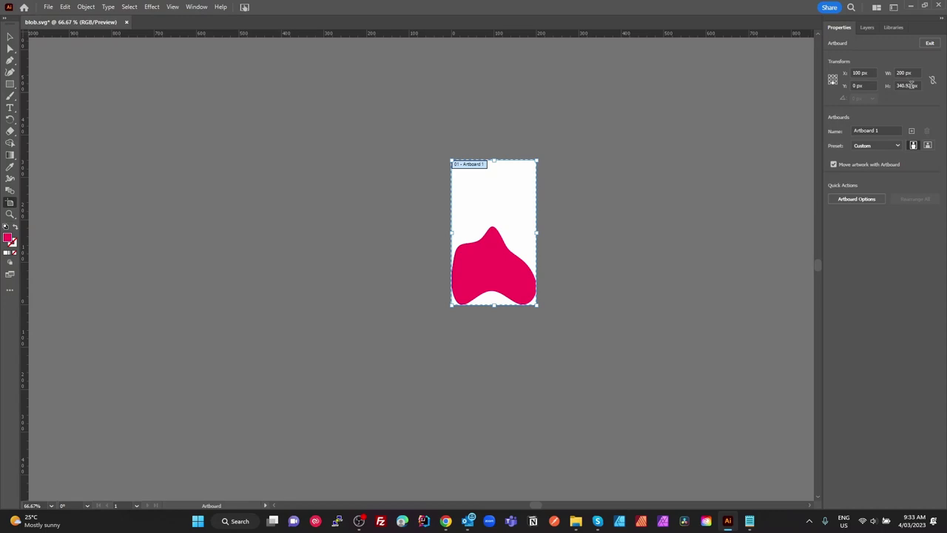
double_click(907, 85)
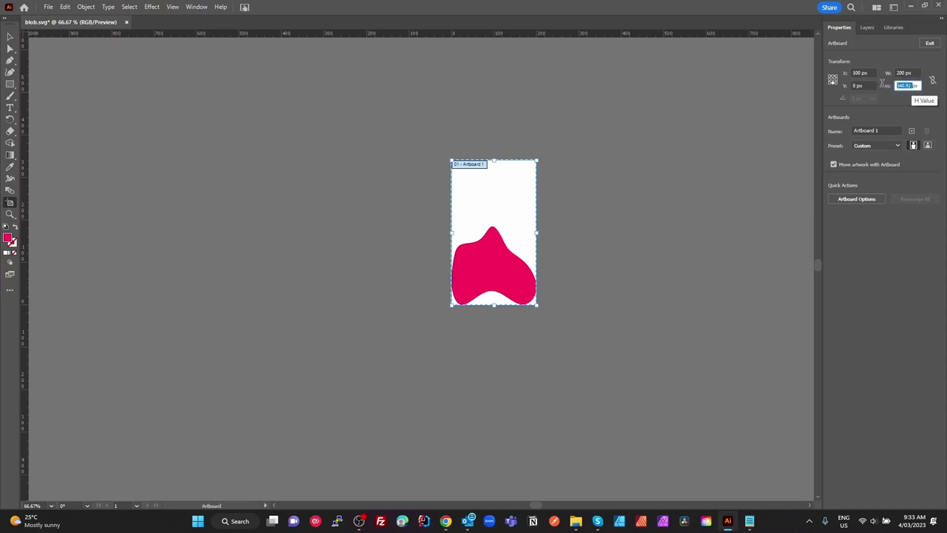
type("340")
key("Return")
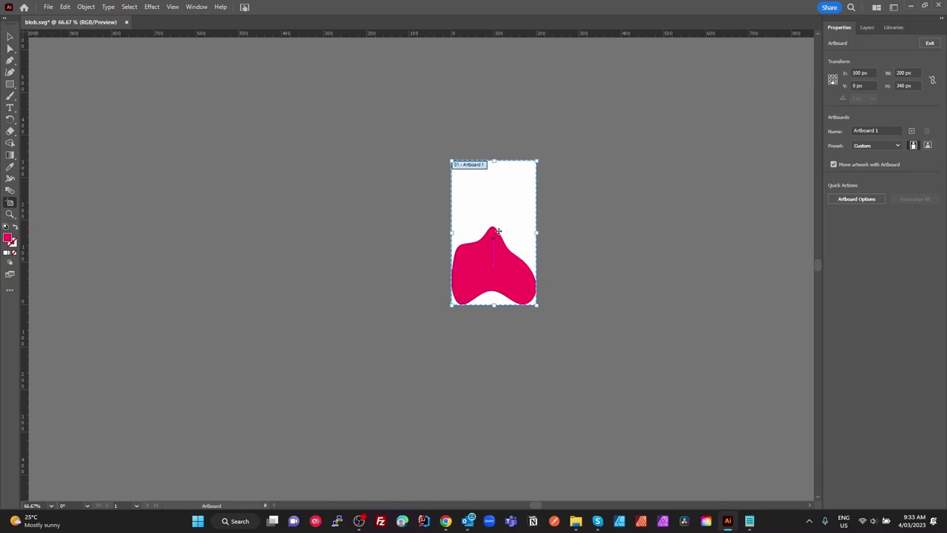
key("Escape")
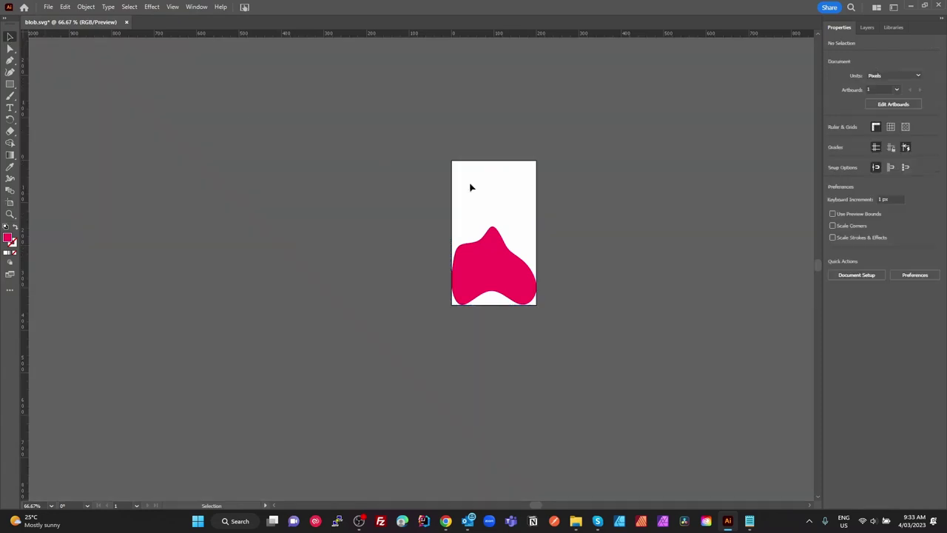
Draw a rectangle from the artboard's top-left corner over the blob, then select both shapes
scroll(495, 205, "up", 2)
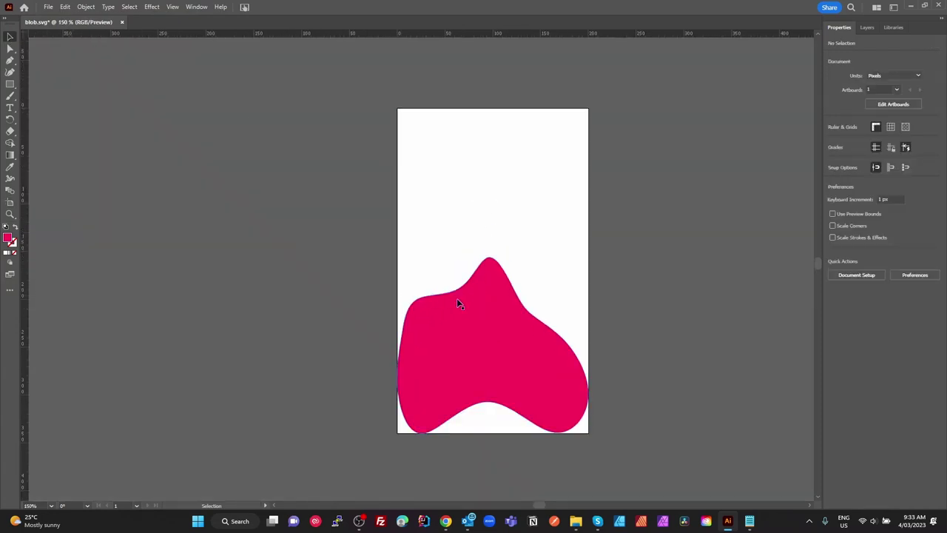
left_click(10, 85)
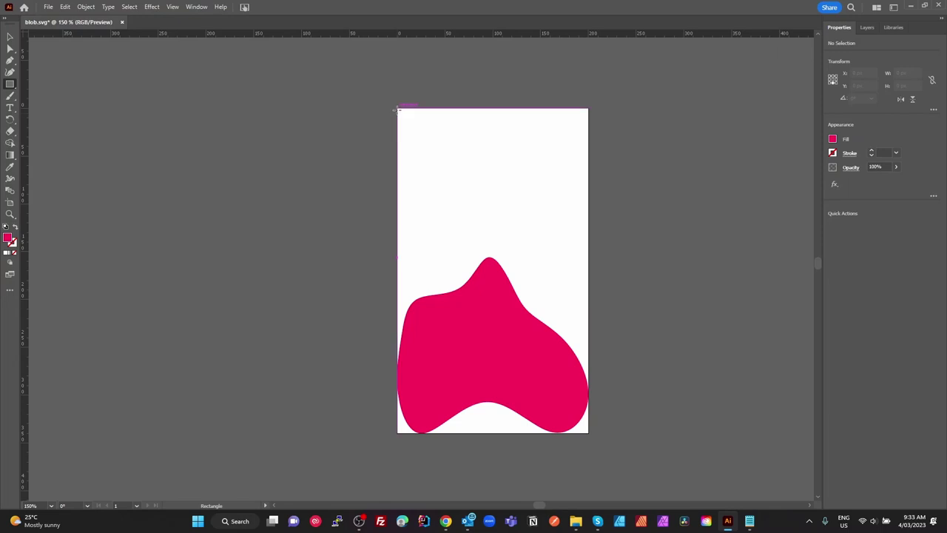
left_click_drag(397, 108, 589, 304)
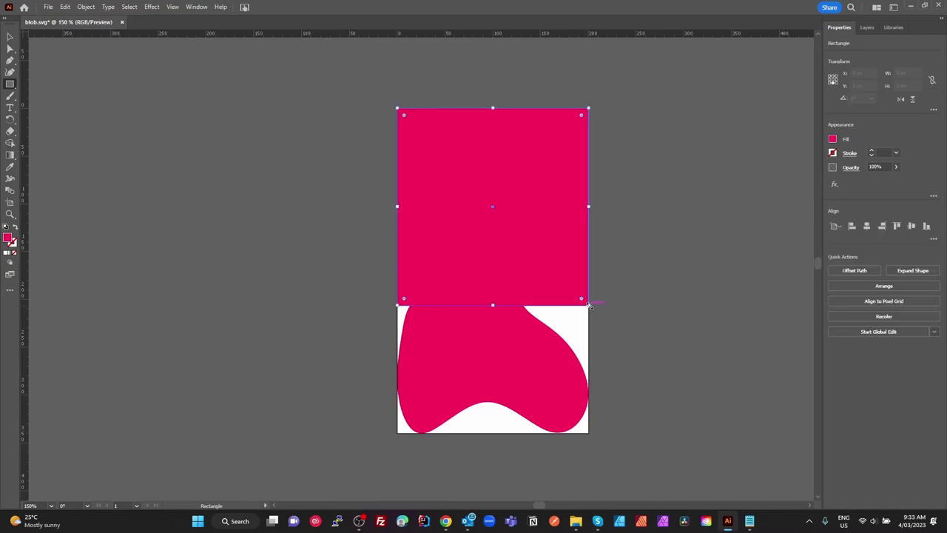
key("v")
left_click(10, 37)
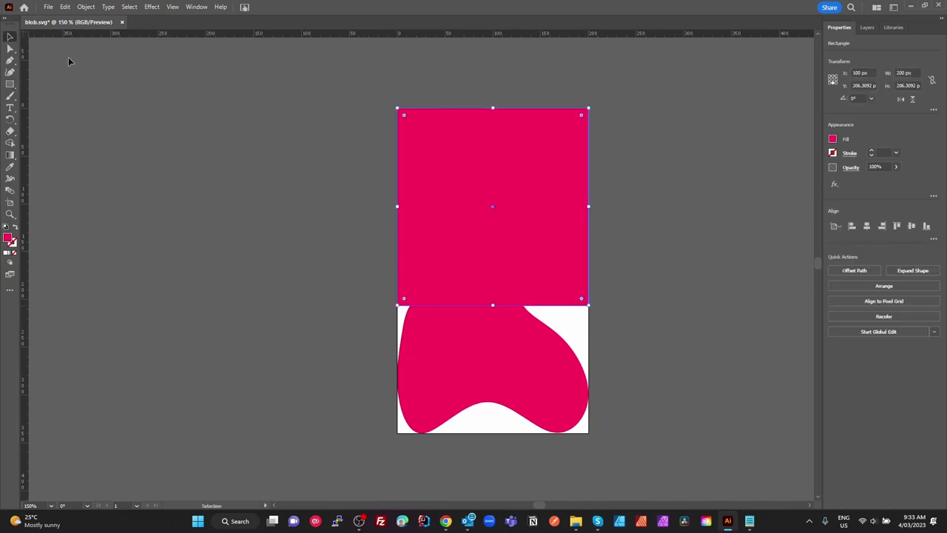
left_click(502, 352, "shift")
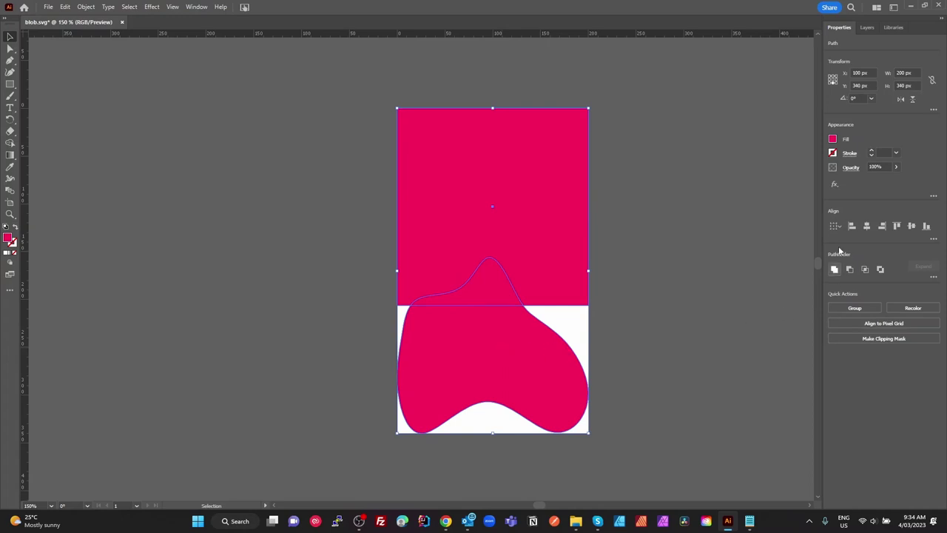
Unite the rectangle and blob into one shape and add two anchors beside the right notch
left_click(834, 270)
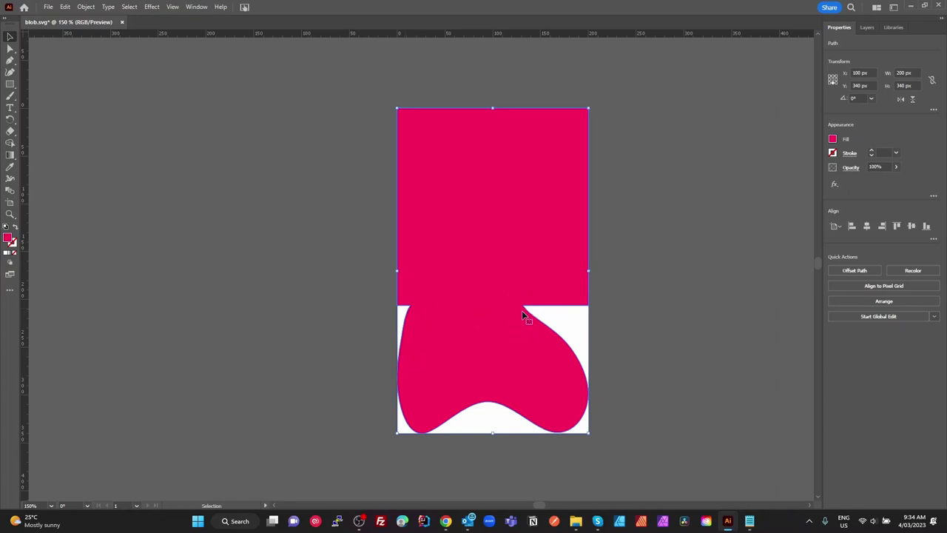
scroll(524, 313, "up", 3)
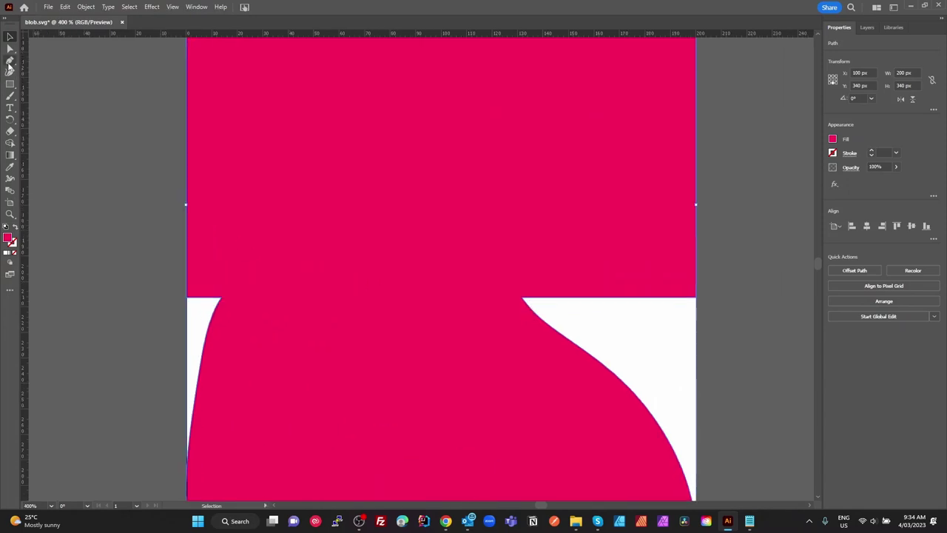
left_click(11, 60)
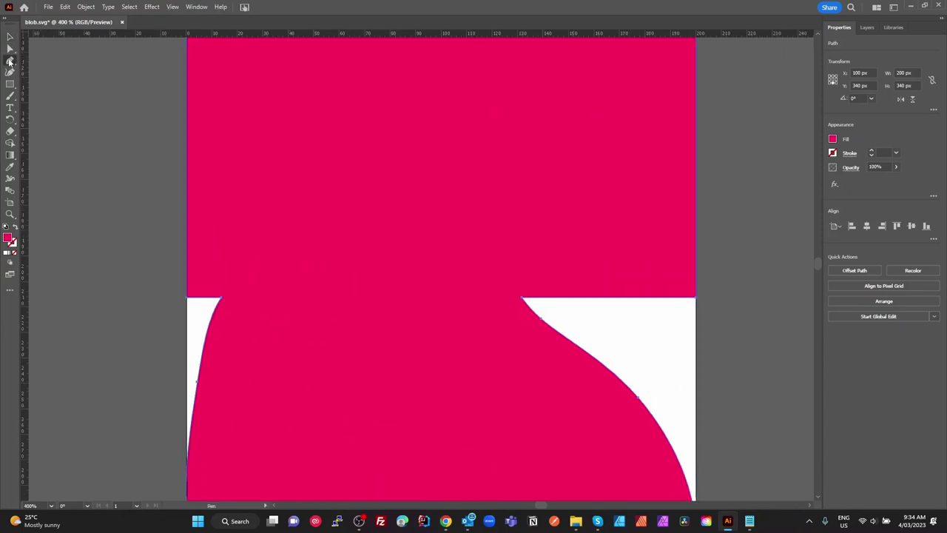
left_click(560, 298)
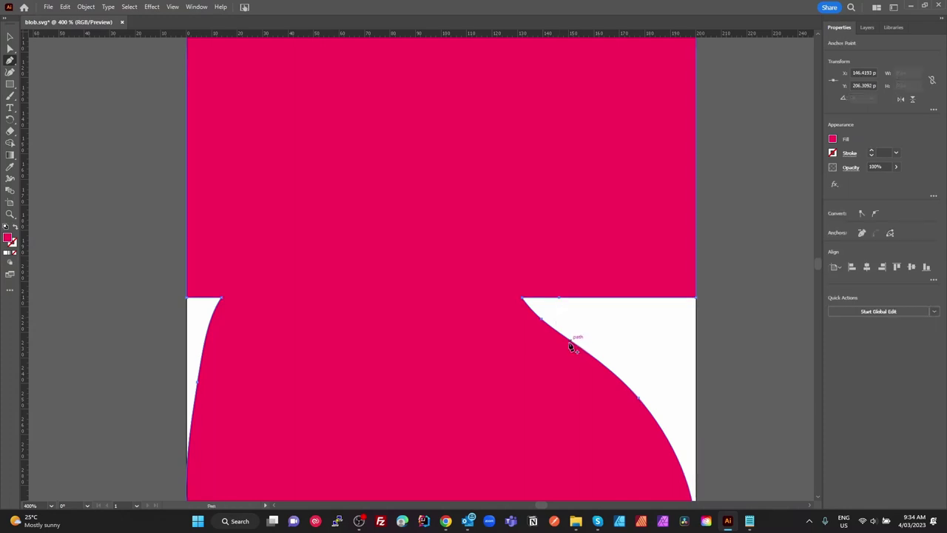
left_click(559, 335)
Move the notch's top corner anchor down-right and delete the anchor above it
left_click(8, 50)
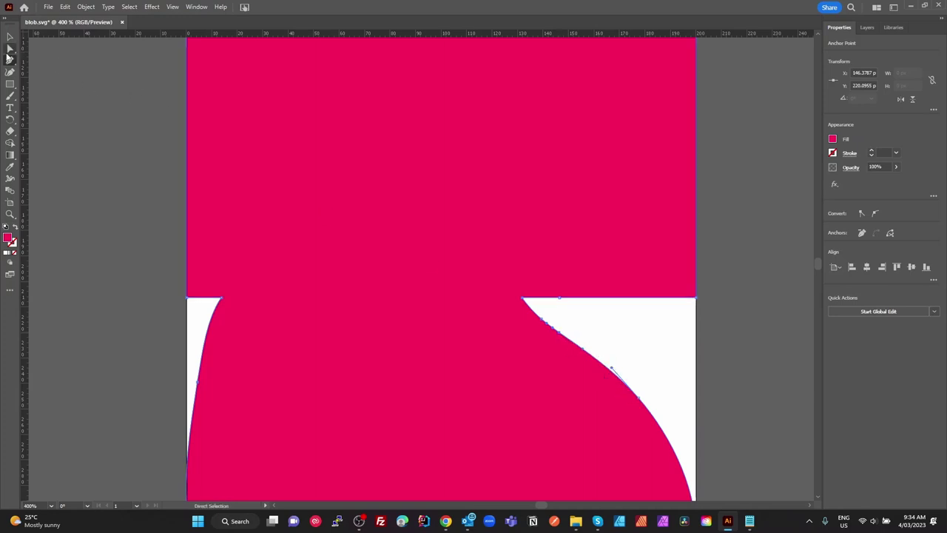
left_click(10, 49)
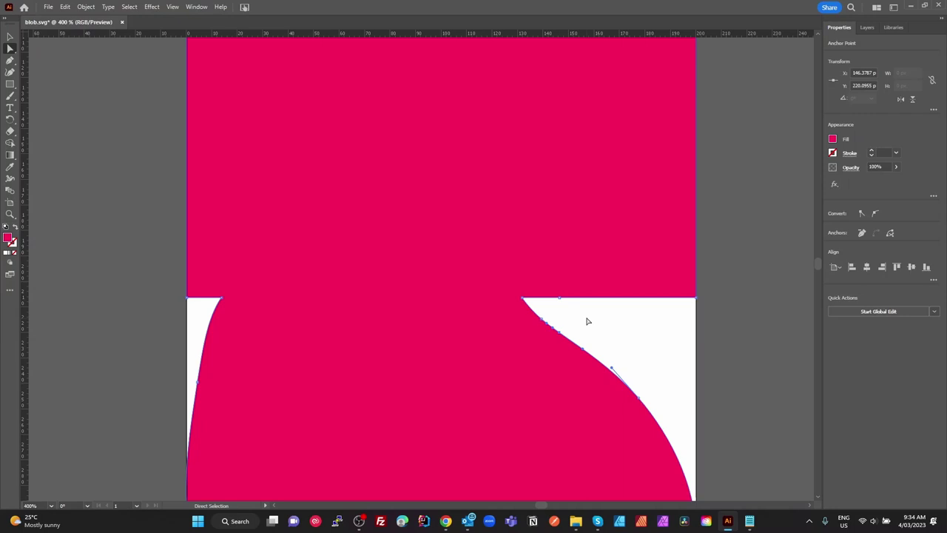
left_click(524, 300)
left_click_drag(524, 300, 540, 325)
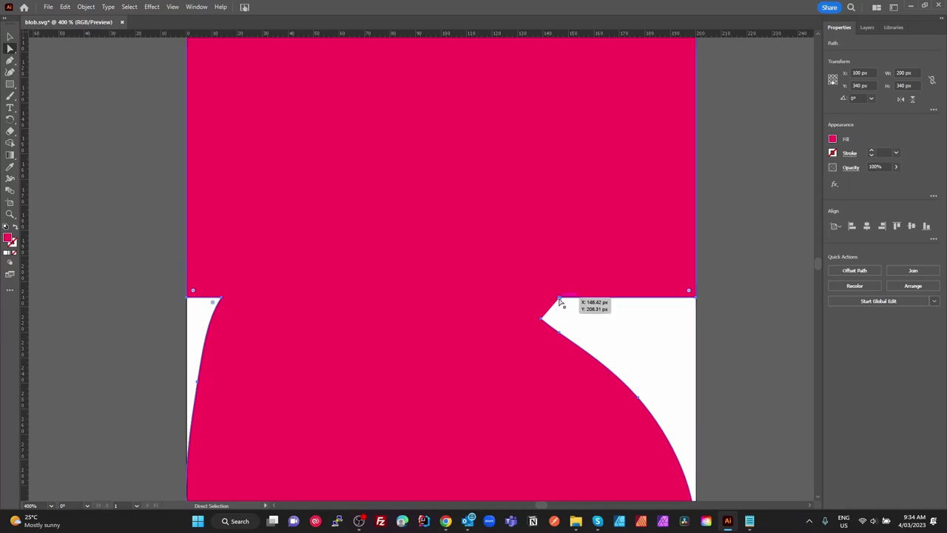
left_click(559, 300)
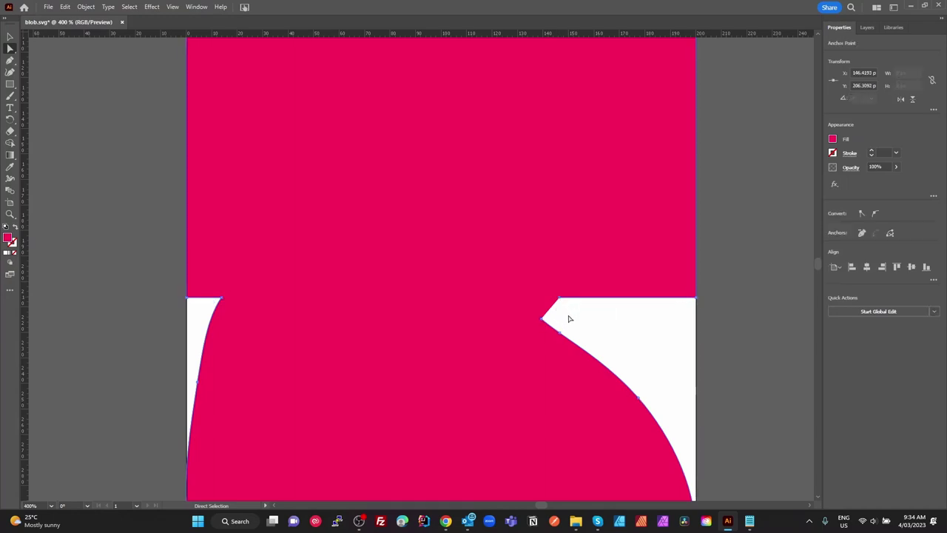
key("Delete")
left_click(541, 322)
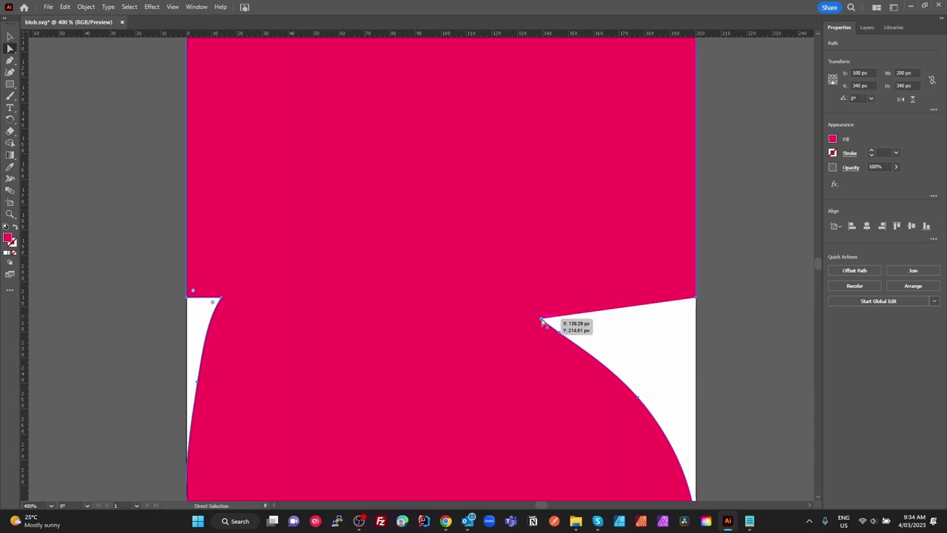
left_click(540, 321)
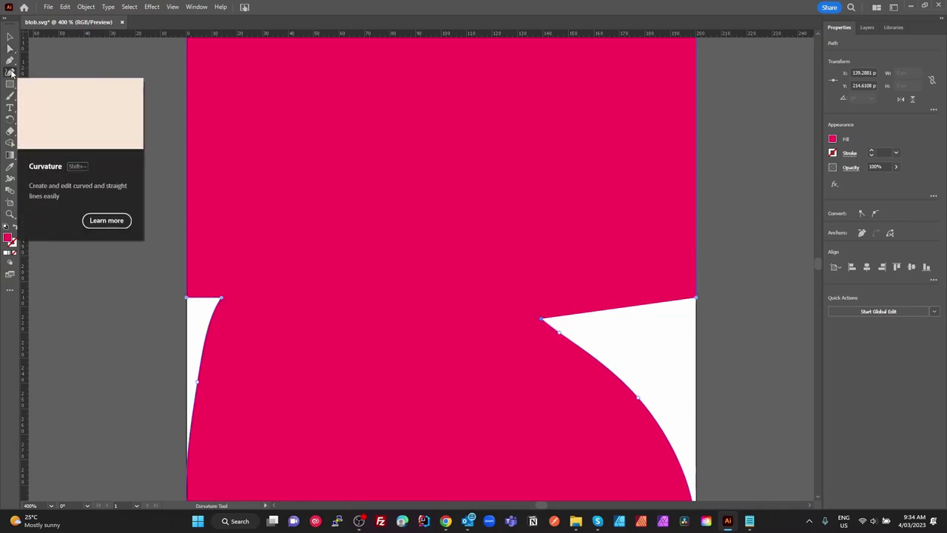
Add an anchor on the notch's curved edge and nudge the corner anchor slightly up-right
left_click(10, 72)
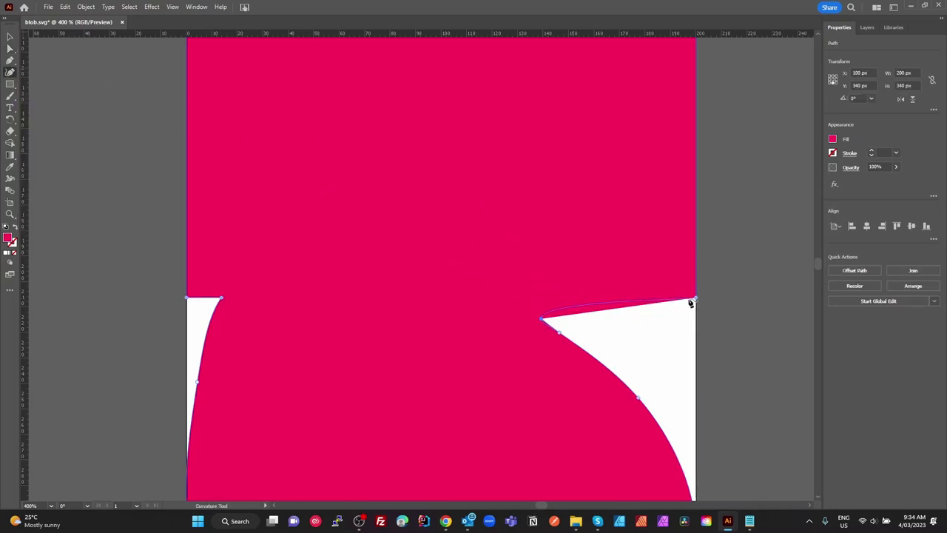
left_click(539, 313)
left_click(12, 60)
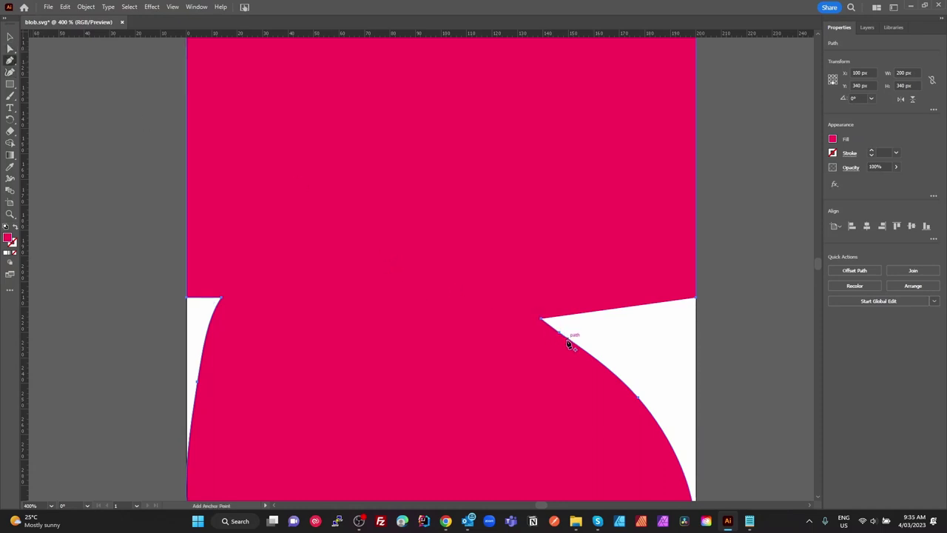
left_click(572, 342)
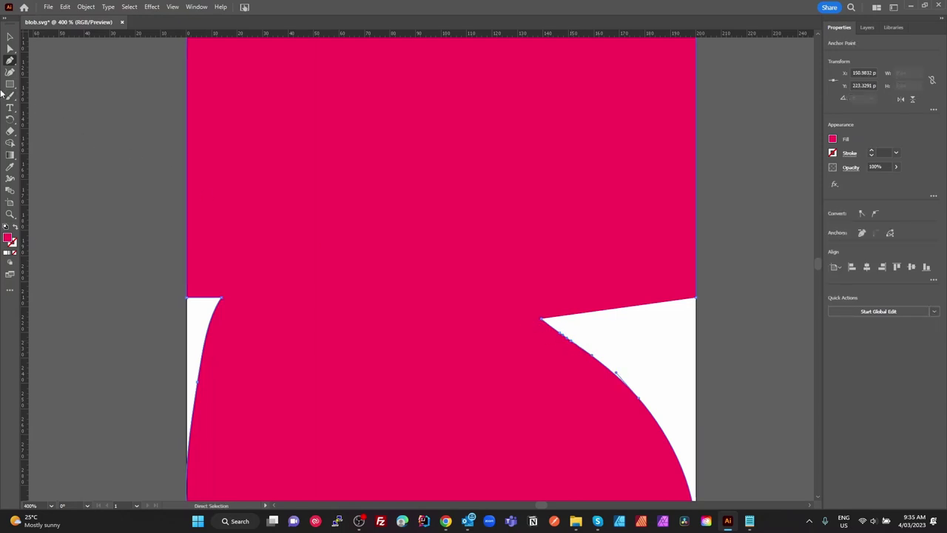
left_click(9, 49)
left_click_drag(538, 324, 541, 321)
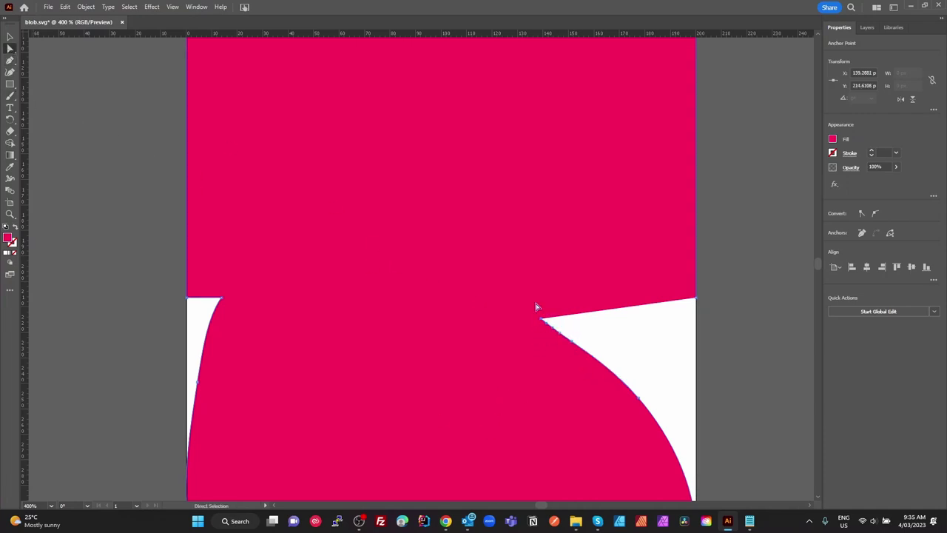
Add an anchor point on the shape's right edge where the white notch begins
left_click(10, 71)
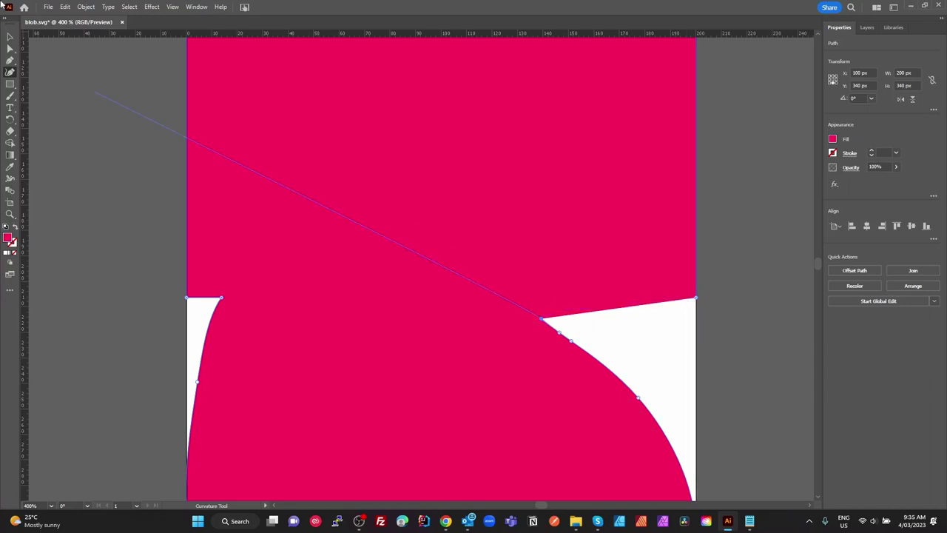
left_click(10, 48)
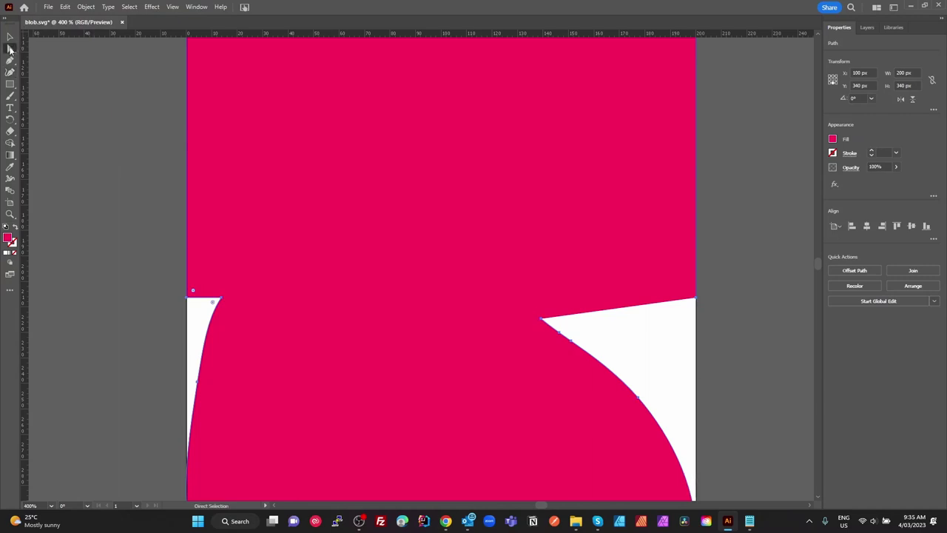
left_click(10, 62)
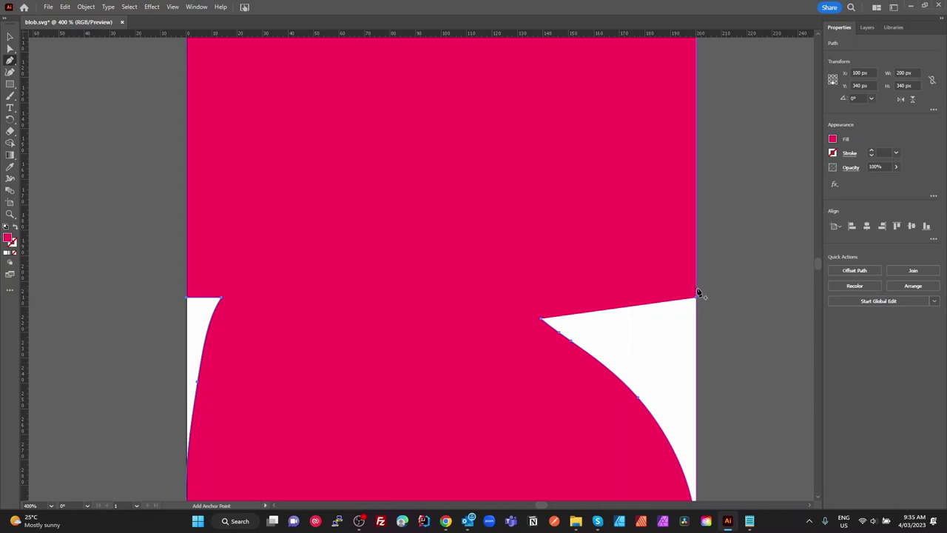
key("p")
key("plus")
left_click(696, 298)
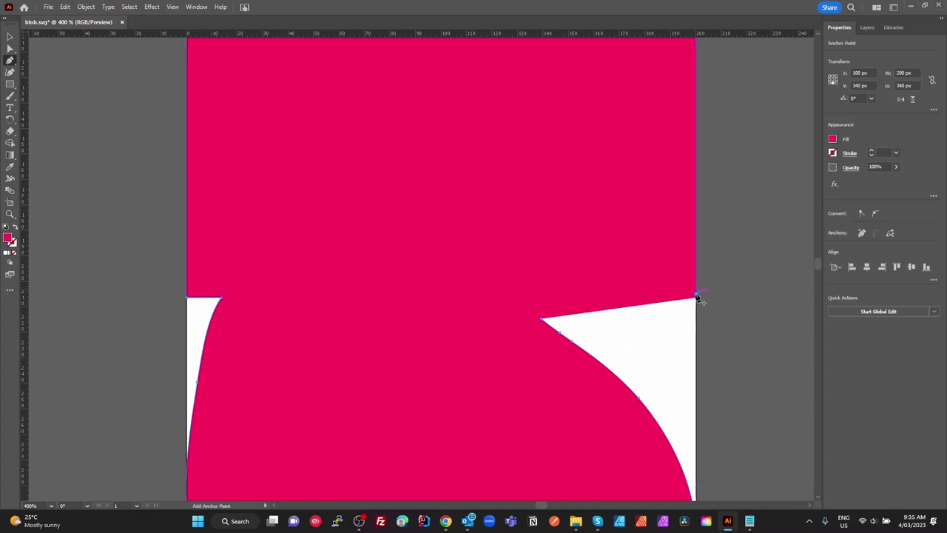
Nudge the new anchor onto the right edge and curve the notch's top edge with the Curvature tool
key("p")
scroll(690, 307, "up", 4)
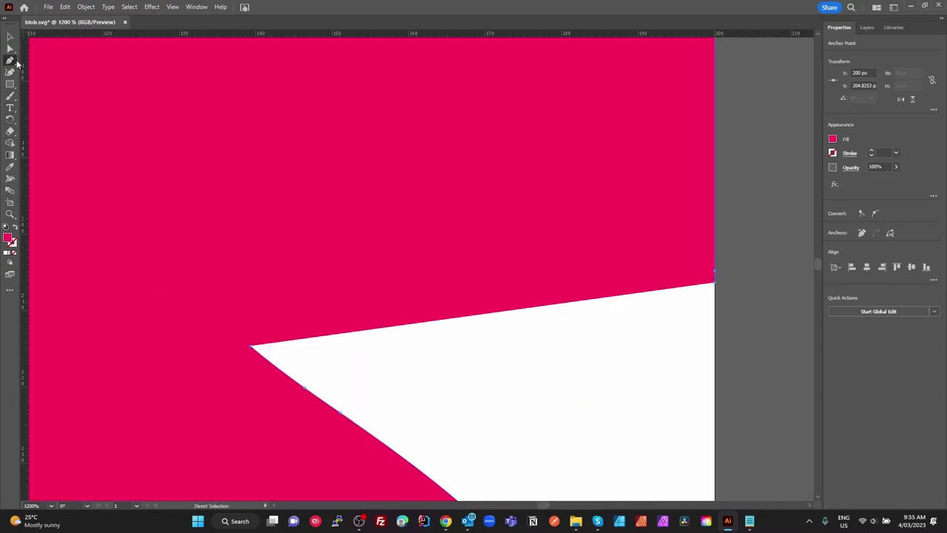
key("a")
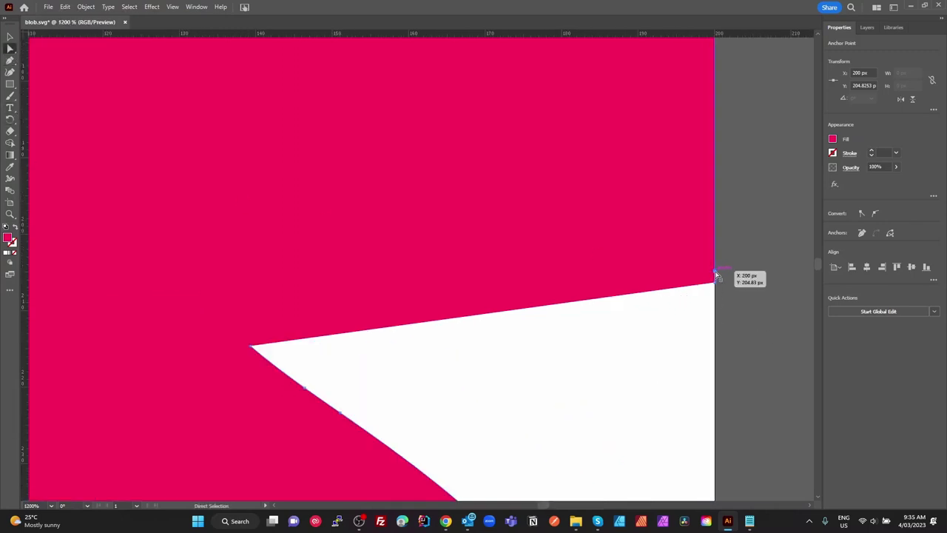
left_click_drag(717, 275, 717, 275)
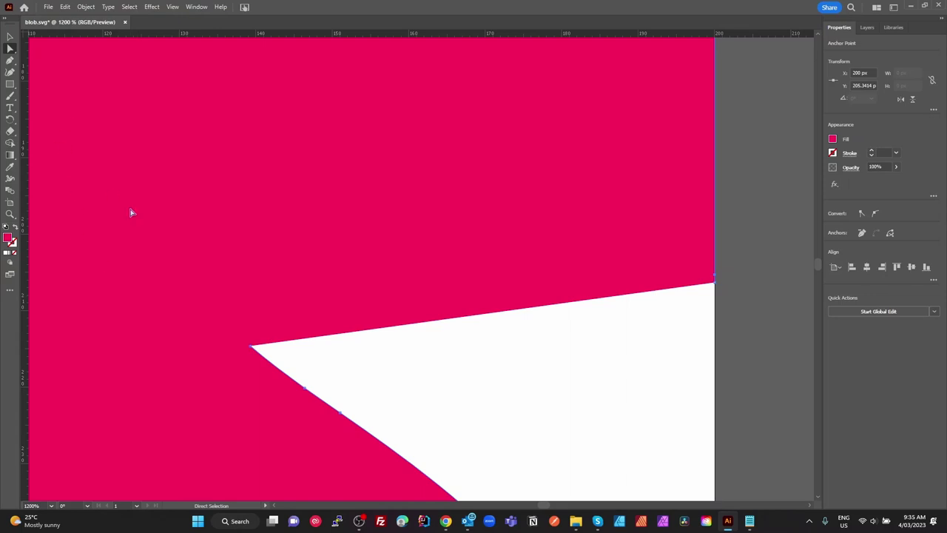
left_click(252, 348)
left_click(10, 72)
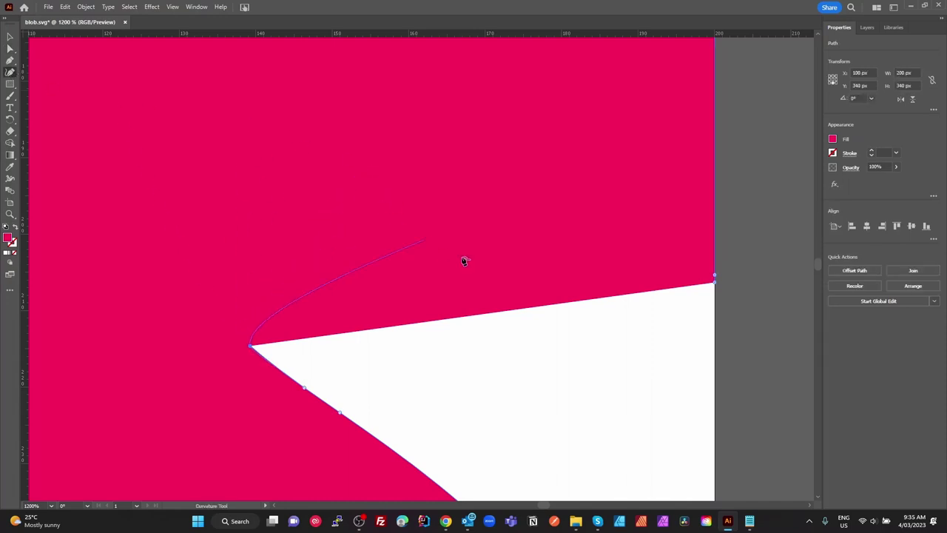
left_click(715, 283)
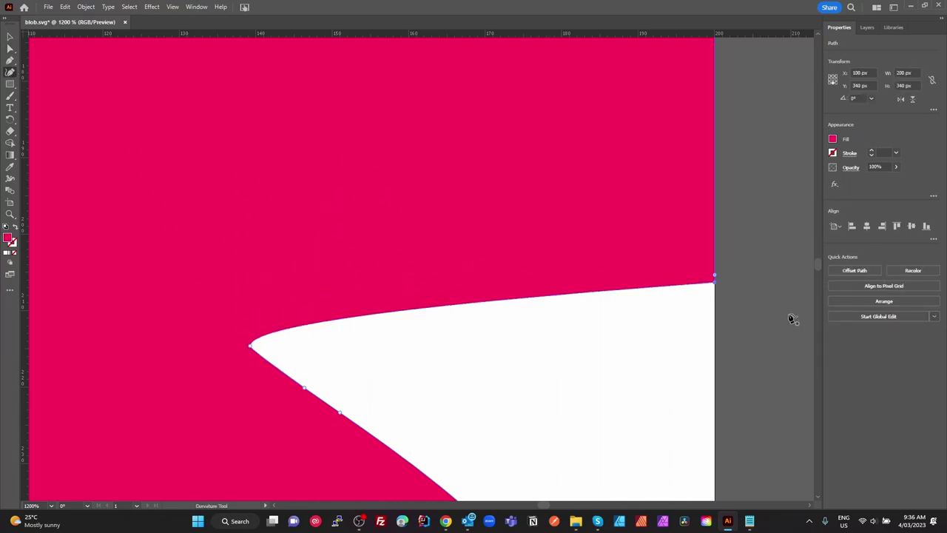
Drag the notch corner anchor's handle to smooth the curve into the shape's right side
left_click(10, 37)
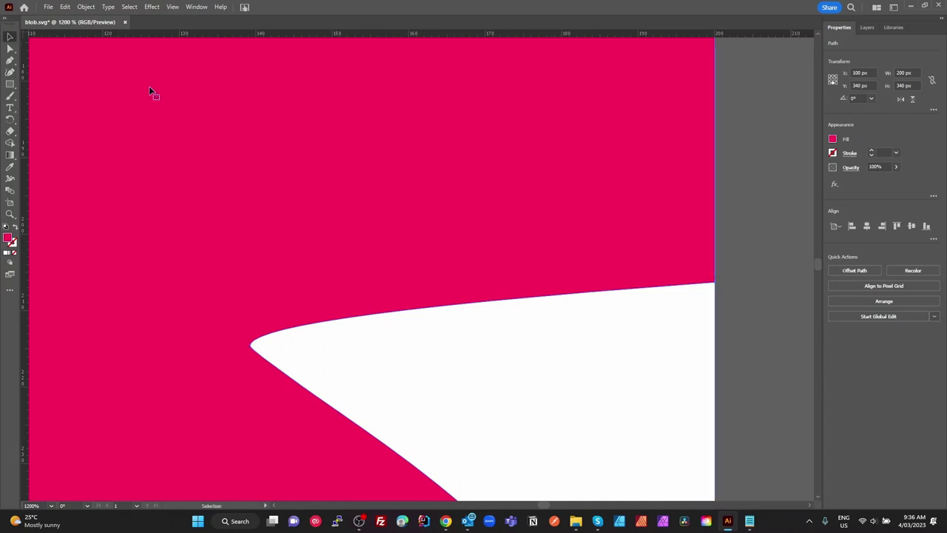
left_click(754, 330)
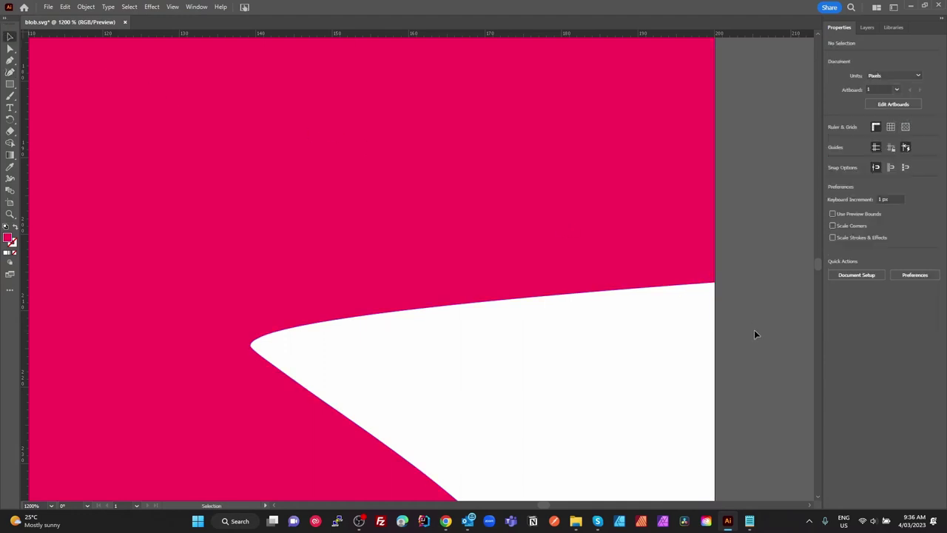
left_click(252, 349)
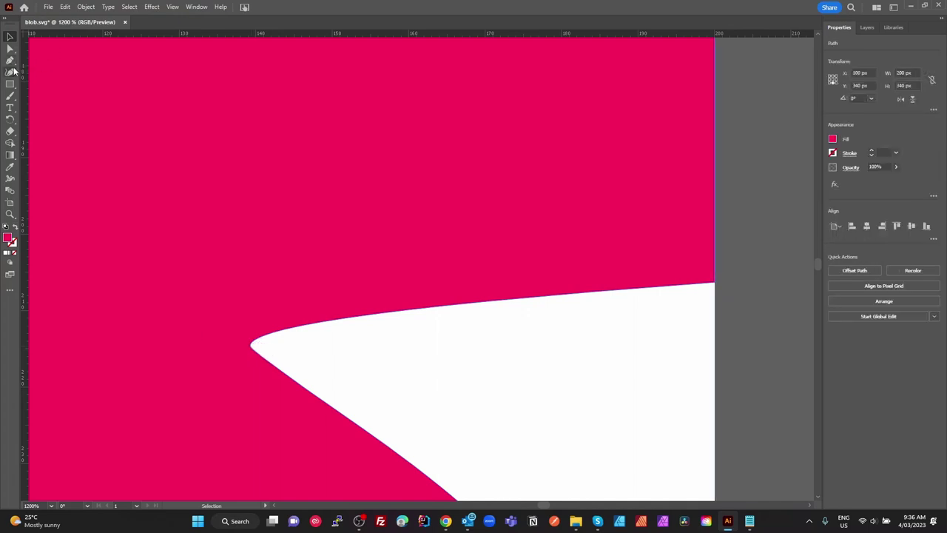
left_click(10, 48)
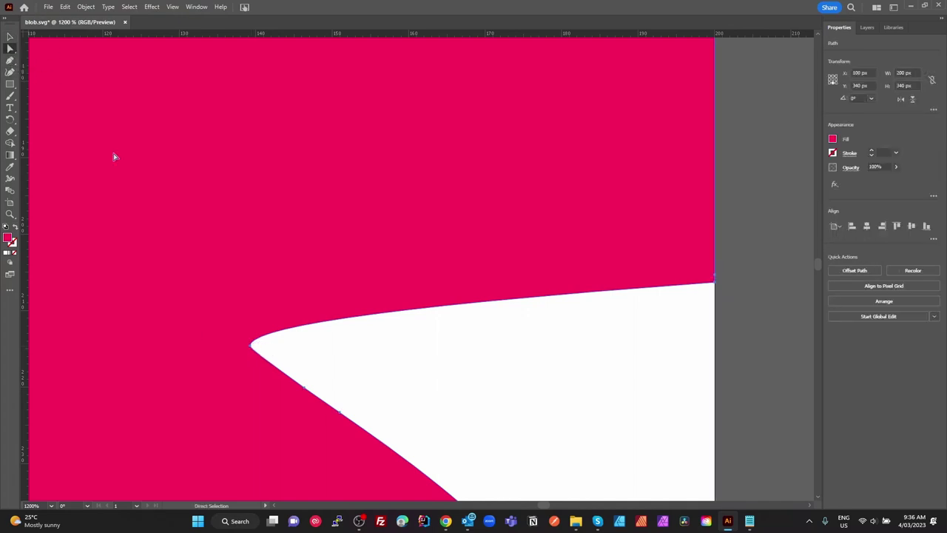
left_click(252, 348)
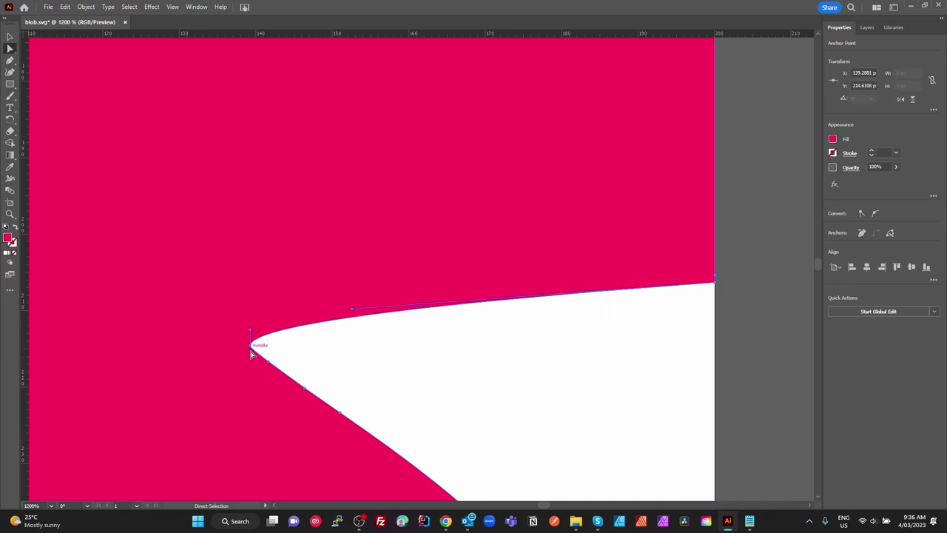
left_click_drag(254, 357, 246, 330)
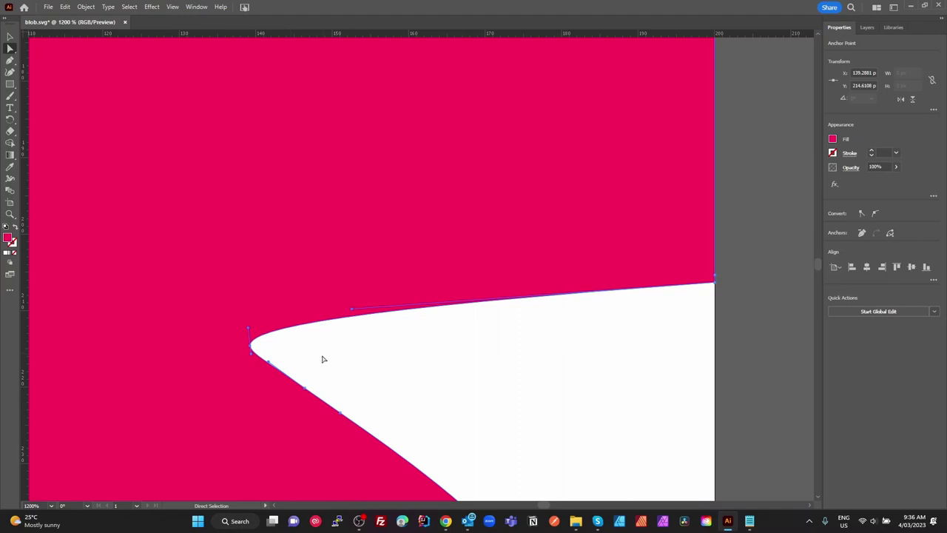
left_click(491, 348)
scroll(500, 342, "down", 5)
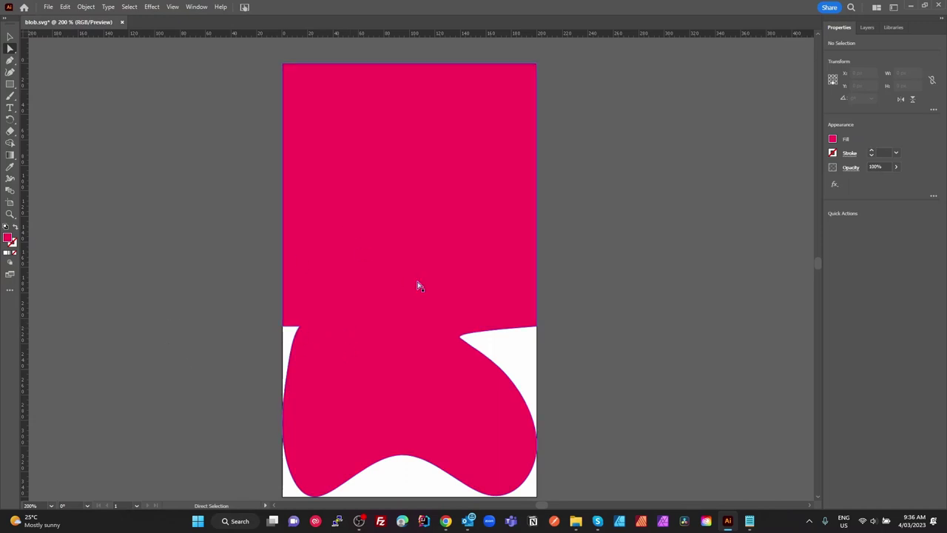
Fill the merged pink shape with solid black (100% K) using the Color Mixer
left_click(10, 36)
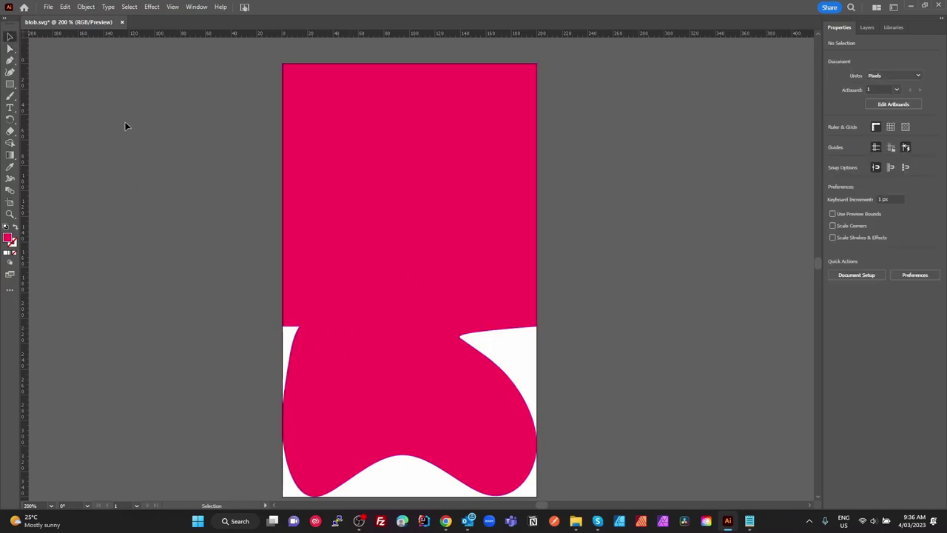
left_click(434, 215)
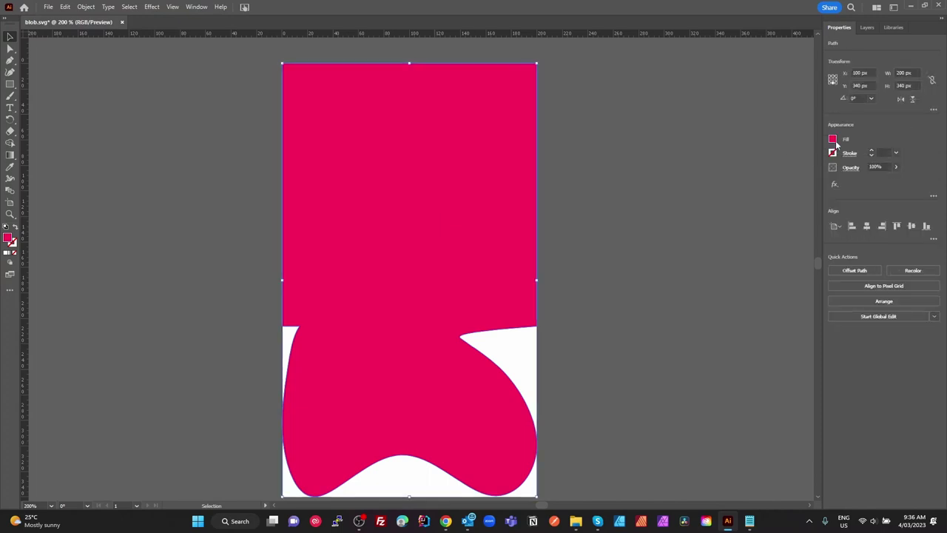
left_click(833, 140)
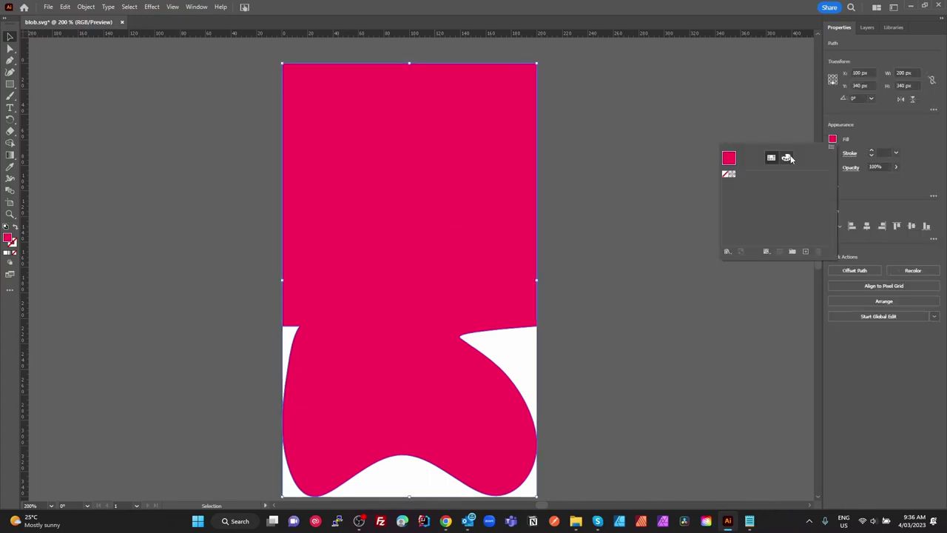
left_click(787, 158)
left_click(731, 225)
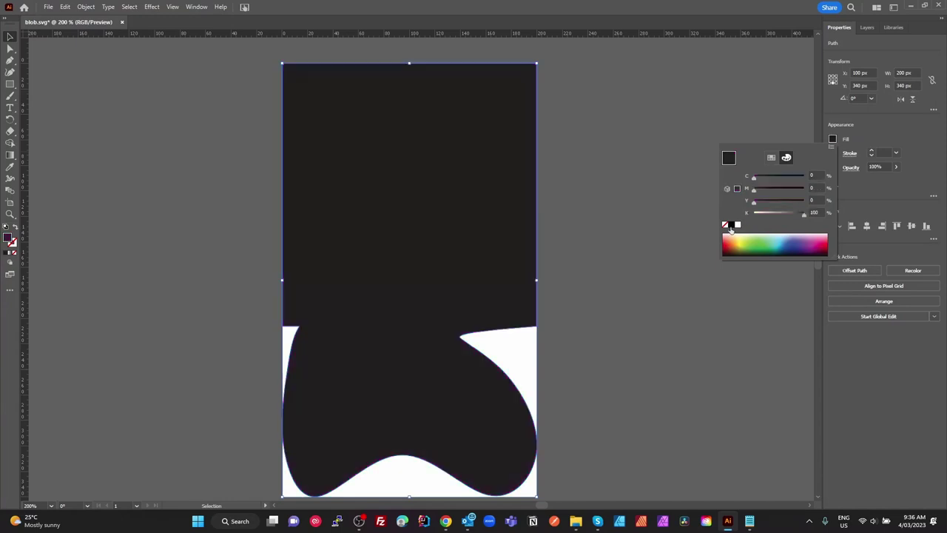
left_click(591, 269)
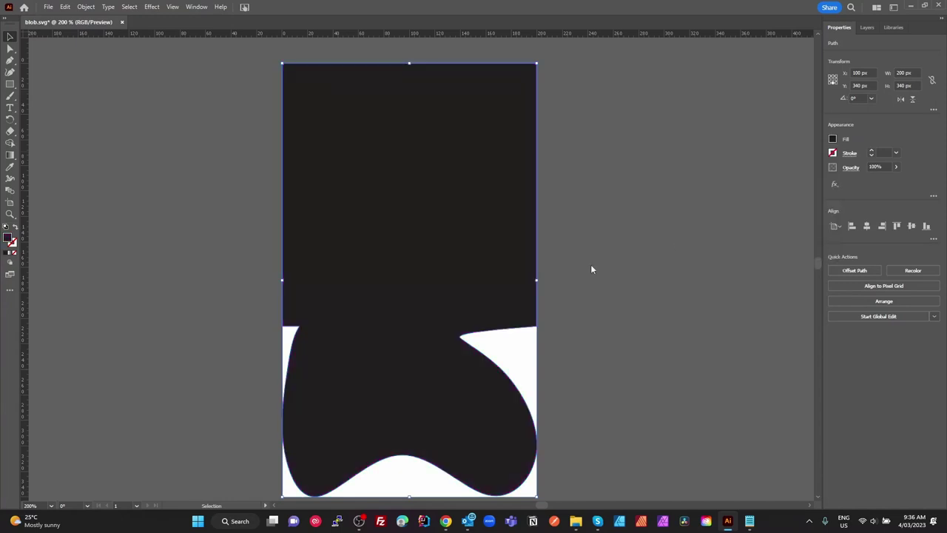
left_click(127, 232)
scroll(127, 232, "down", 2)
scroll(128, 232, "up", 2)
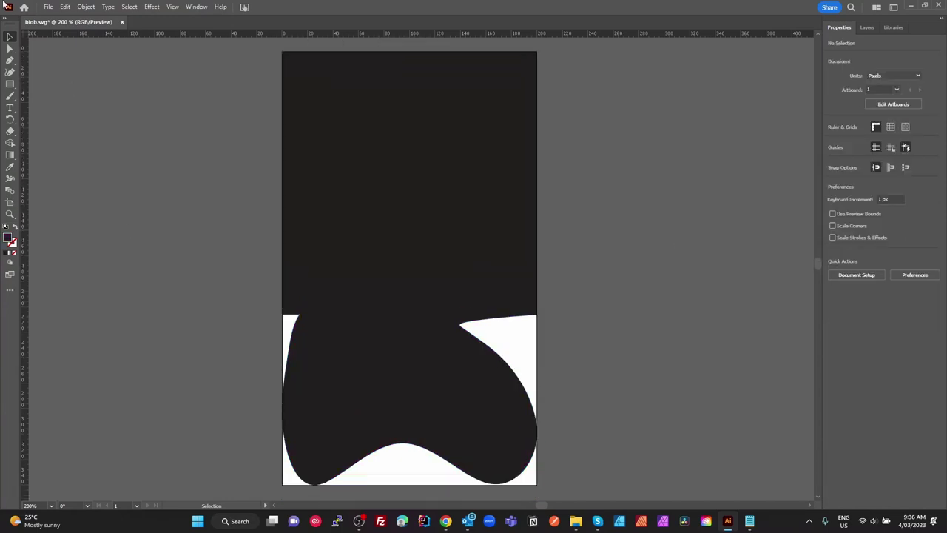
left_click(48, 7)
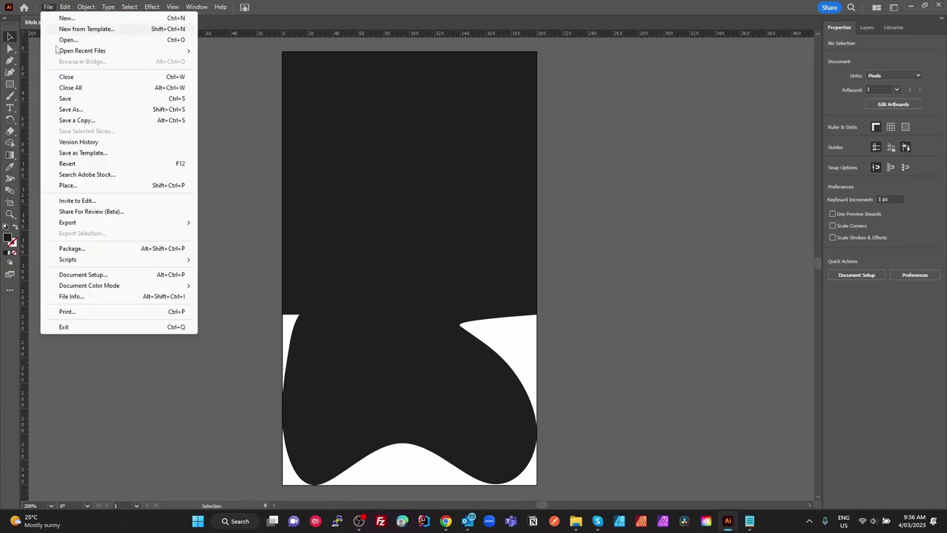
Save a copy of the black shape under the name blob1_bg_mask.svg
left_click(82, 121)
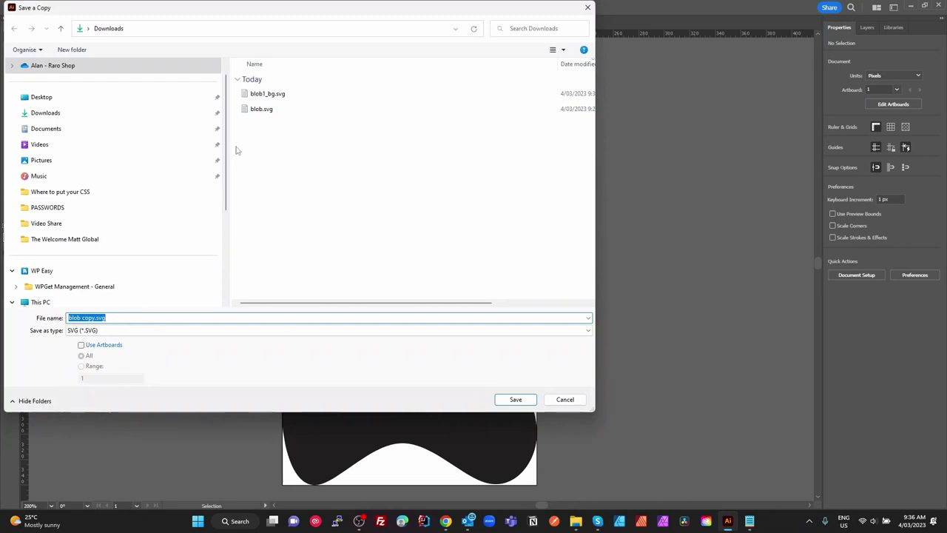
left_click(258, 97)
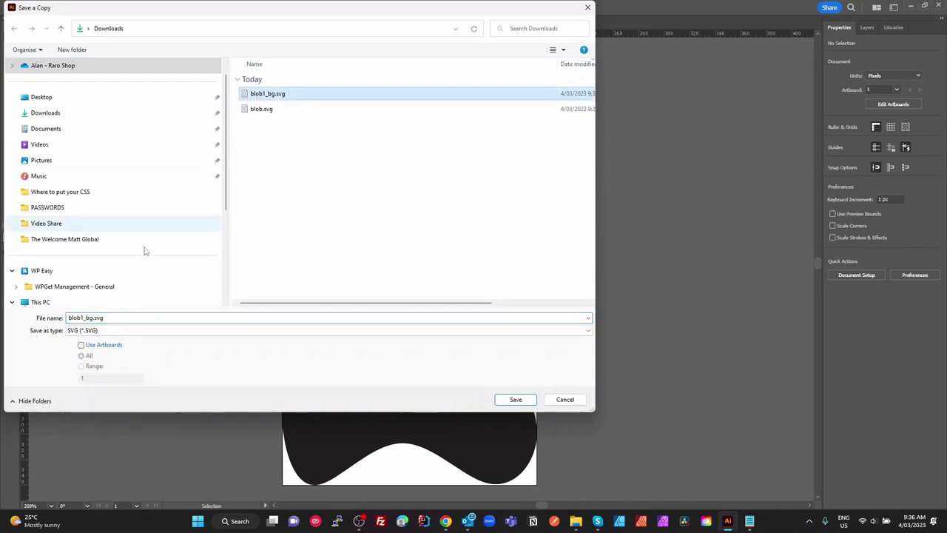
left_click(90, 318)
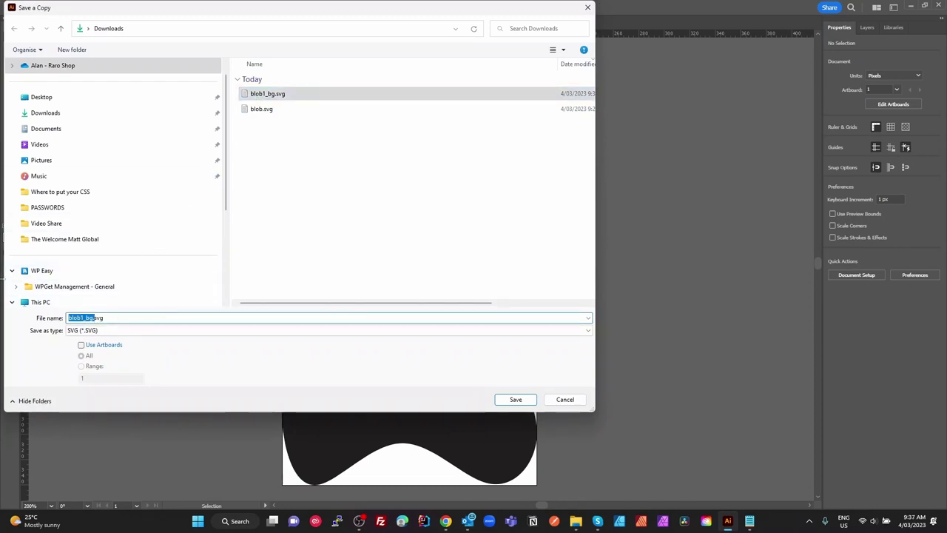
left_click(118, 319)
left_click(93, 318)
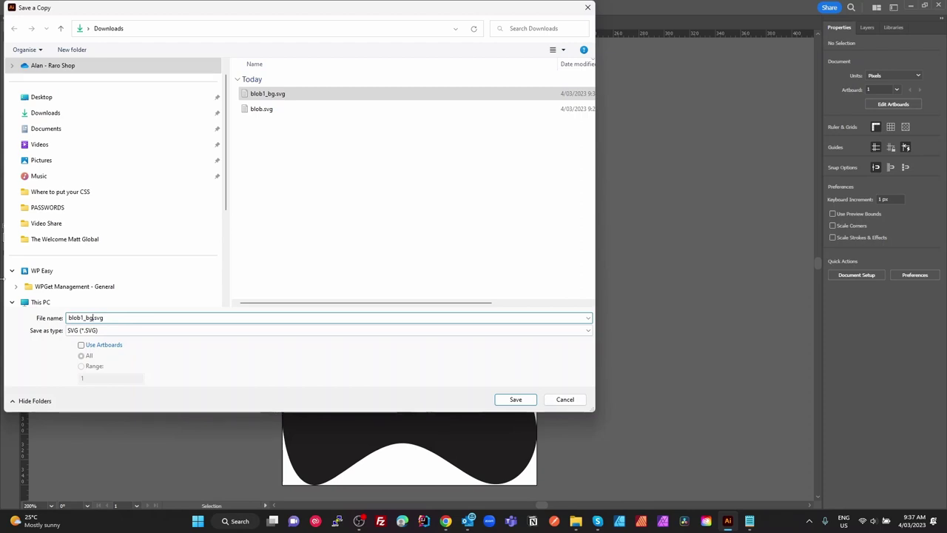
type("_mask")
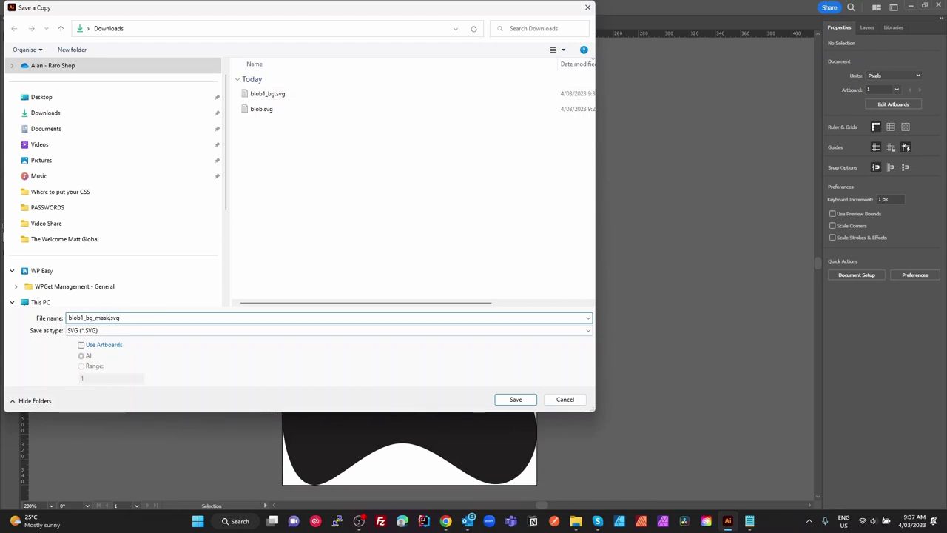
key("Return")
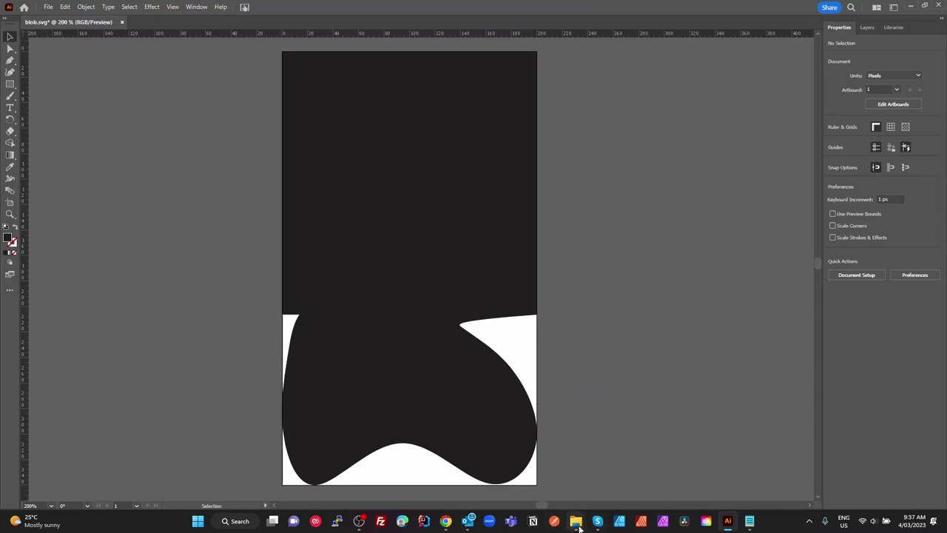
Accept the default SVG Options (SVG 1.1, Style Elements) for the copy
mouse_move(592, 519)
left_click(677, 470)
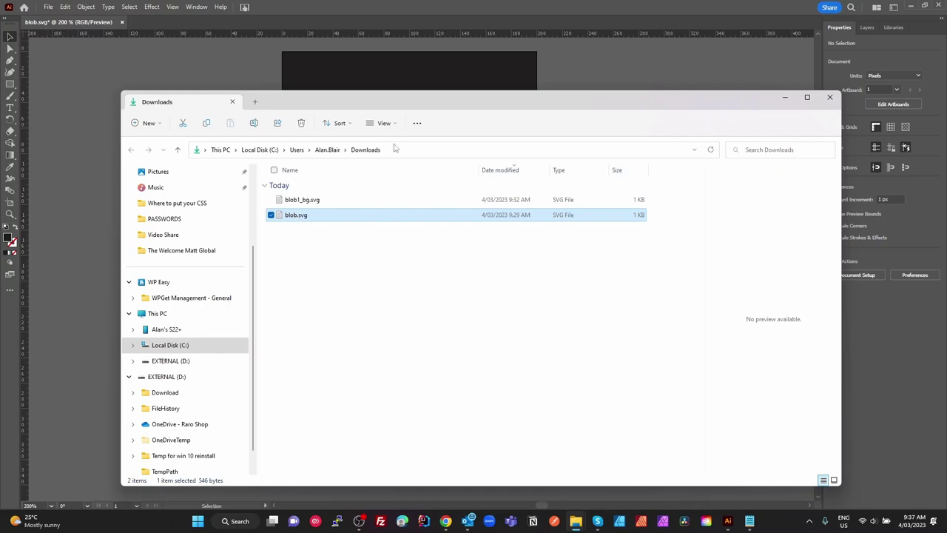
left_click(213, 89)
mouse_move(437, 164)
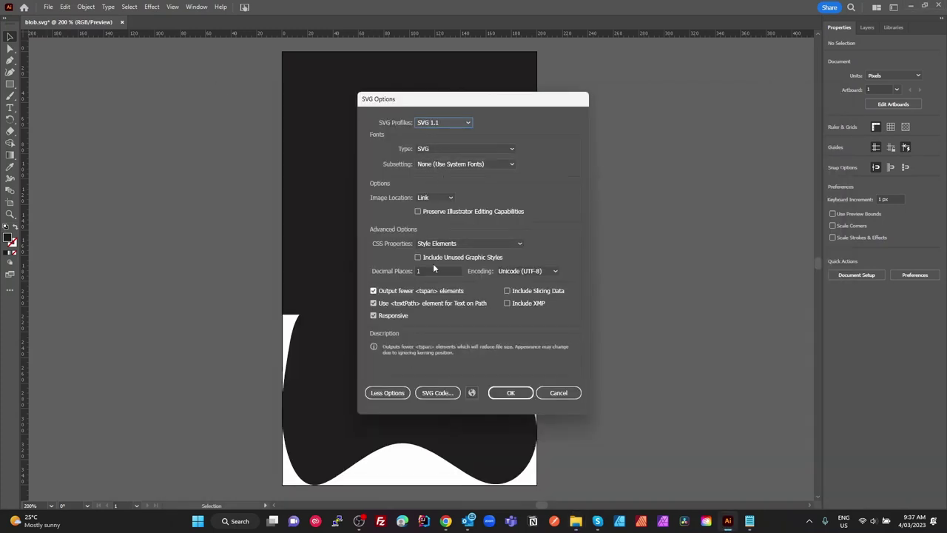
mouse_move(434, 249)
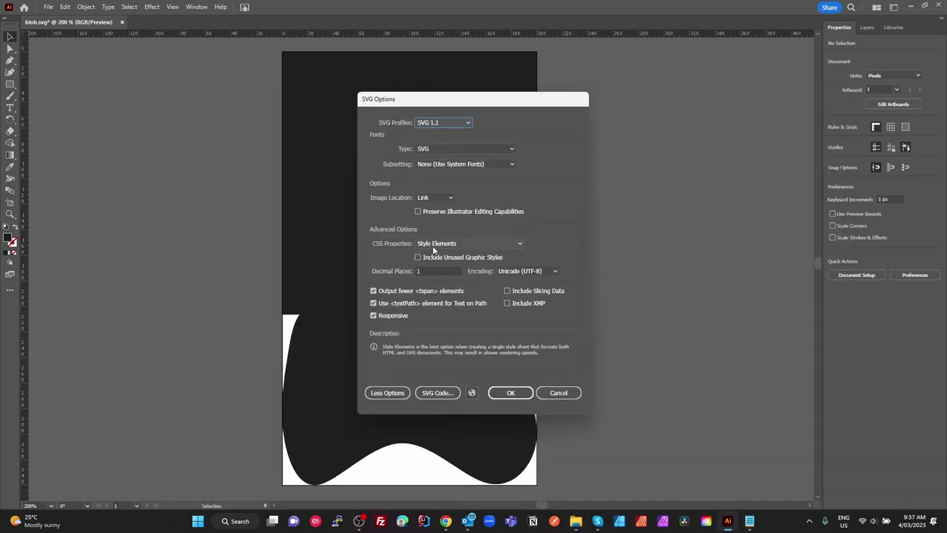
left_click(511, 393)
Select blob1_bg_mask.svg in Downloads and switch back to the Scratch (Builder) Chrome window
mouse_move(576, 523)
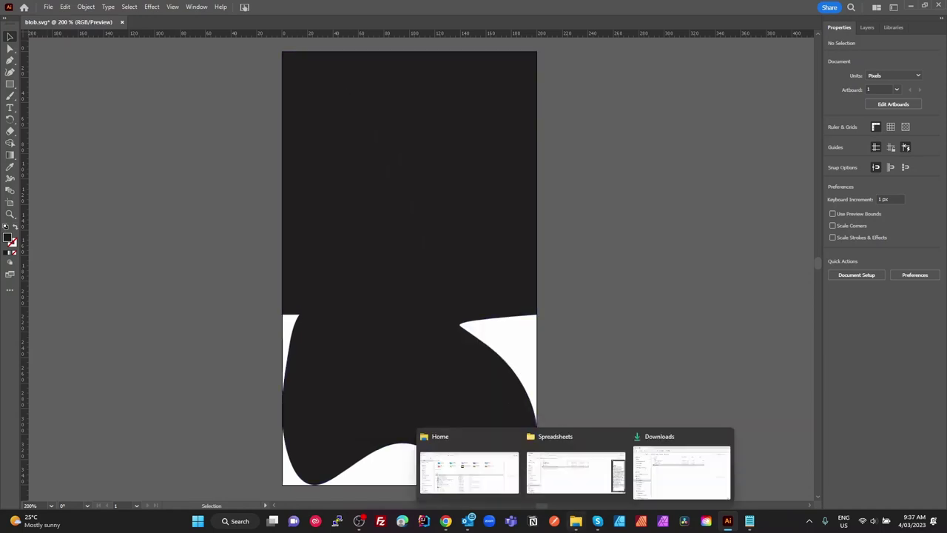
left_click(681, 466)
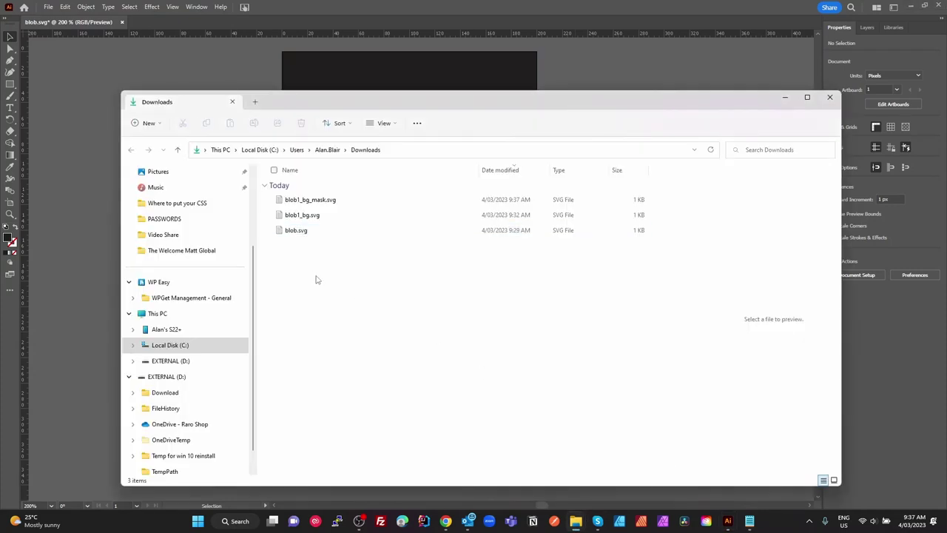
left_click(304, 219)
left_click(309, 203)
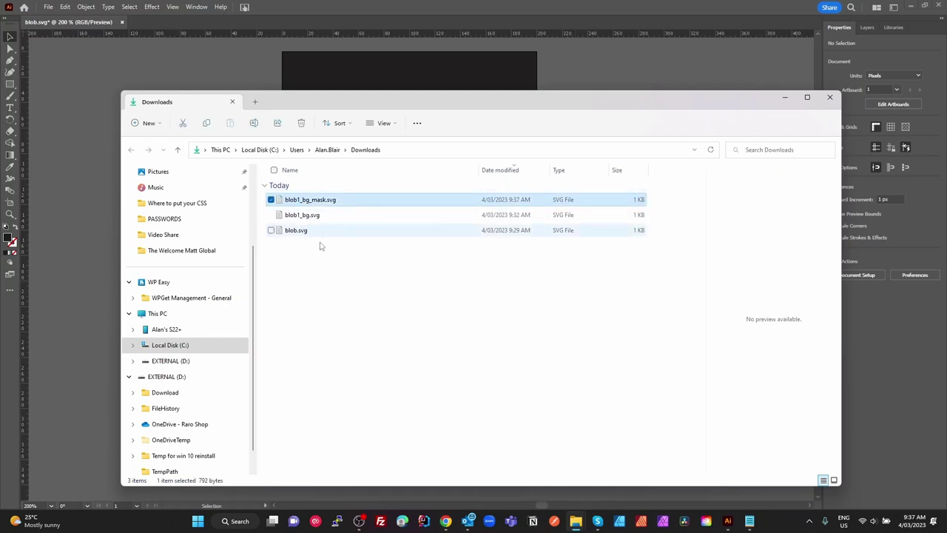
key("alt+Tab")
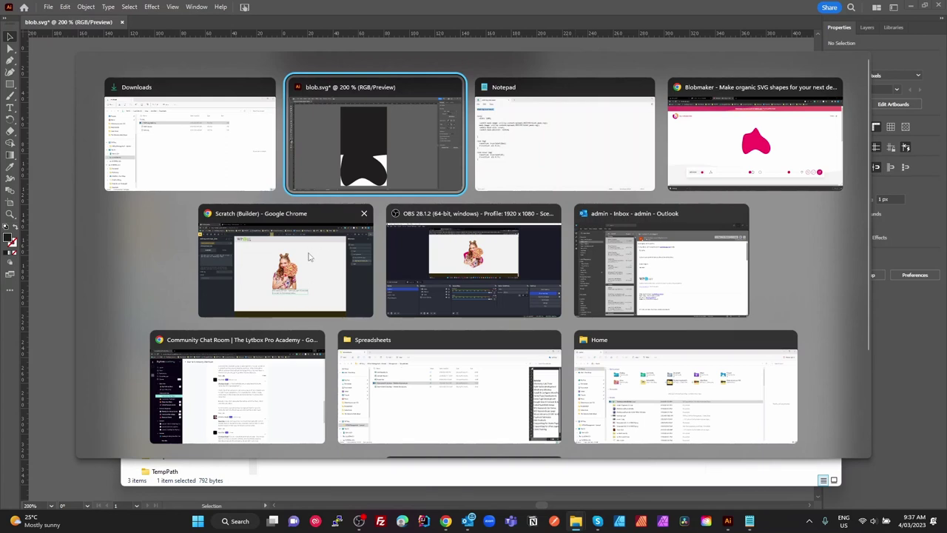
left_click(338, 282)
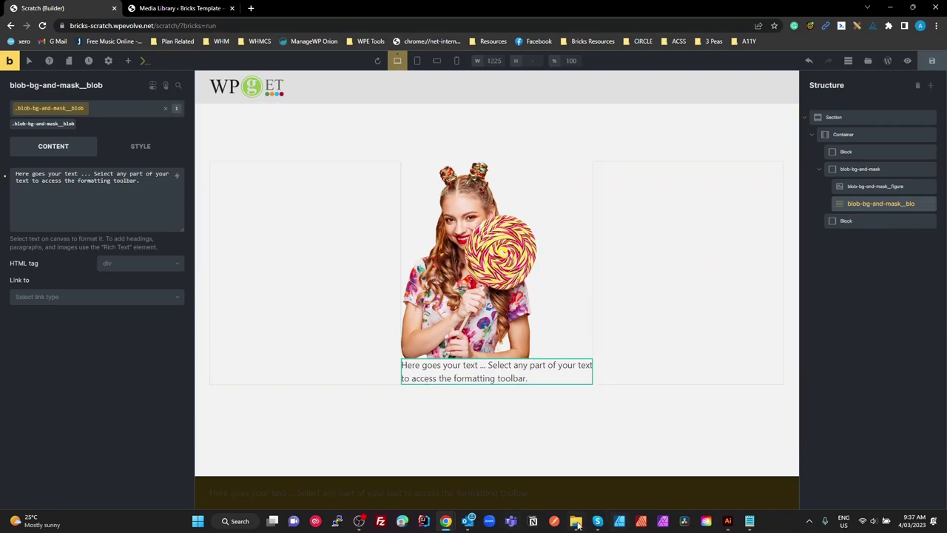
Open blob1_bg.svg from Downloads in Notepad
mouse_move(576, 521)
left_click(668, 459)
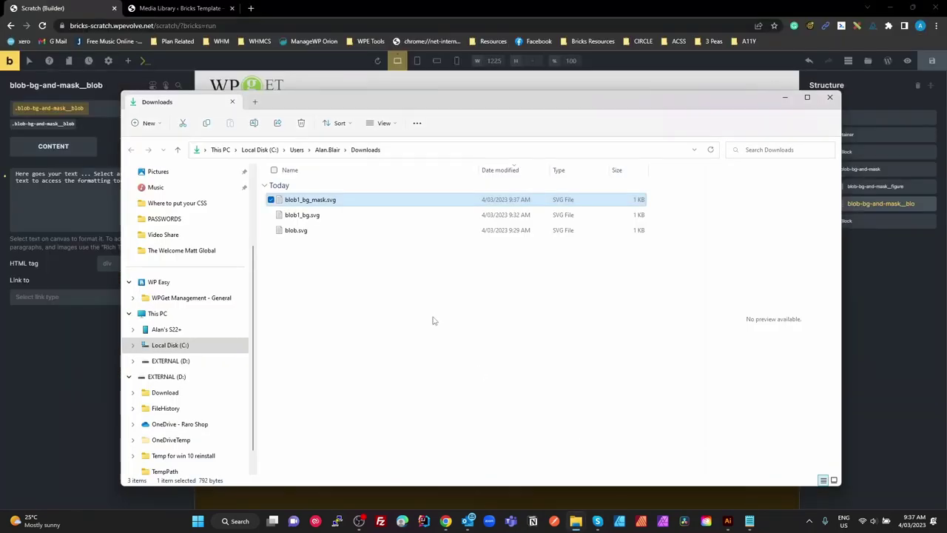
left_click(301, 214)
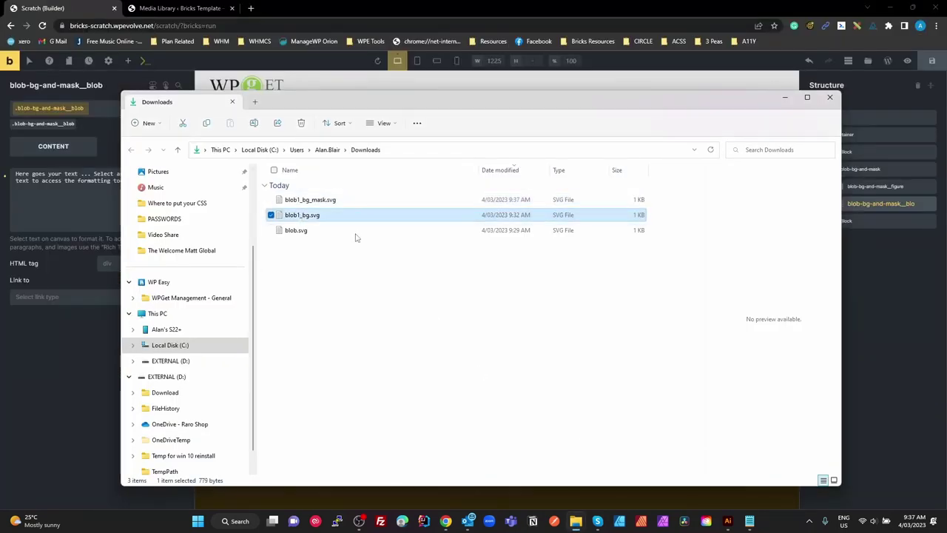
right_click(293, 216)
mouse_move(359, 265)
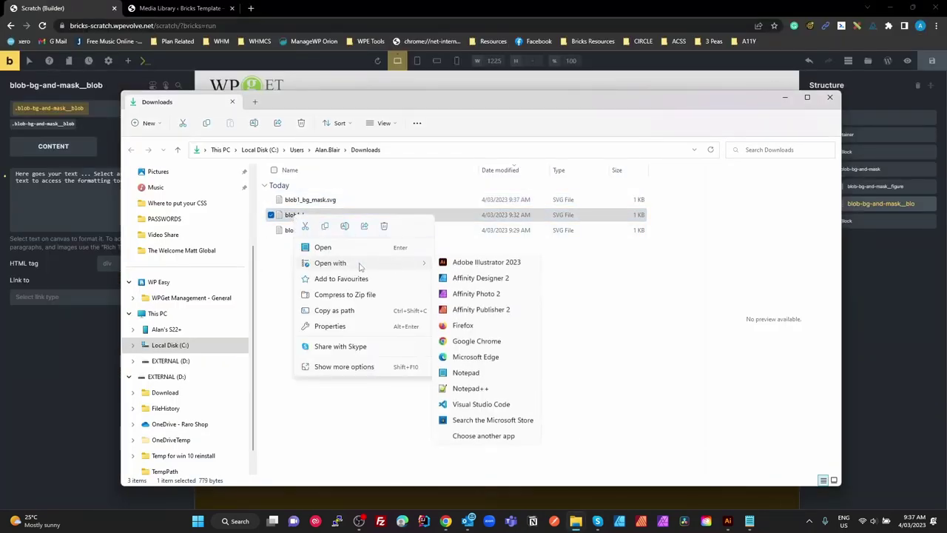
left_click(485, 376)
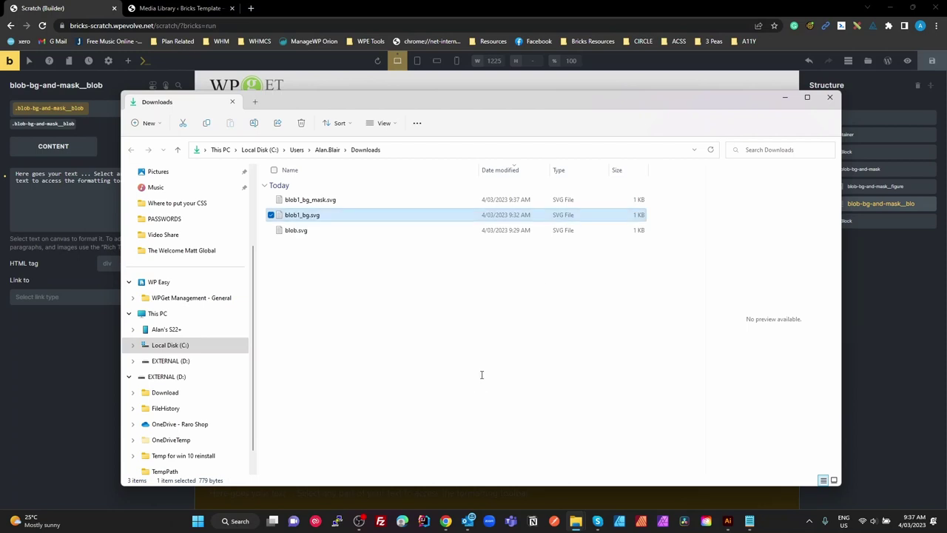
Copy all of its SVG code, close the Notepad tab and return to the Bricks builder
key("ctrl+a")
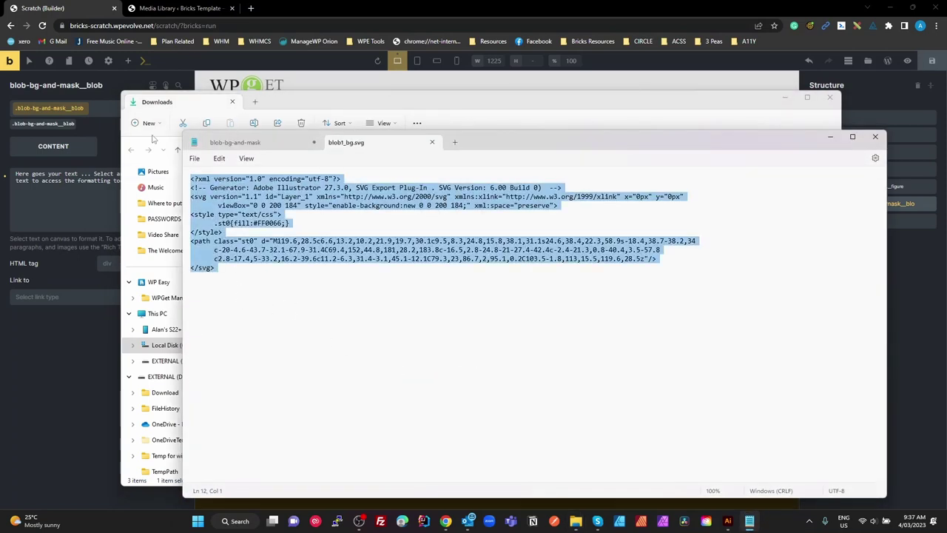
left_click(432, 142)
left_click(830, 136)
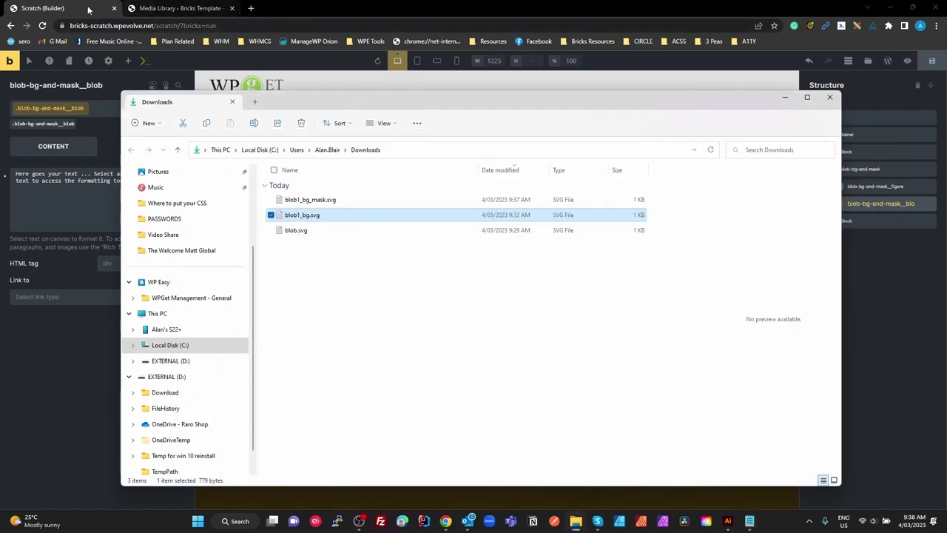
left_click(249, 14)
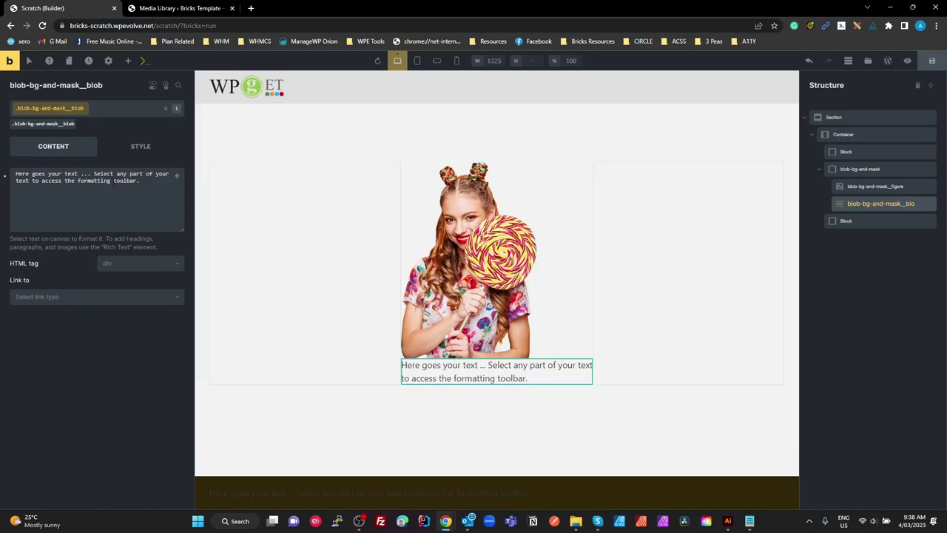
Paste the blob1_bg.svg code over the blob element's placeholder text, then select blob-bg-and-mask
triple_click(146, 186)
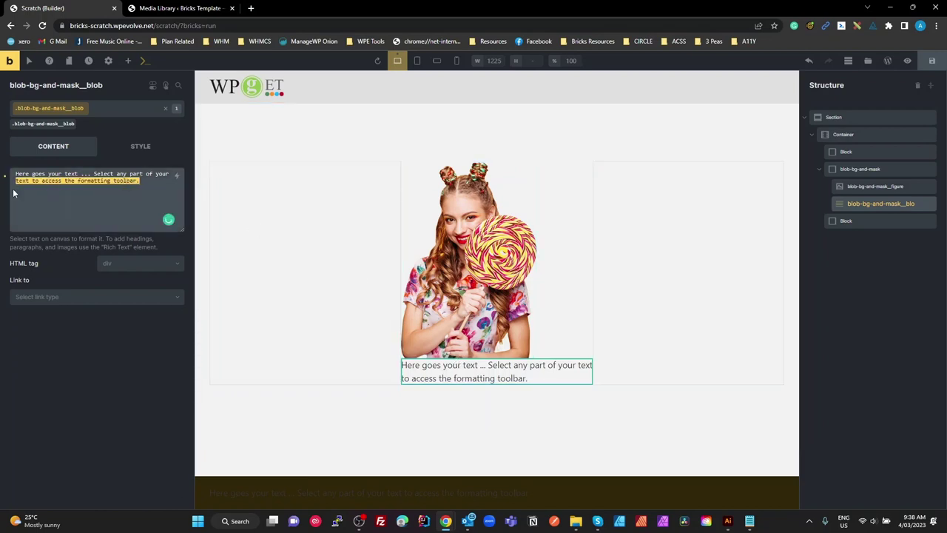
left_click(150, 182)
left_click_drag(150, 182, 1, 172)
key("ctrl+v")
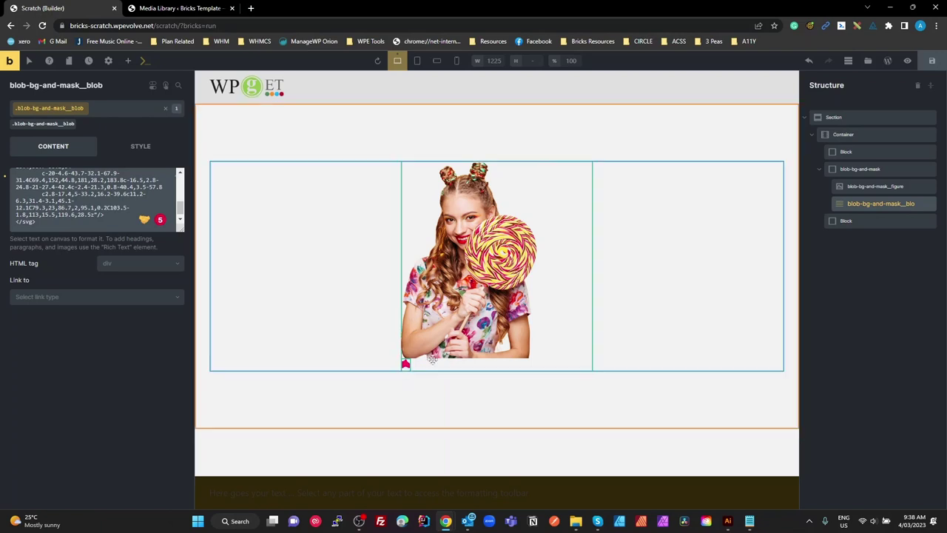
left_click(858, 169)
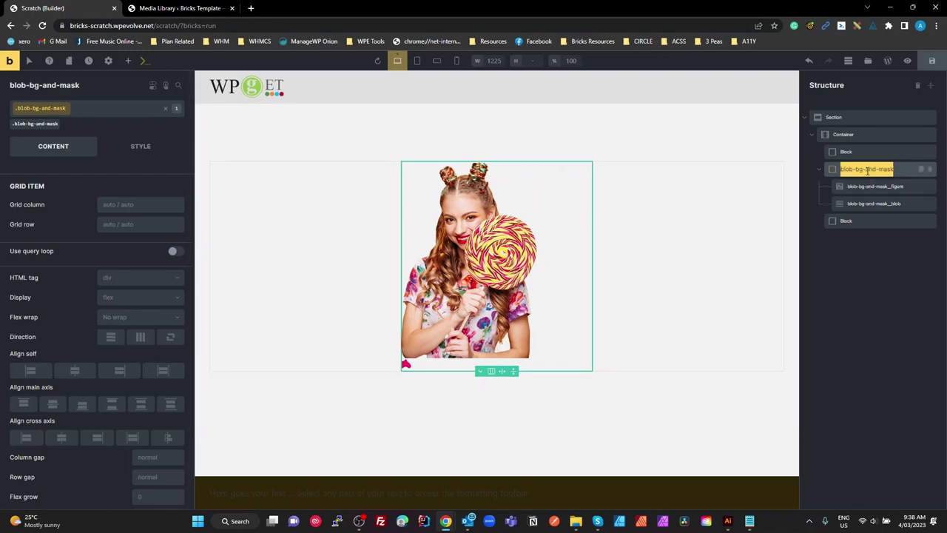
Add root{position: relative; isolation: isolate;} to blob-bg-and-mask's custom CSS
left_click(141, 147)
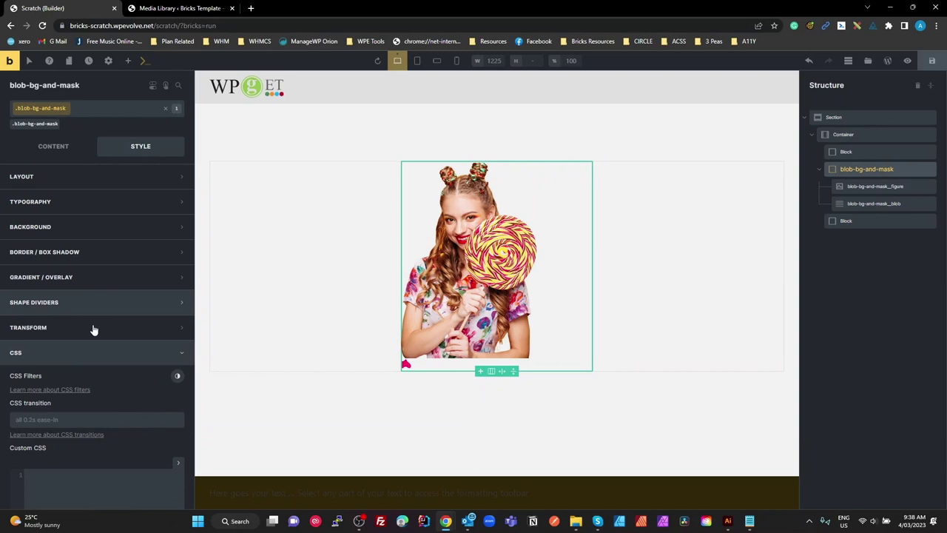
left_click(66, 491)
type("r")
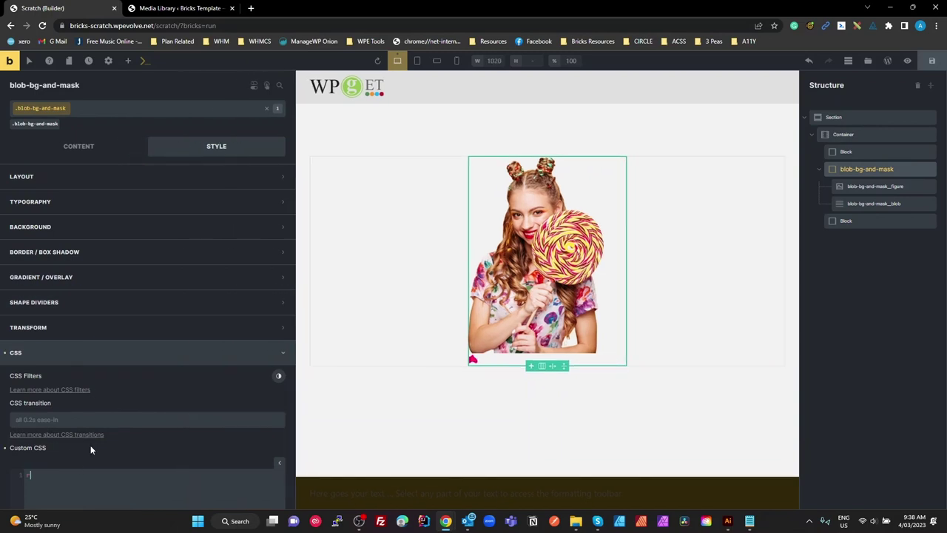
type("oot{")
key("Return")
key("Return")
type("}")
scroll(96, 437, "down", 2)
left_click(51, 386)
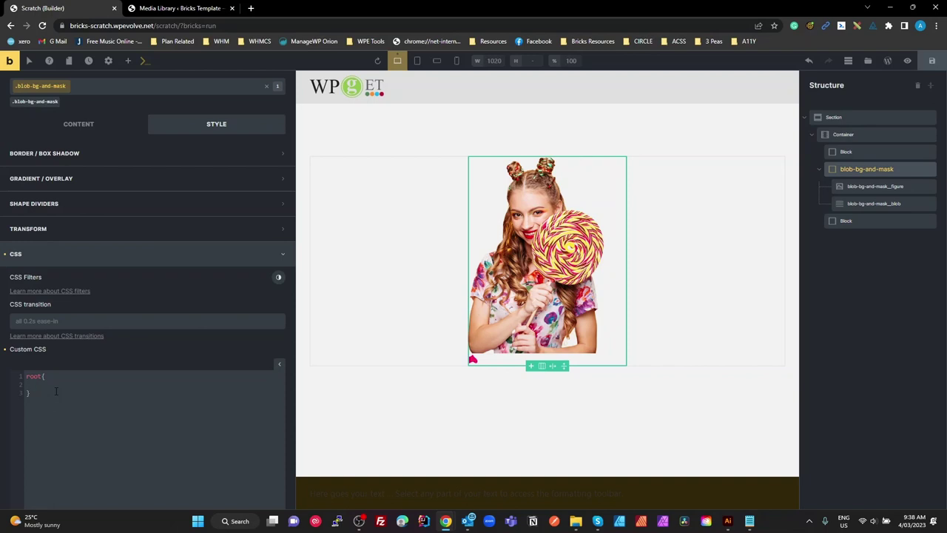
type("position")
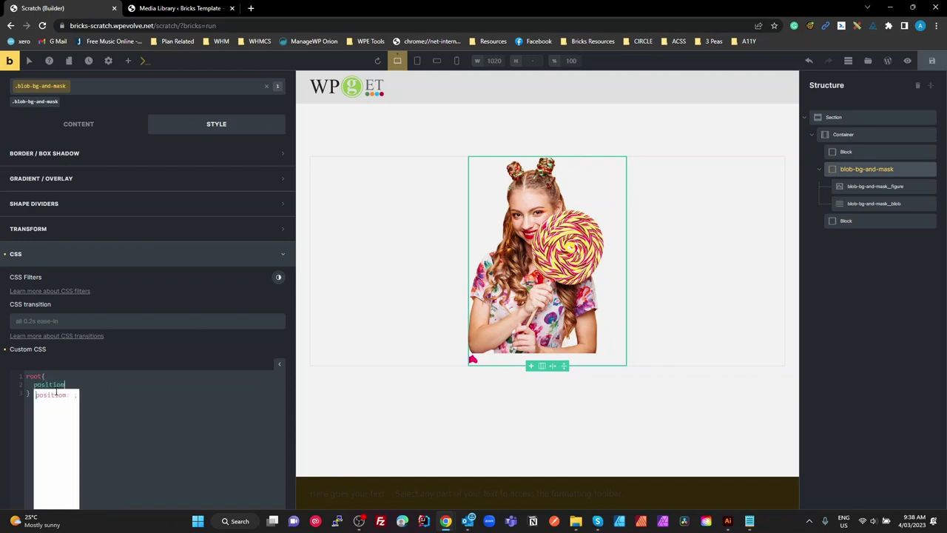
key("BackSpace")
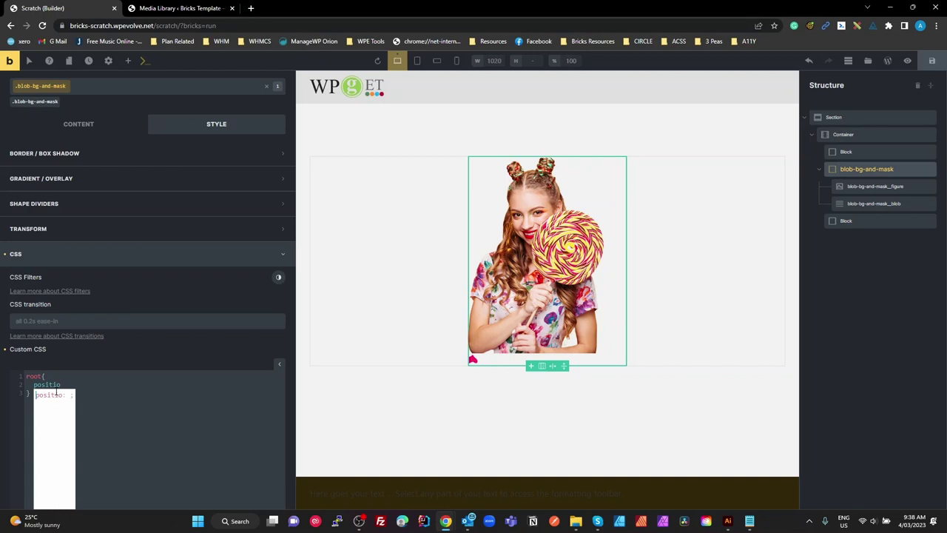
type("n: rela")
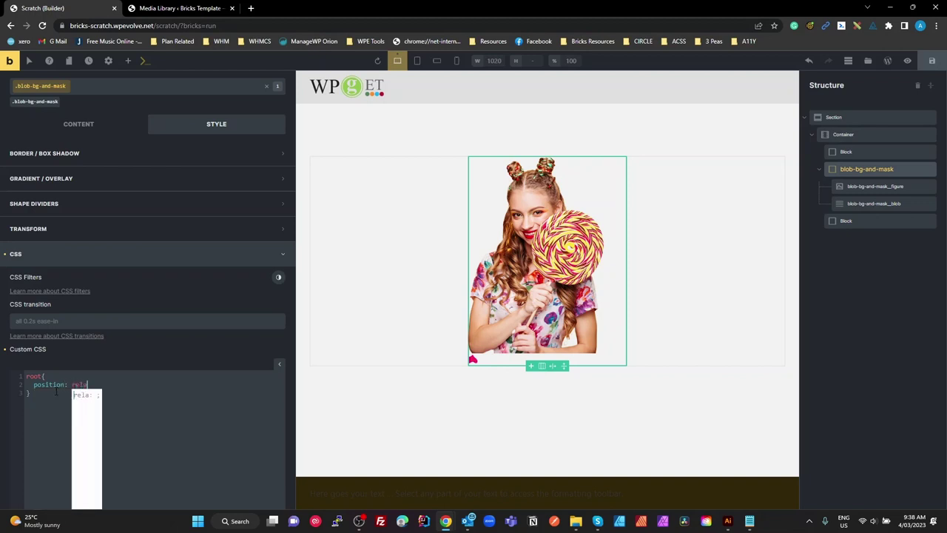
type("tive;")
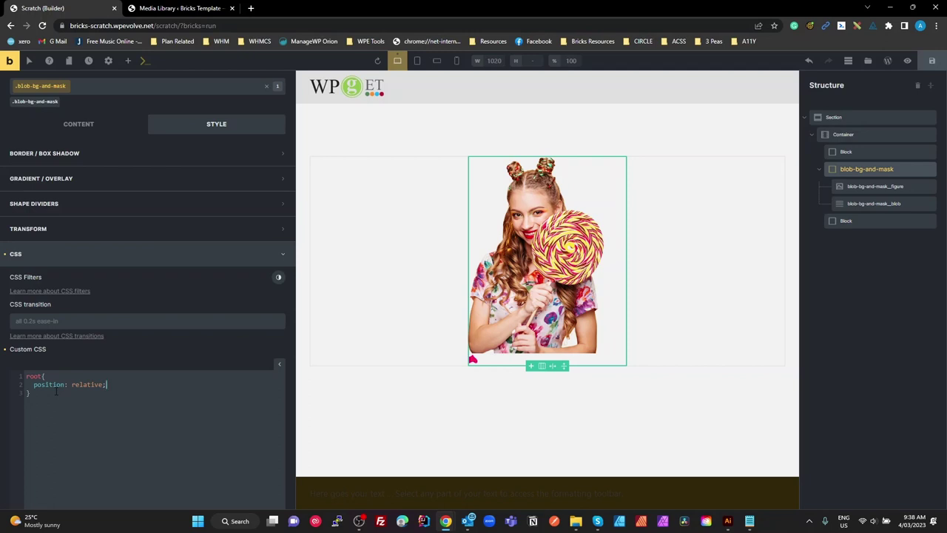
key("Return")
type("isolation: isolate")
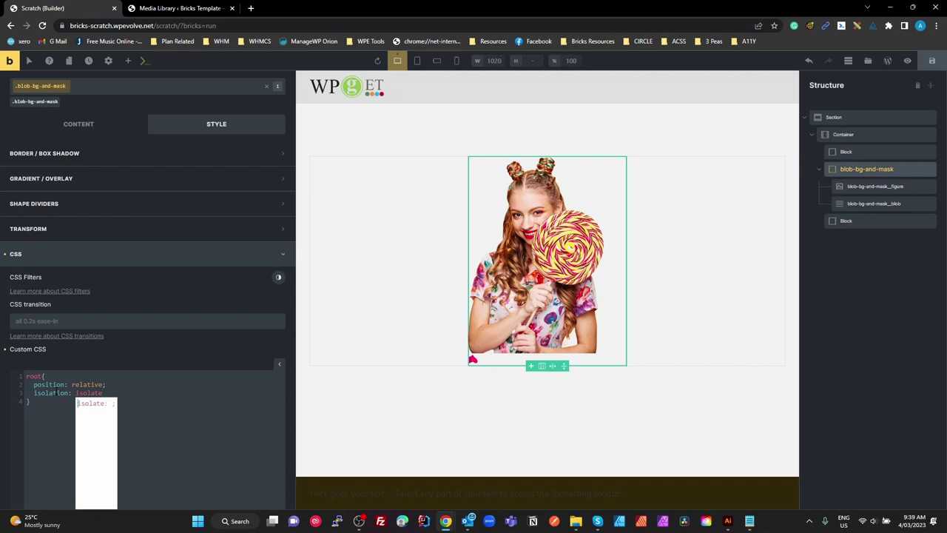
key("Escape")
type(";")
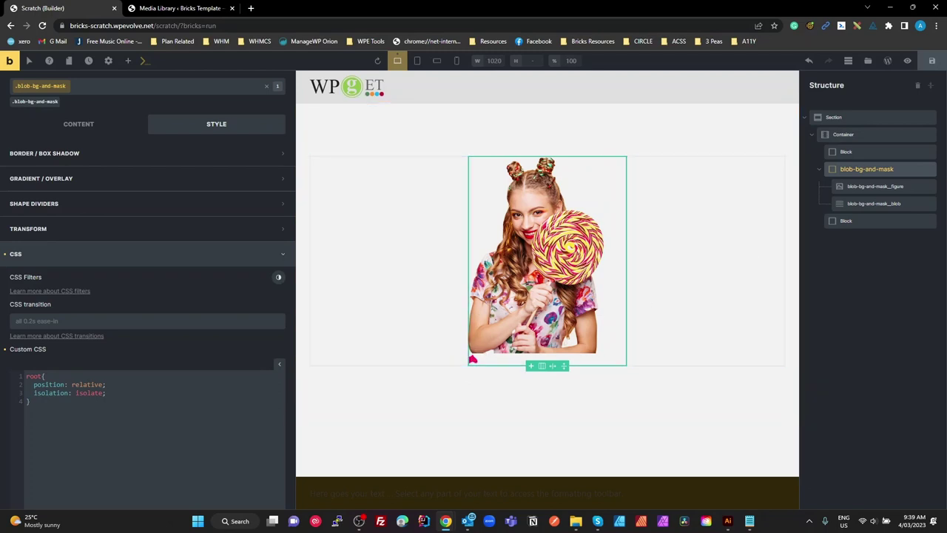
Copy the blob element's class name and start a .blob-bg-and-mask__blob rule with it
double_click(872, 204)
key("ctrl+c")
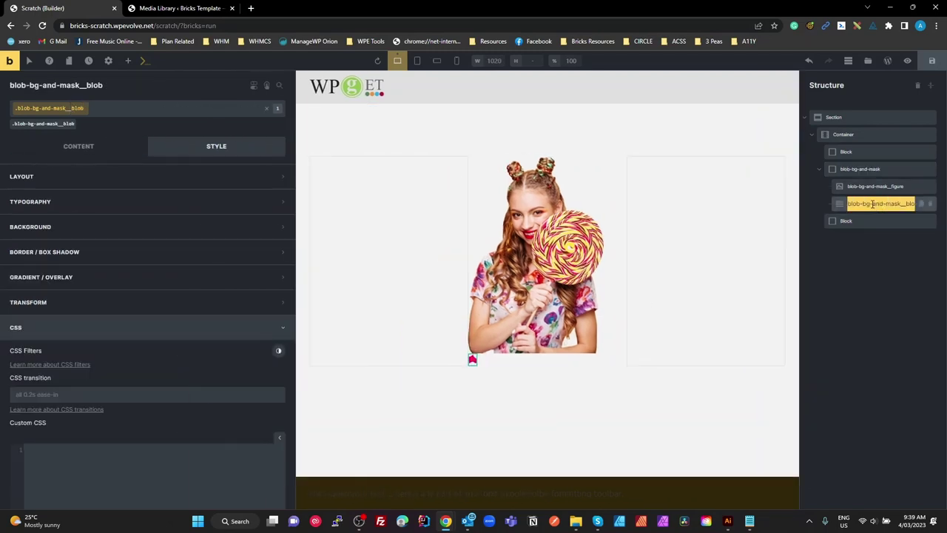
left_click(864, 169)
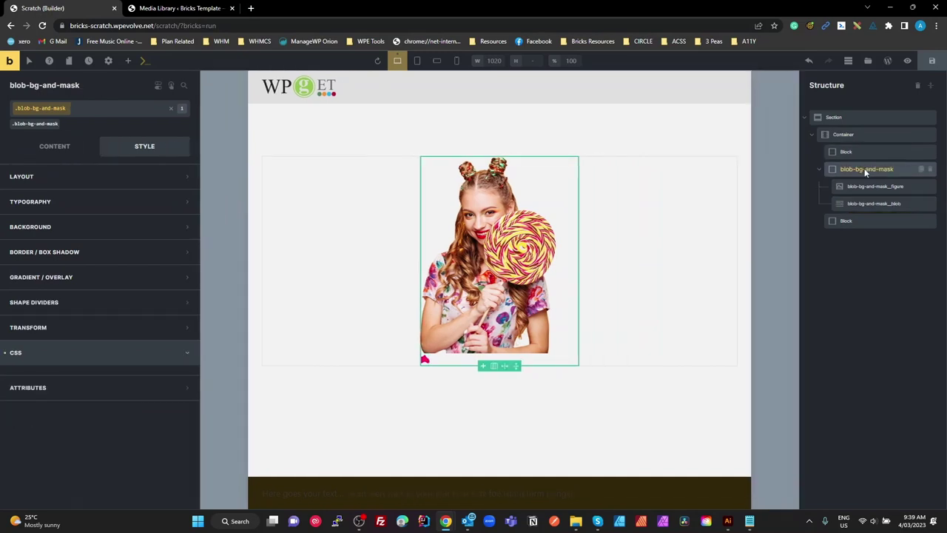
scroll(225, 372, "down", 2)
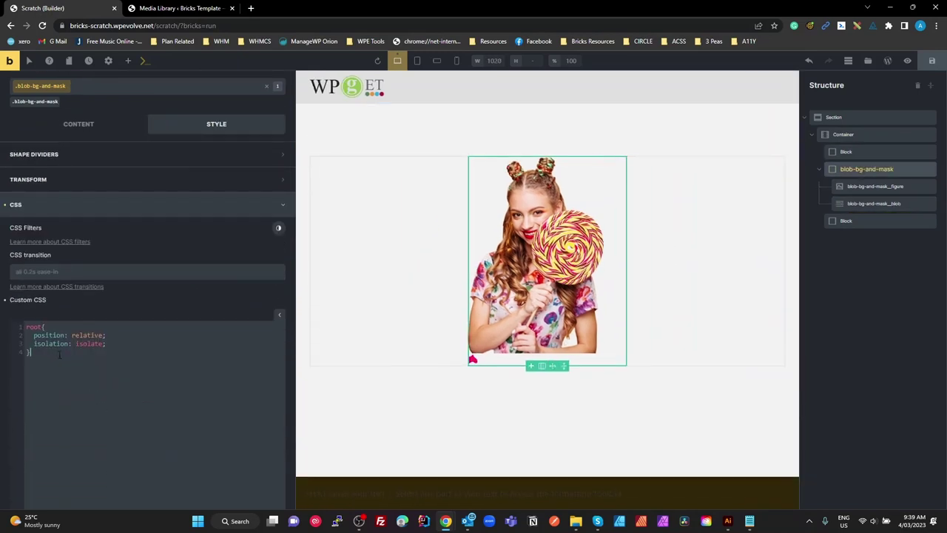
key("ctrl+v")
left_click(28, 369)
type(".")
Fill the .blob-bg-and-mask__blob rule with position: absolute, bottom: 0, width: 100%, z-index: -1
left_click(131, 368)
type("{")
key("Return")
type("}po")
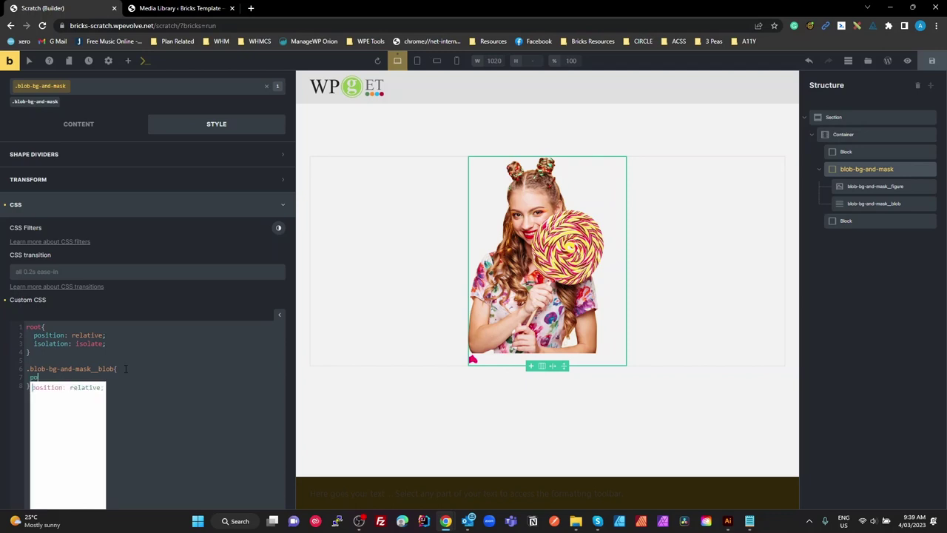
type("sition: ")
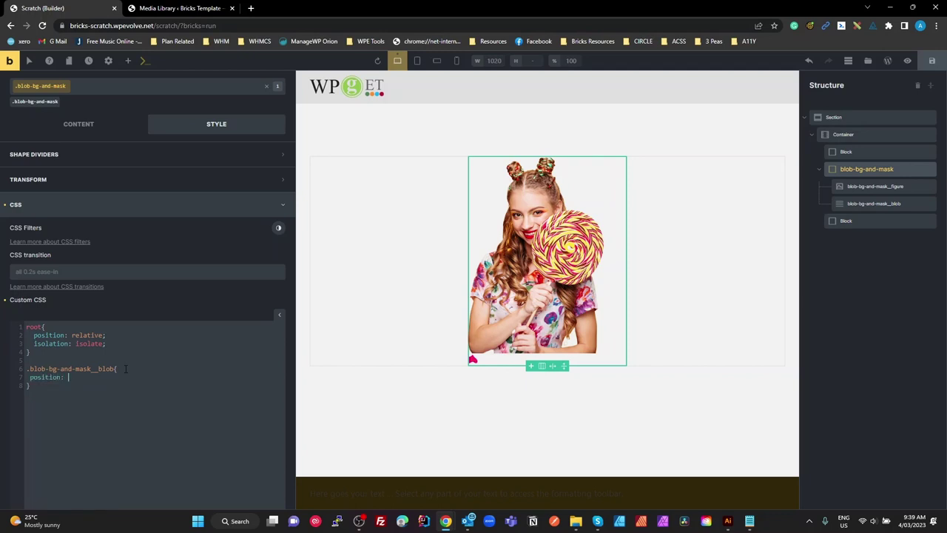
type("absolut")
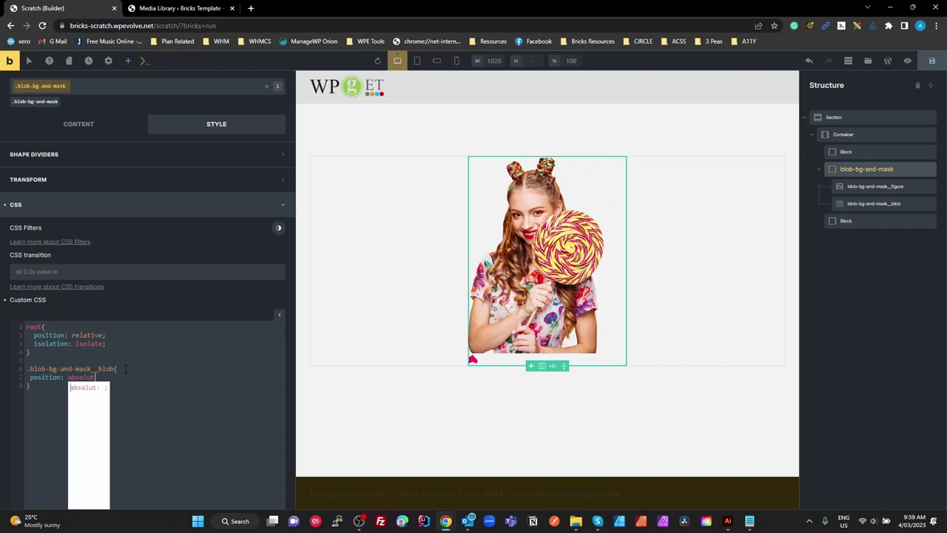
type("e;")
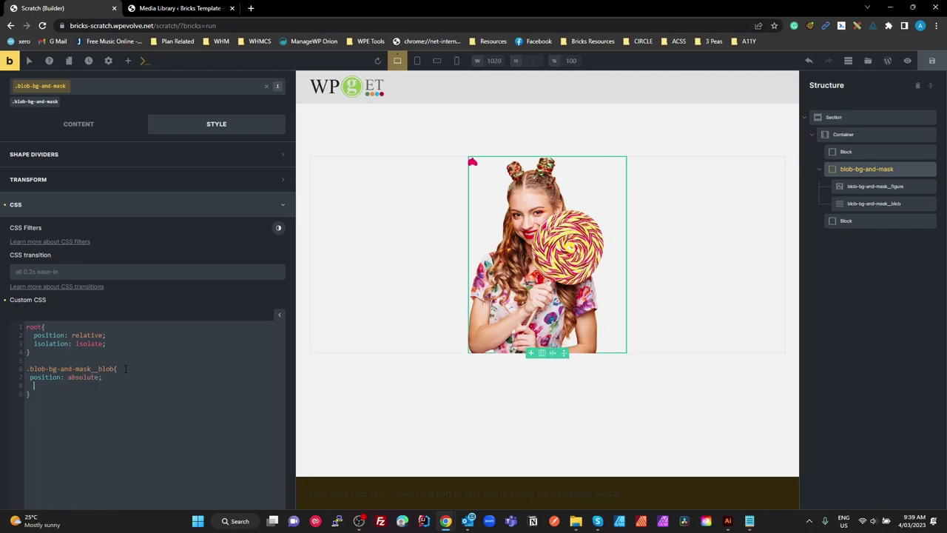
type("b")
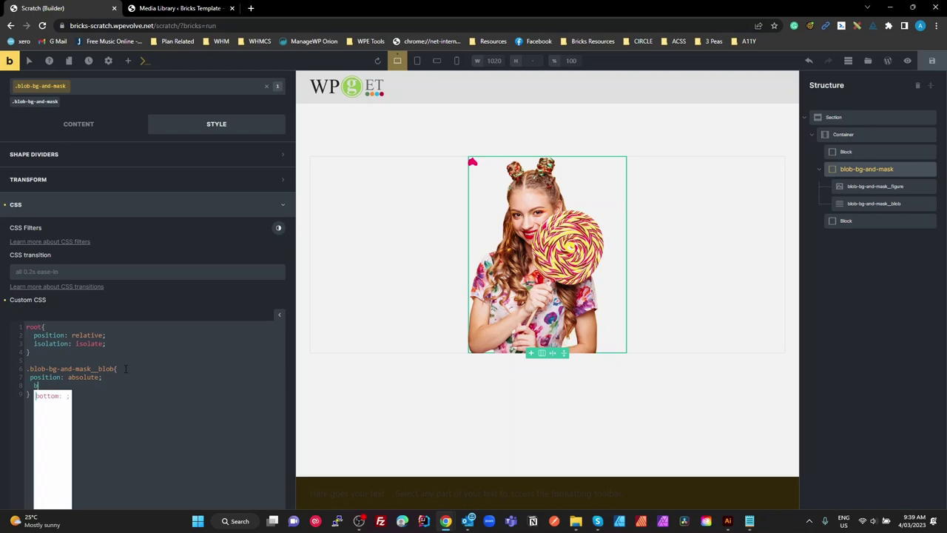
type("ottom: 0;")
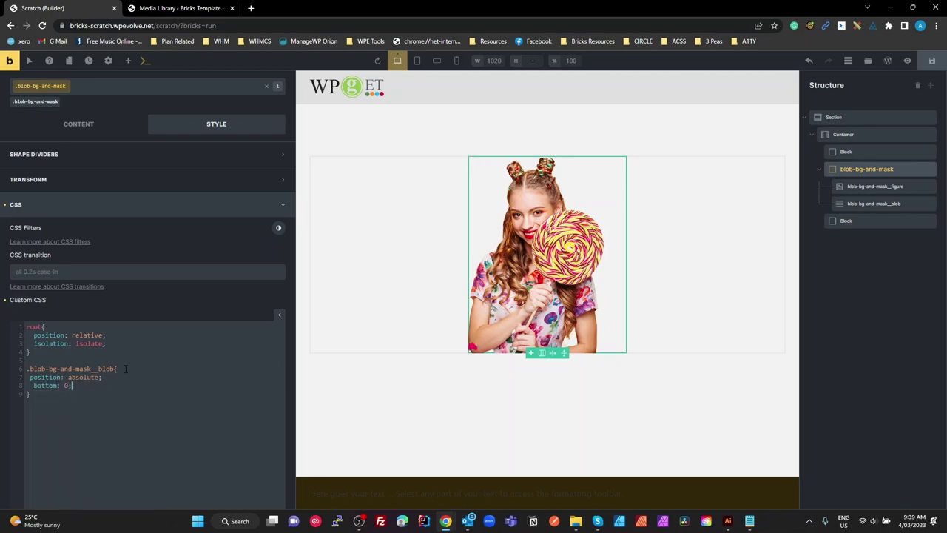
key("Return")
type("width")
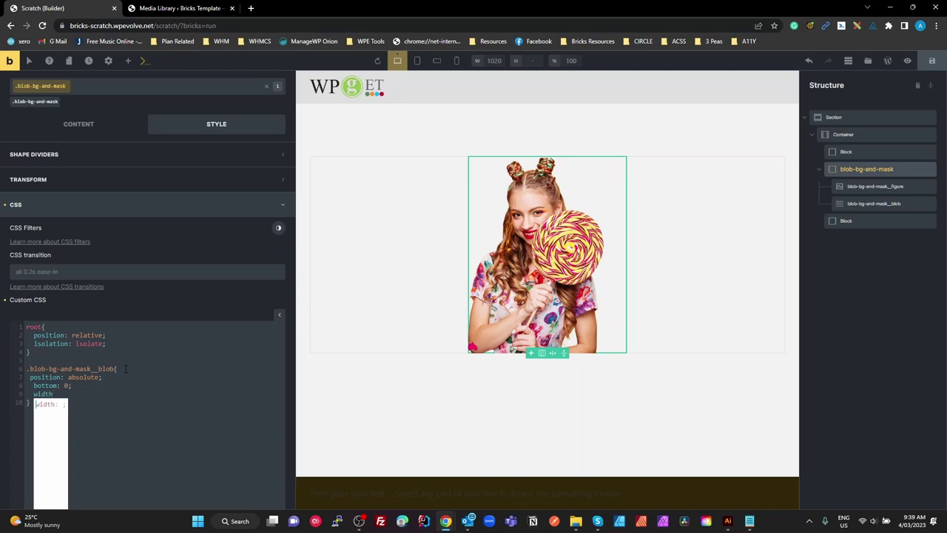
type(": 100%")
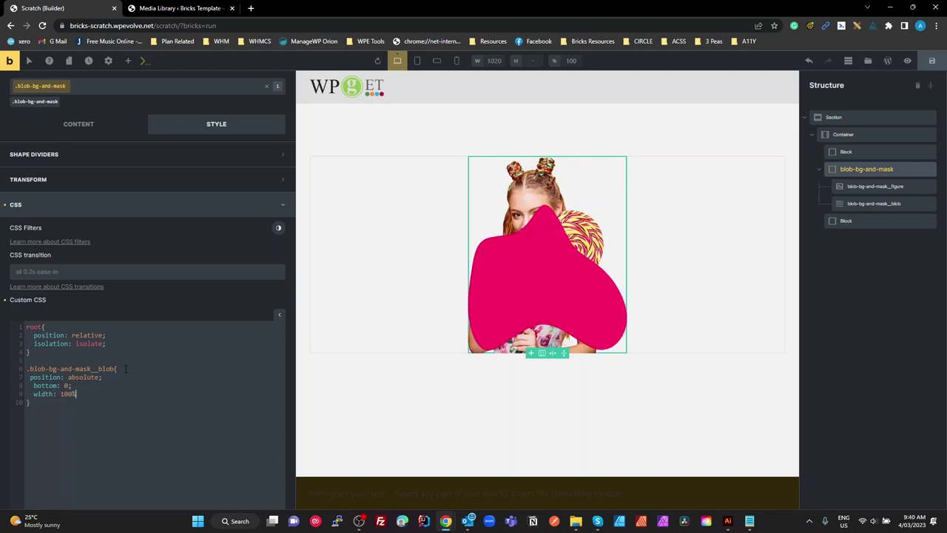
type(";")
key("Return")
type("z")
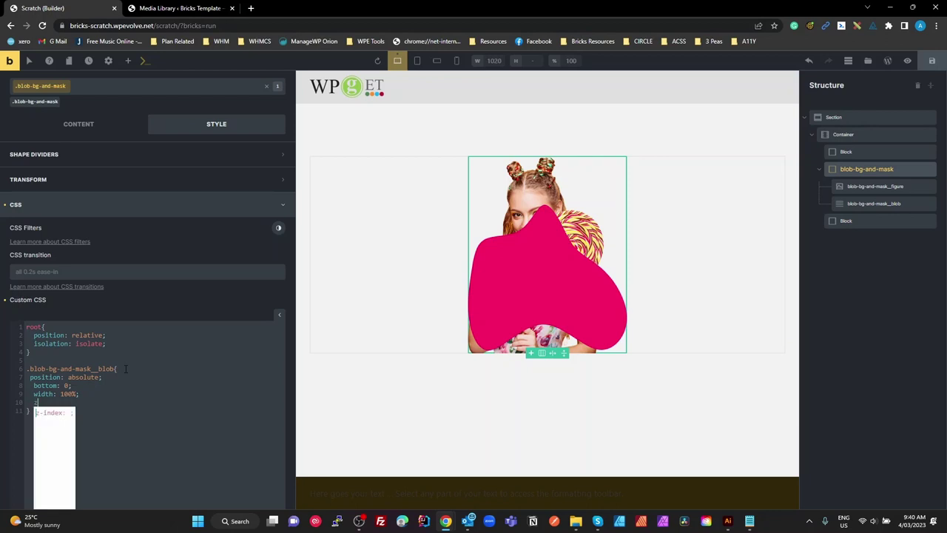
type("-index: -1")
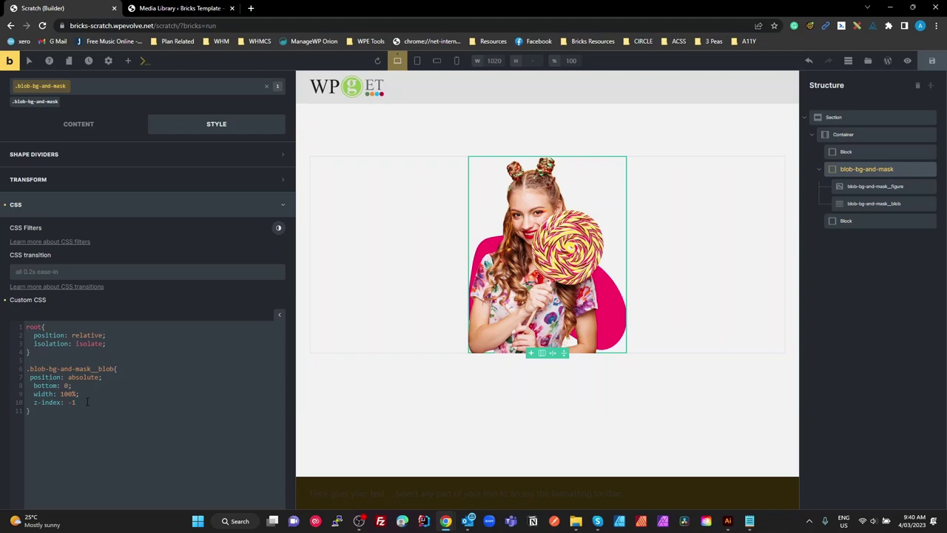
type(";")
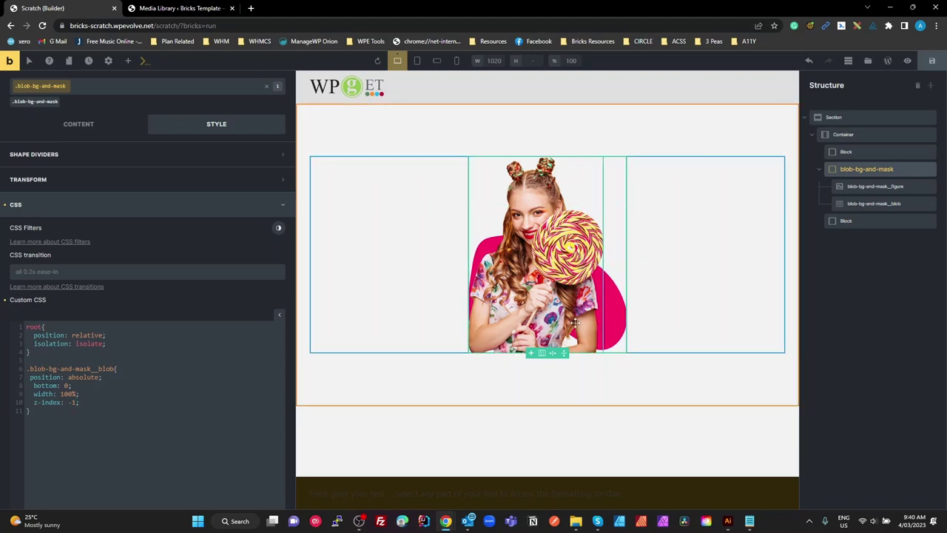
Add a .blob-bg-and-mask__figure rule setting width: 100%
double_click(876, 186)
key("ctrl+c")
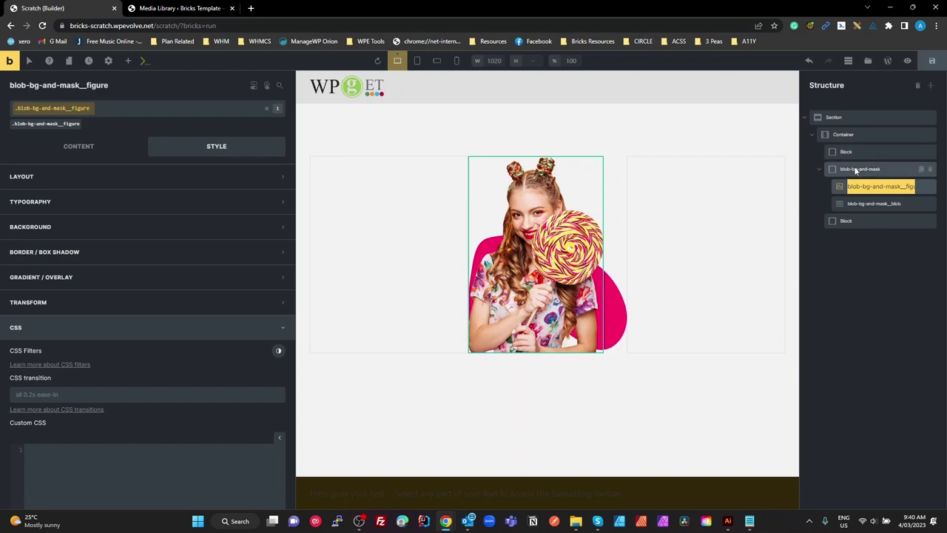
left_click(862, 169)
scroll(148, 333, "down", 2)
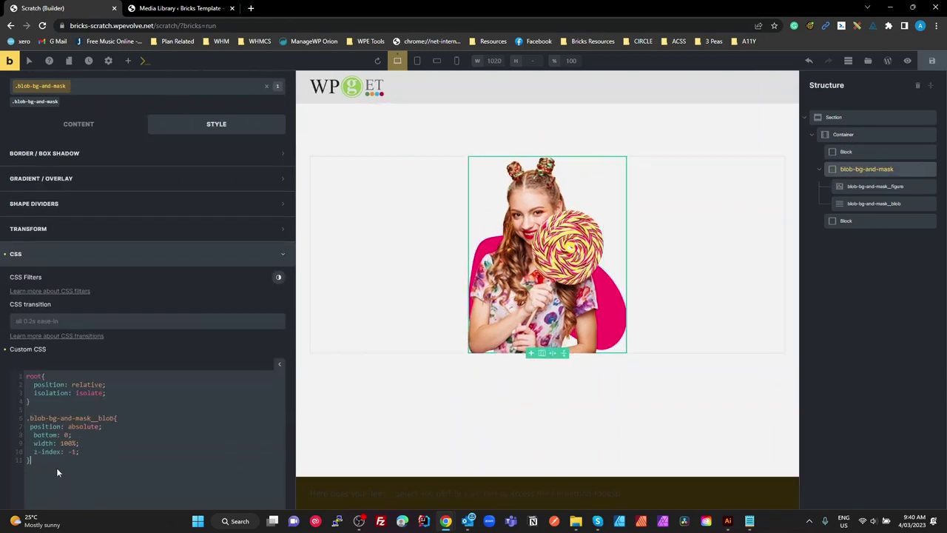
key("Return")
key("Return")
type(".")
key("ctrl+v")
type("{")
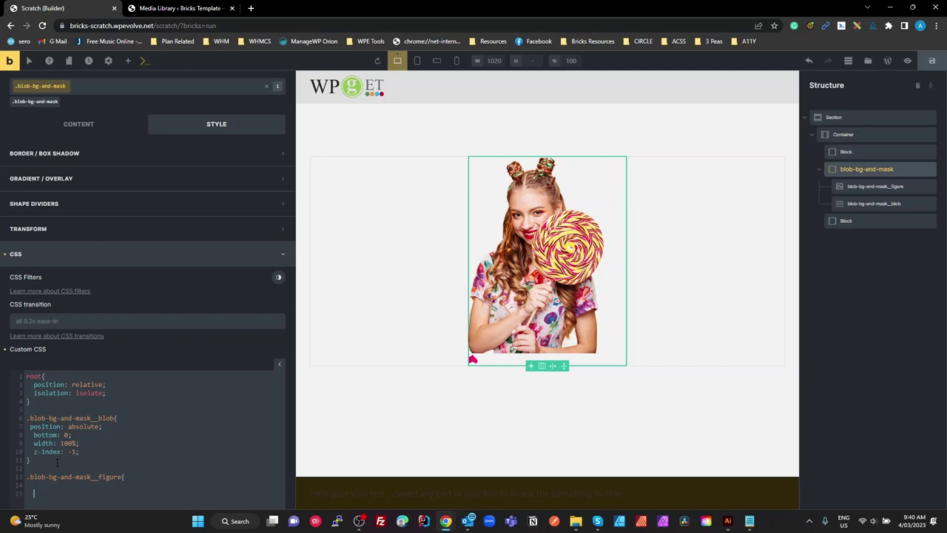
key("Return")
type("}wi")
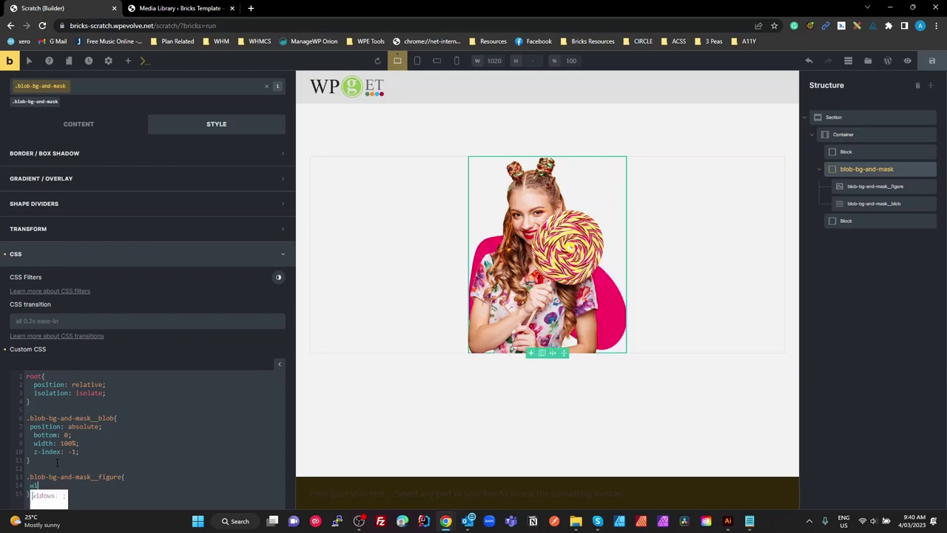
type("dth: 100%;")
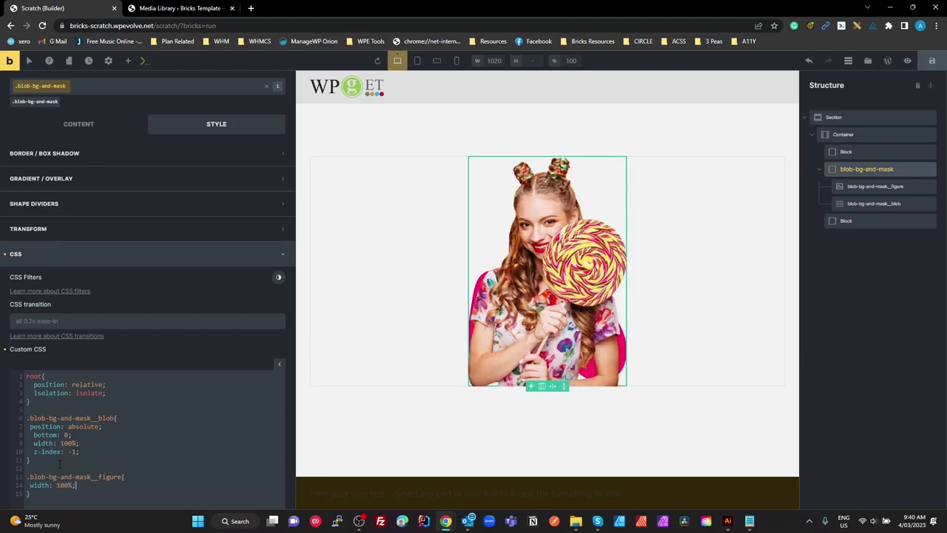
Add a .blob-bg-and-mask__figure img rule, also setting width: 100%
scroll(59, 464, "down", 2)
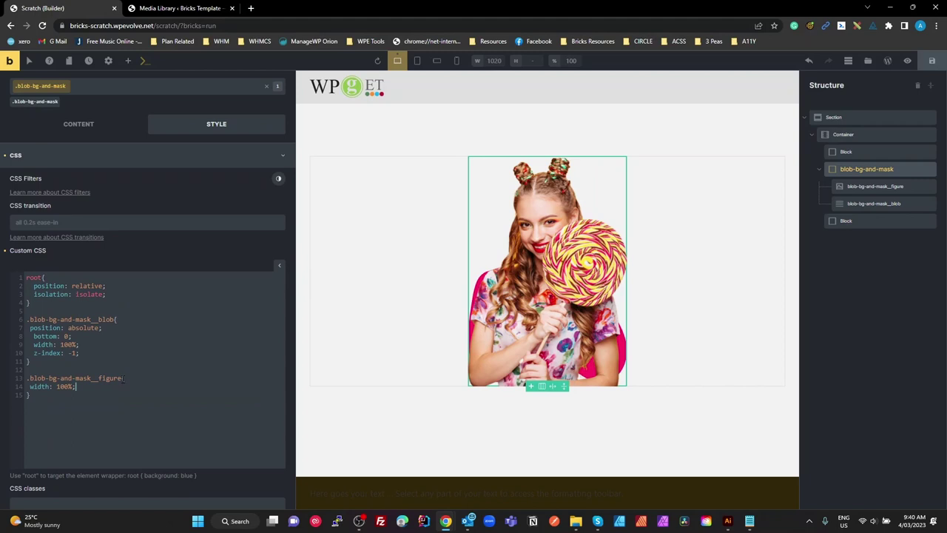
left_click_drag(123, 378, 27, 379)
key("ctrl+c")
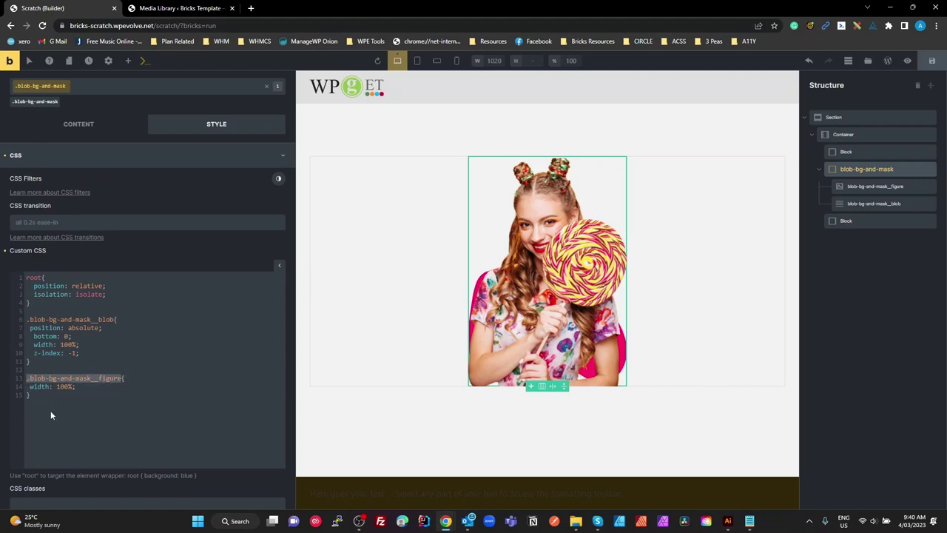
left_click(47, 399)
key("ctrl+v")
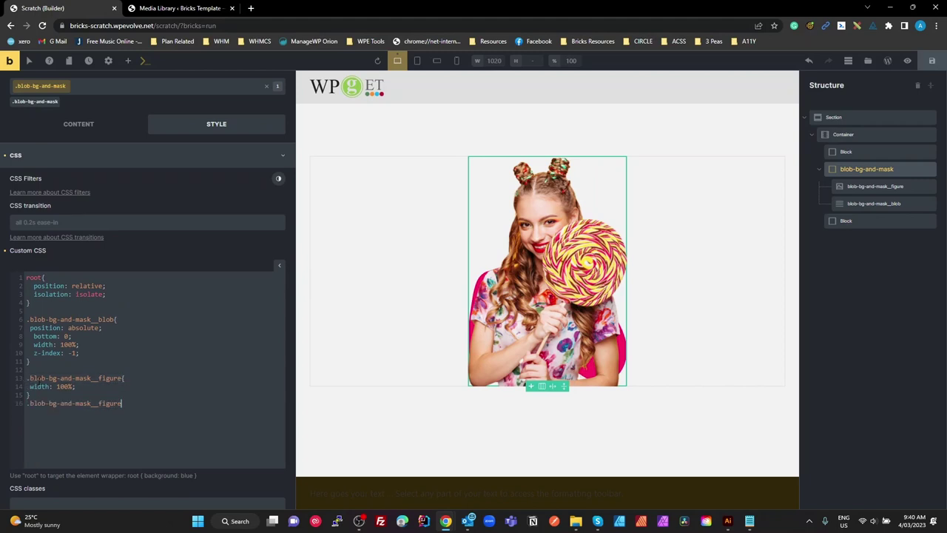
type("img{")
key("Return")
type("}")
left_click_drag(54, 386, 31, 386)
key("ctrl+c")
left_click(30, 411)
key("ctrl+v")
key("Return")
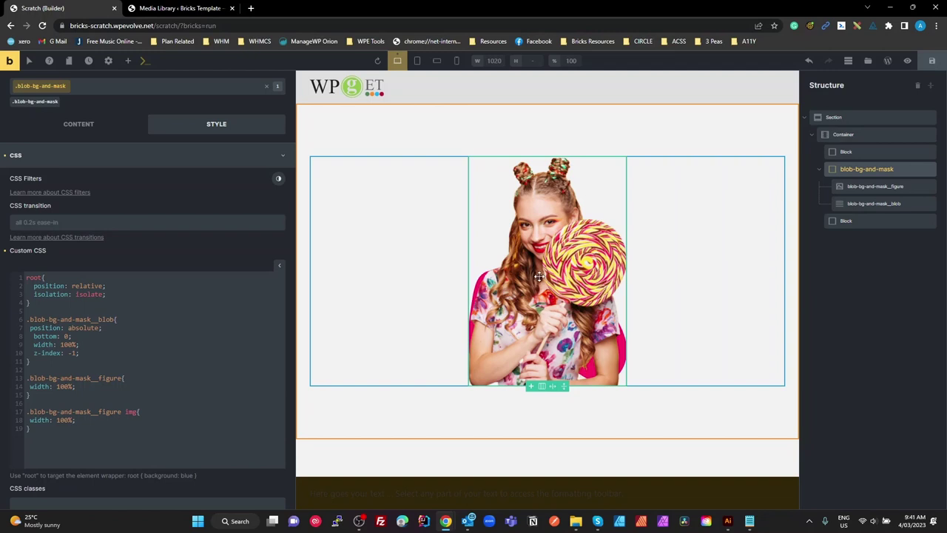
Drag blob1_bg_mask.svg from Downloads into the WordPress Media Library
left_click(211, 7)
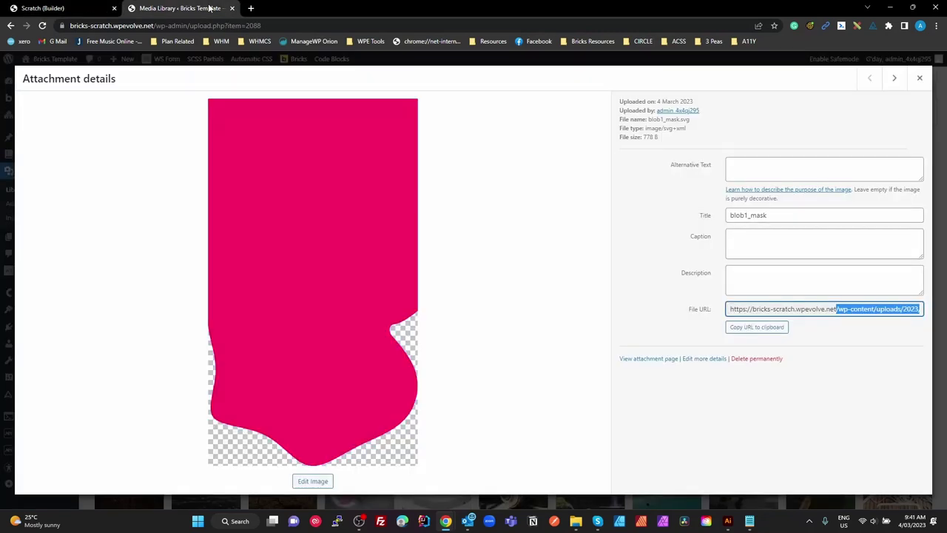
left_click(920, 77)
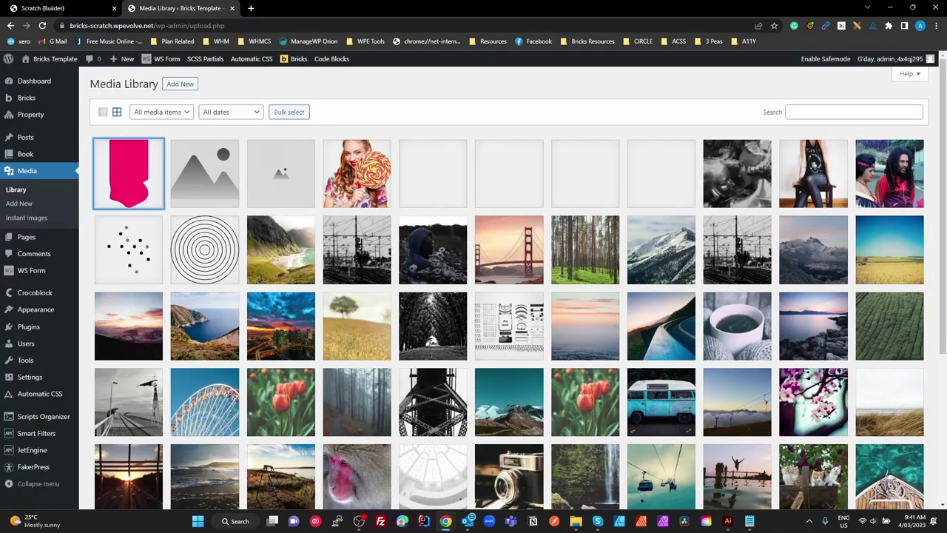
left_click(577, 521)
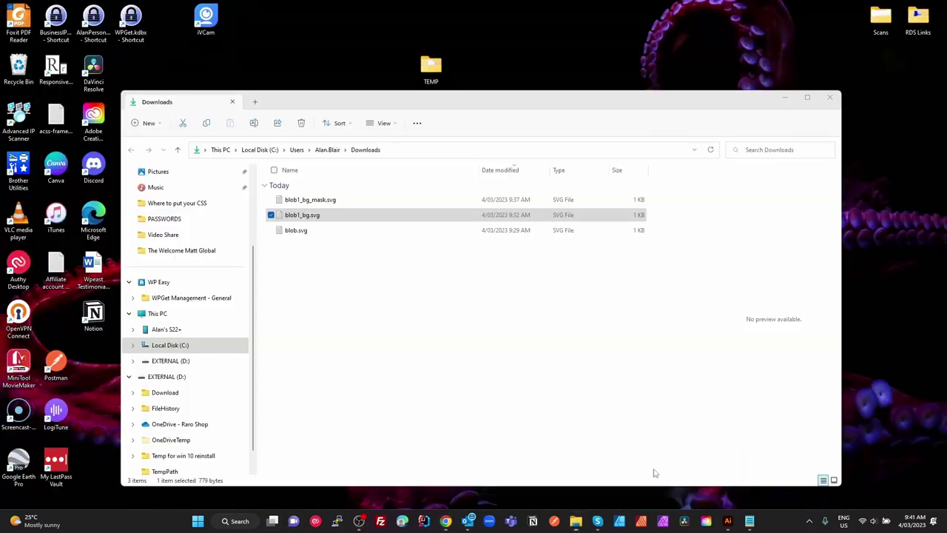
left_click(655, 471)
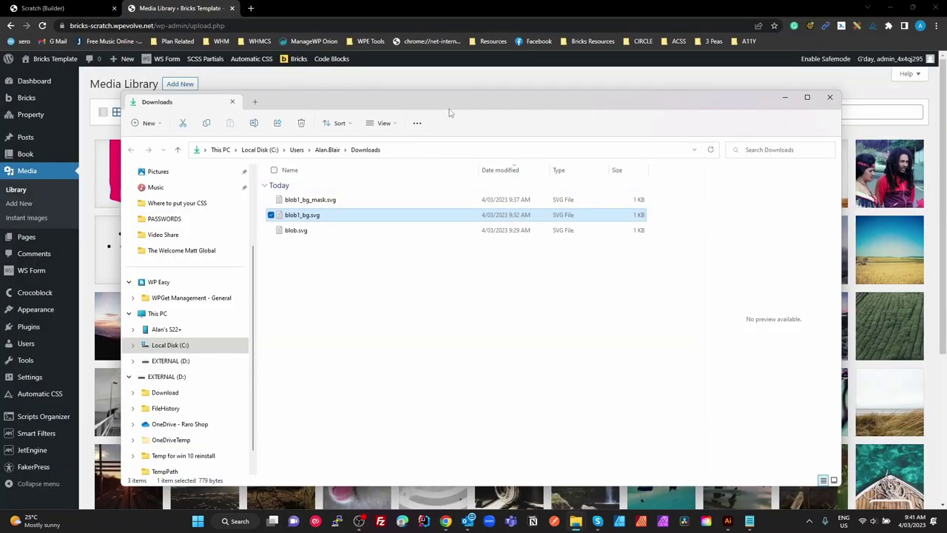
left_click_drag(450, 113, 666, 196)
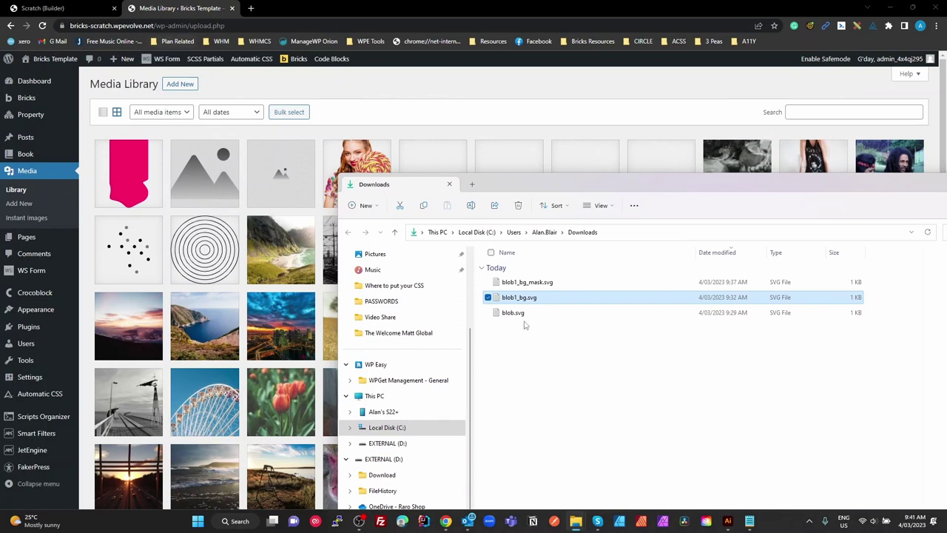
left_click(510, 281)
left_click_drag(510, 282, 196, 164)
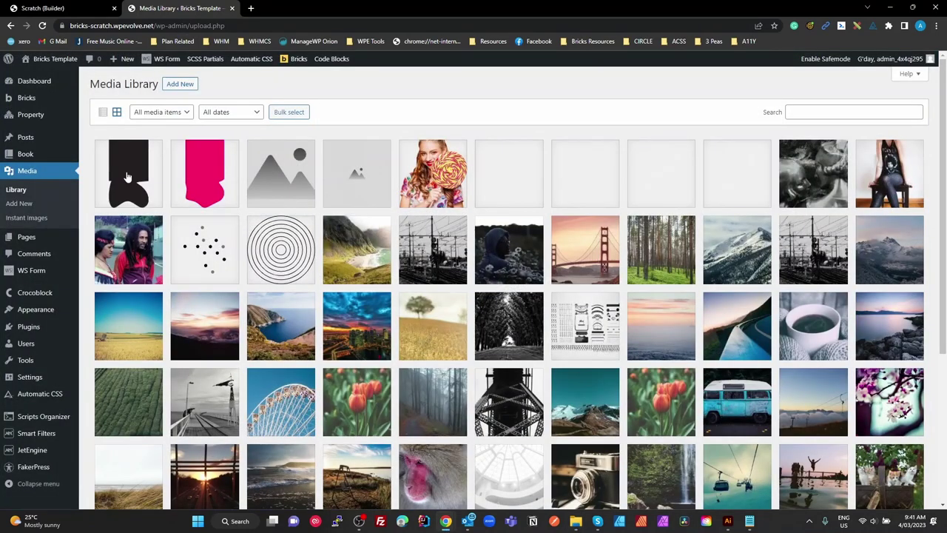
Copy the path portion of the new mask file's File URL
left_click(127, 177)
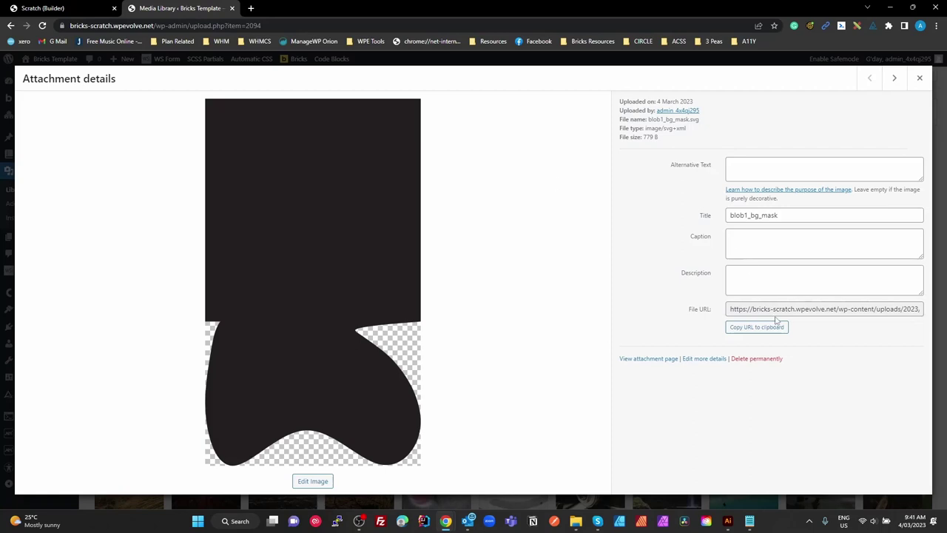
left_click(838, 311)
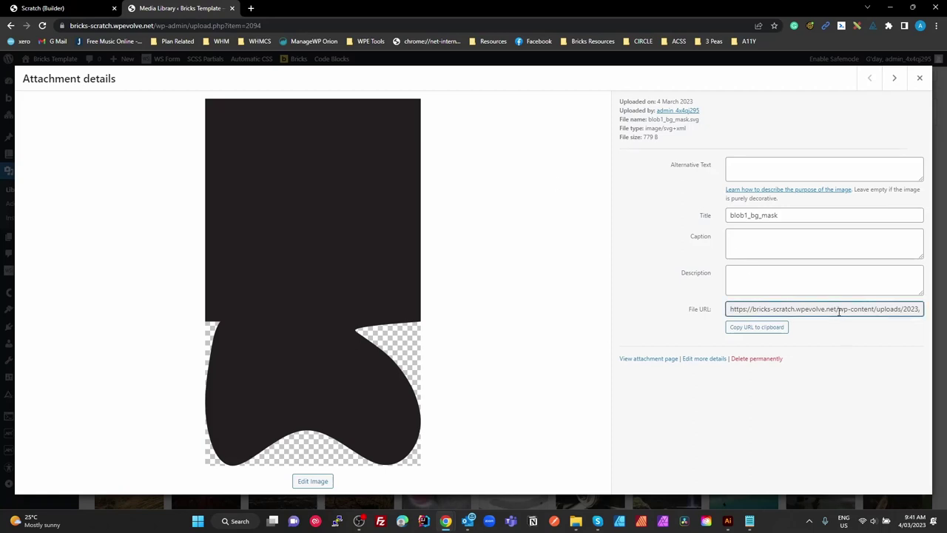
left_click_drag(837, 311, 923, 311)
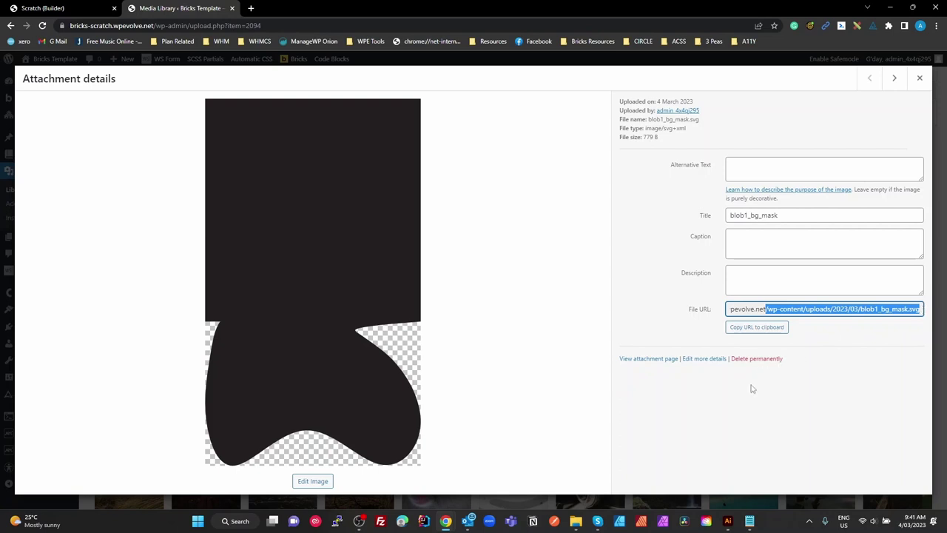
left_click(750, 521)
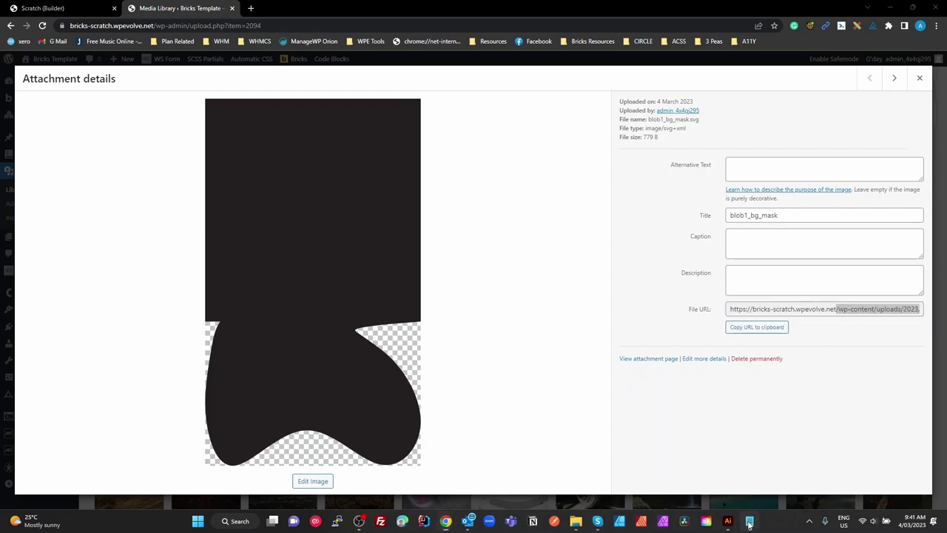
Point both mask-image URLs in the notes at blob1_bg_mask.svg and copy the four mask declarations
left_click(262, 248)
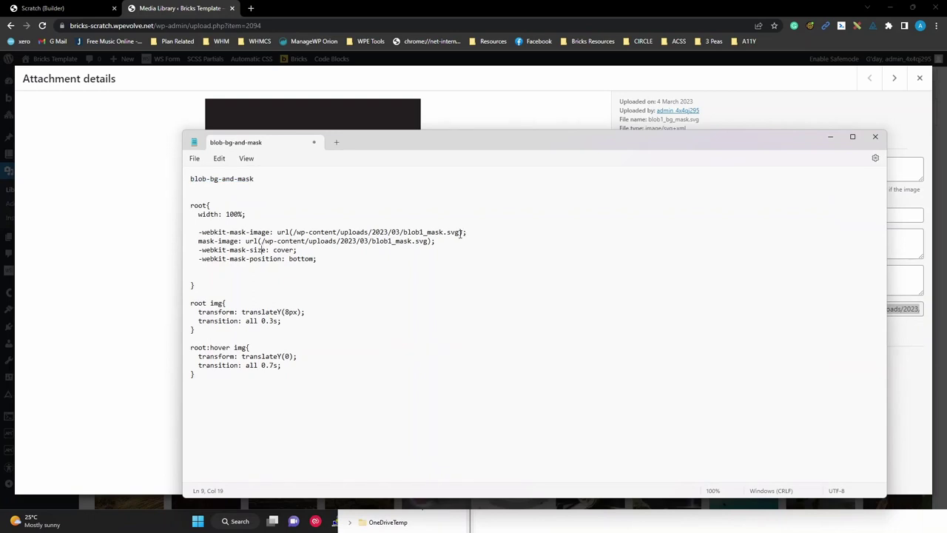
left_click_drag(459, 232, 292, 232)
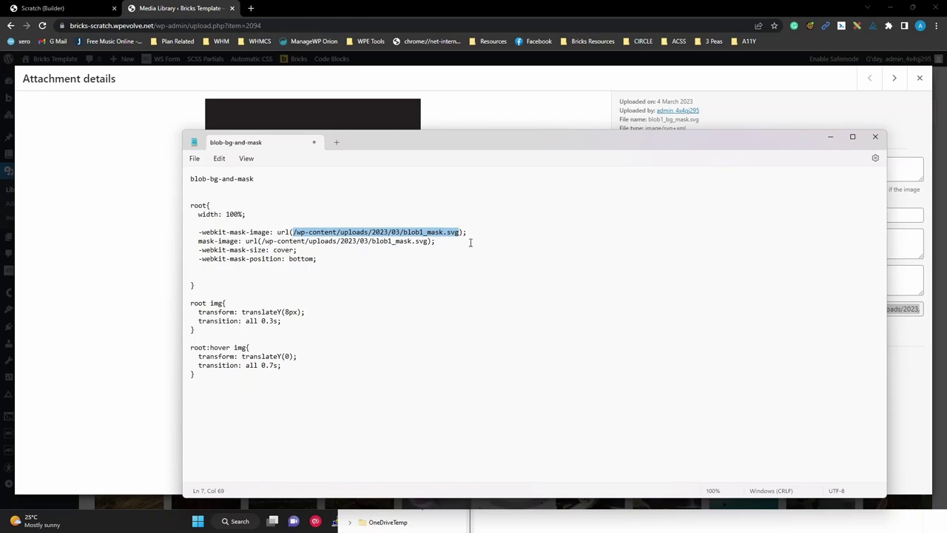
key("ctrl+v")
left_click_drag(429, 241, 261, 244)
key("ctrl+v")
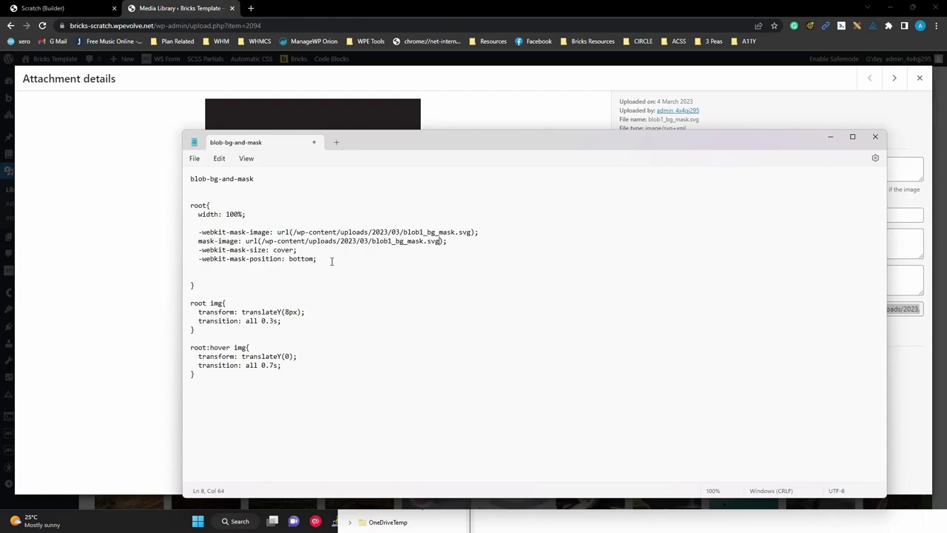
left_click_drag(318, 260, 116, 232)
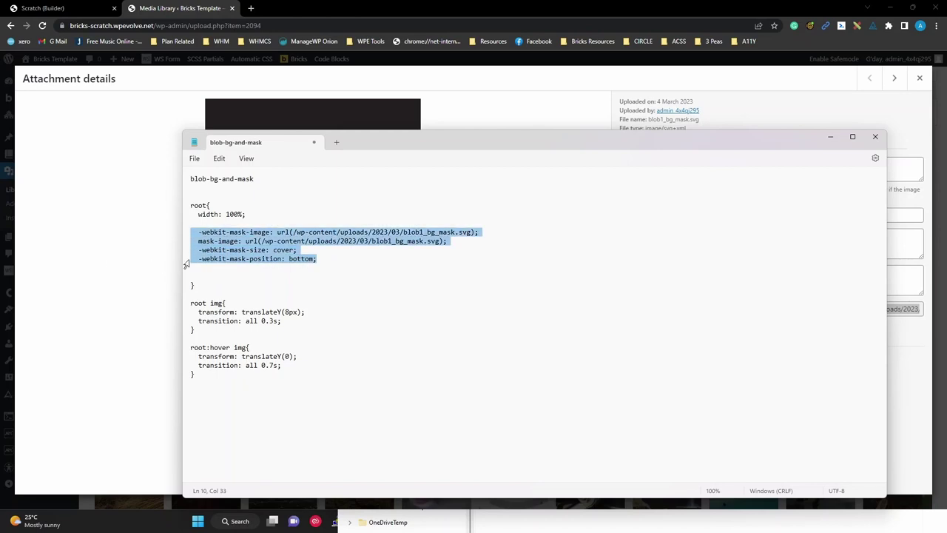
left_click(44, 9)
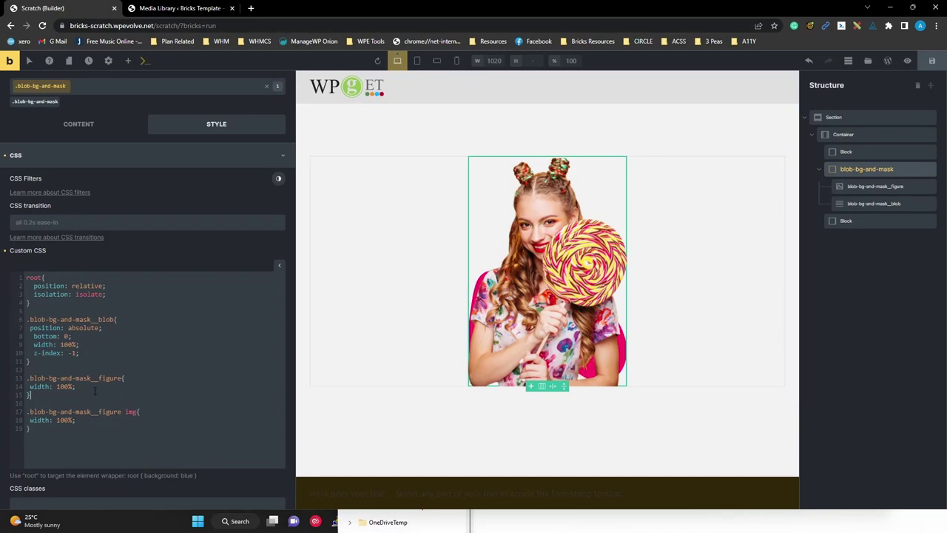
Paste the four mask declarations into the .blob-bg-and-mask__figure rule after width: 100%
key("Return")
key("ctrl+v")
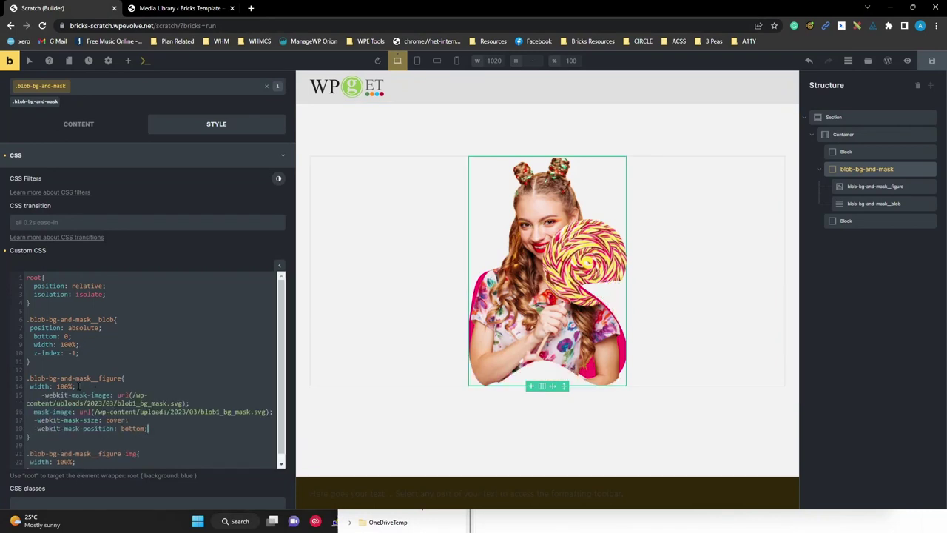
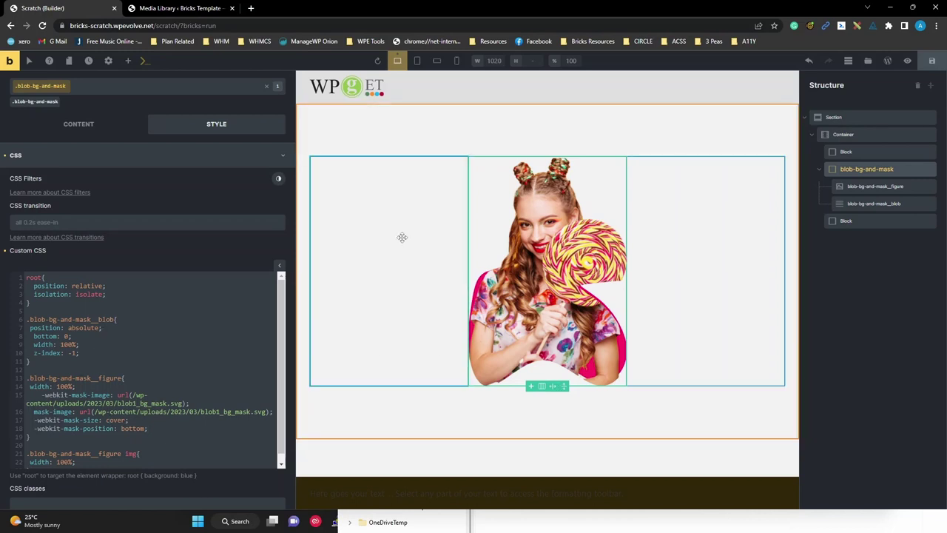
Try a display: flex declaration in the figure rule's Custom CSS, then delete it
key("Return")
type("displa")
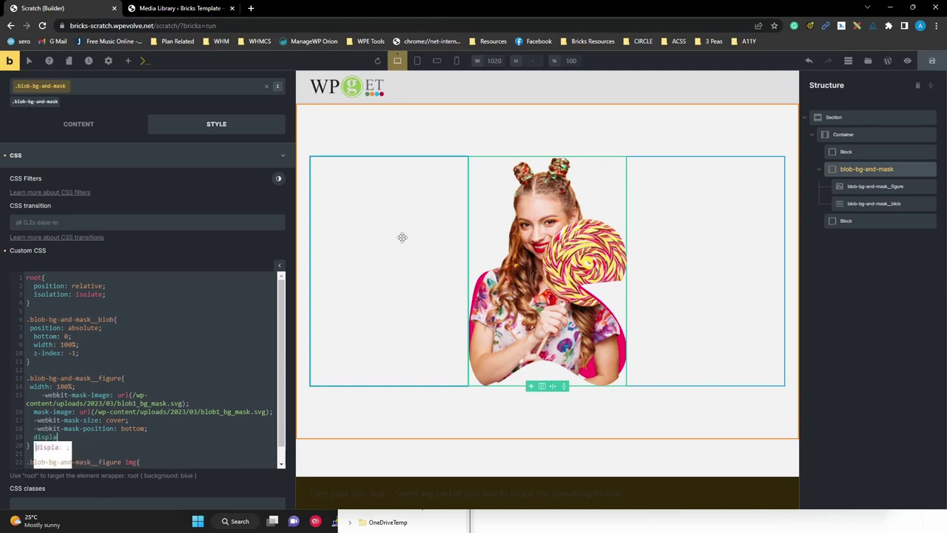
type("y: blo")
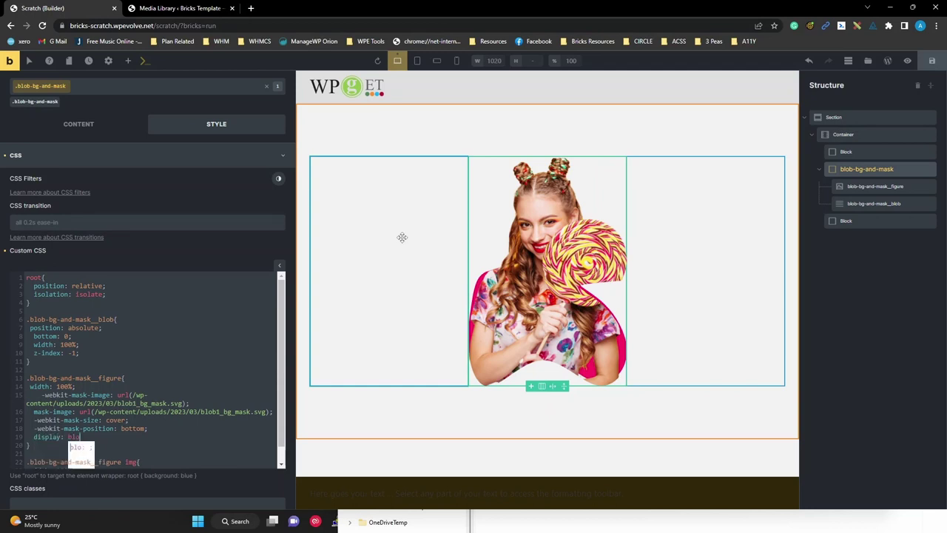
type("lex;")
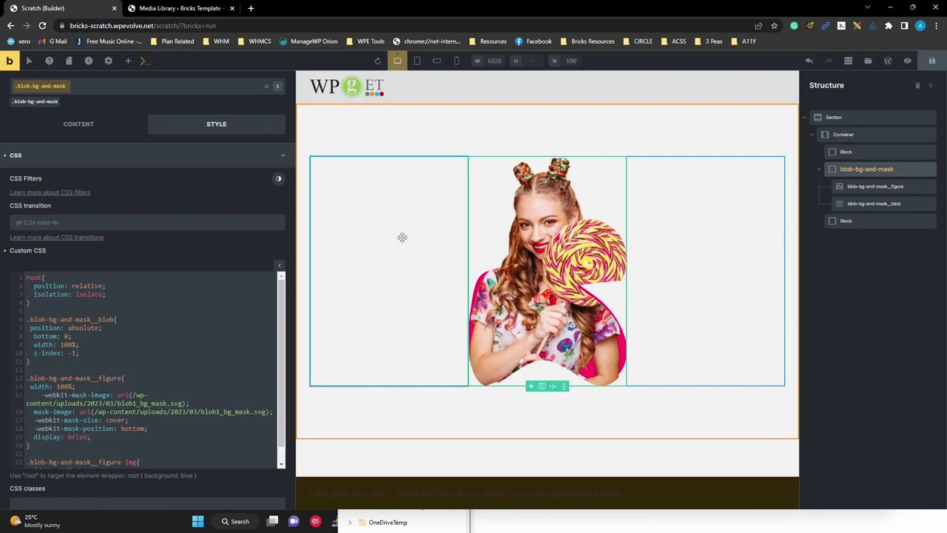
left_click(70, 437)
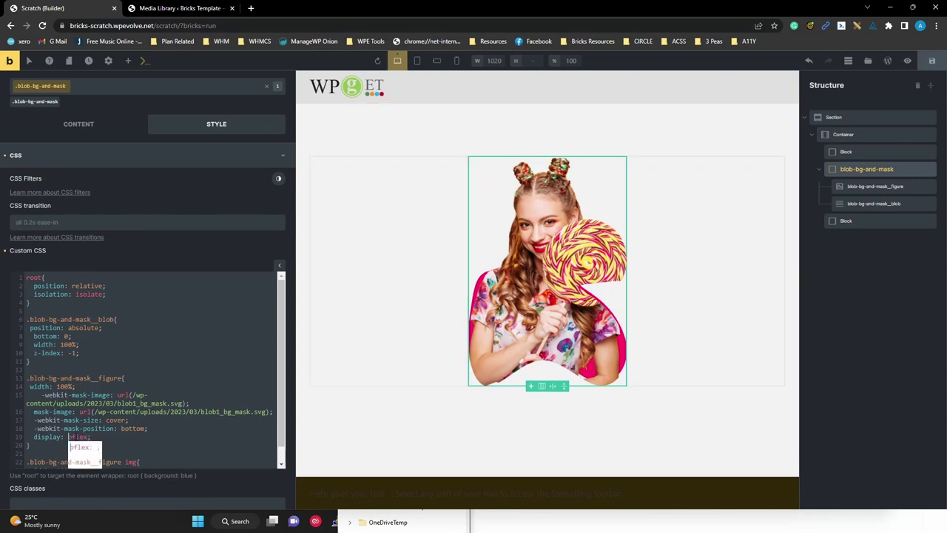
key("Delete")
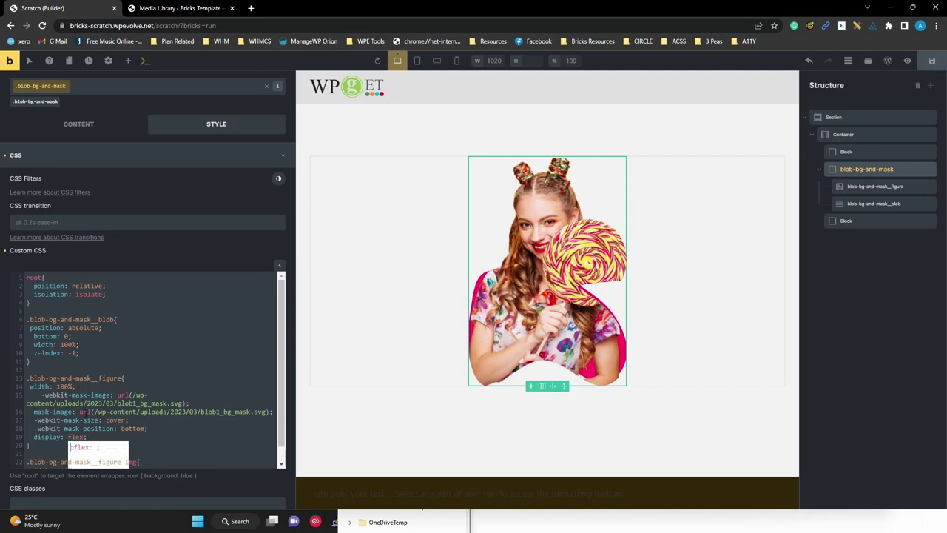
left_click_drag(87, 436, 34, 436)
key("ctrl+c")
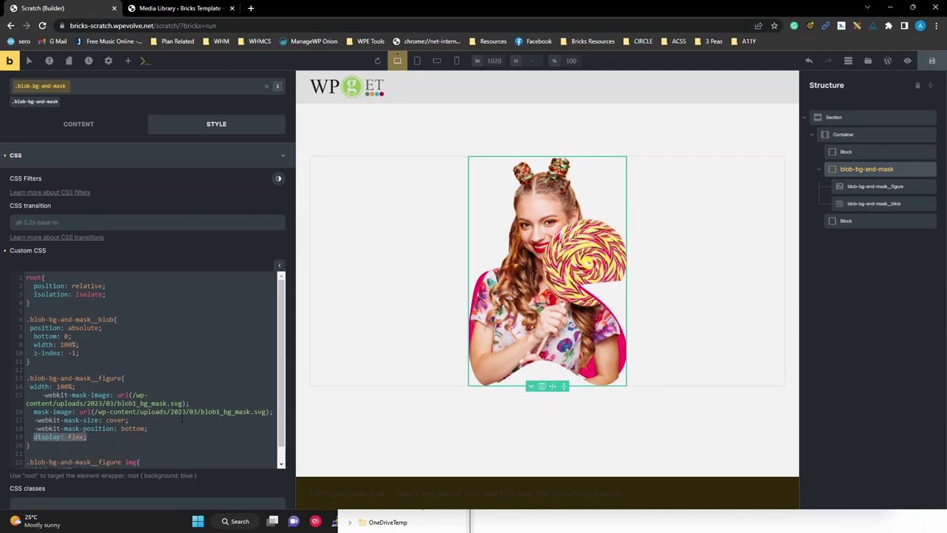
key("BackSpace")
Save the page and switch to the frontend preview window
scroll(107, 404, "down", 1)
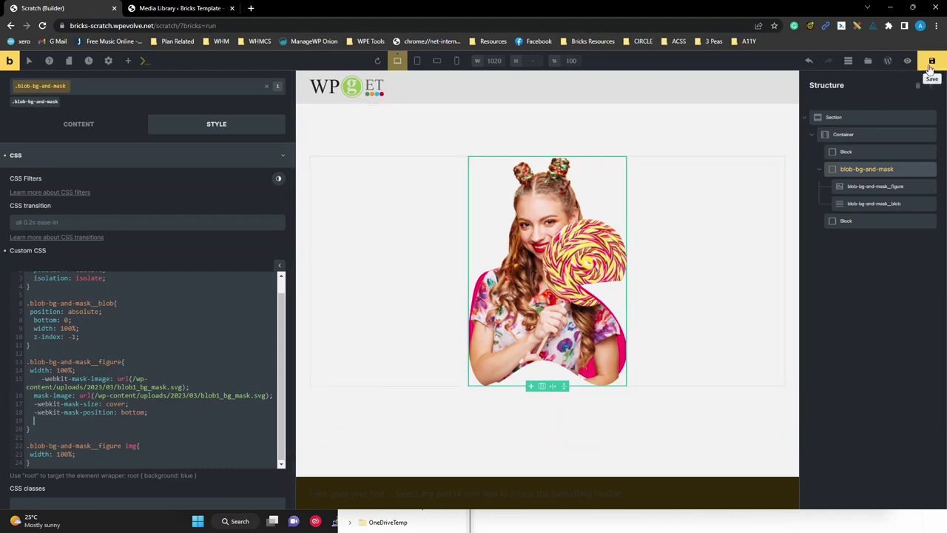
left_click(930, 64)
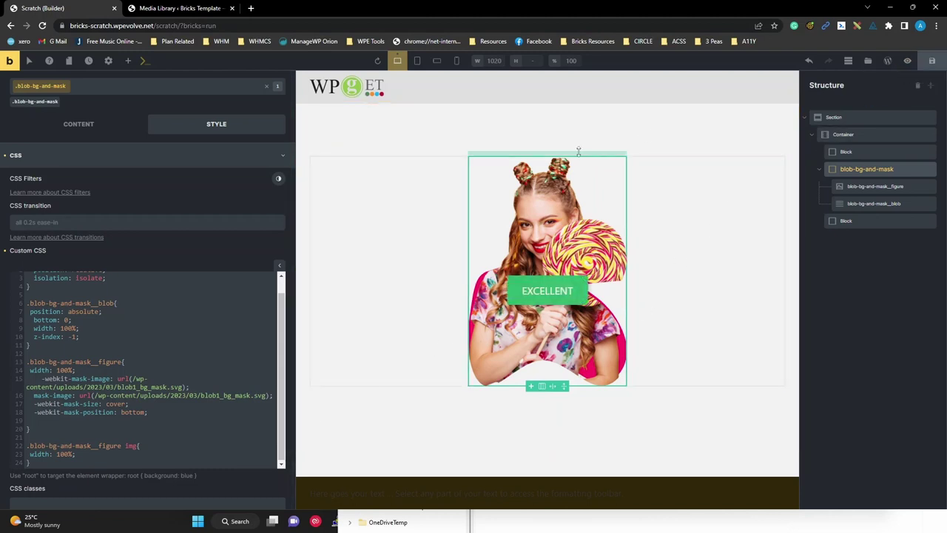
key("alt+Tab")
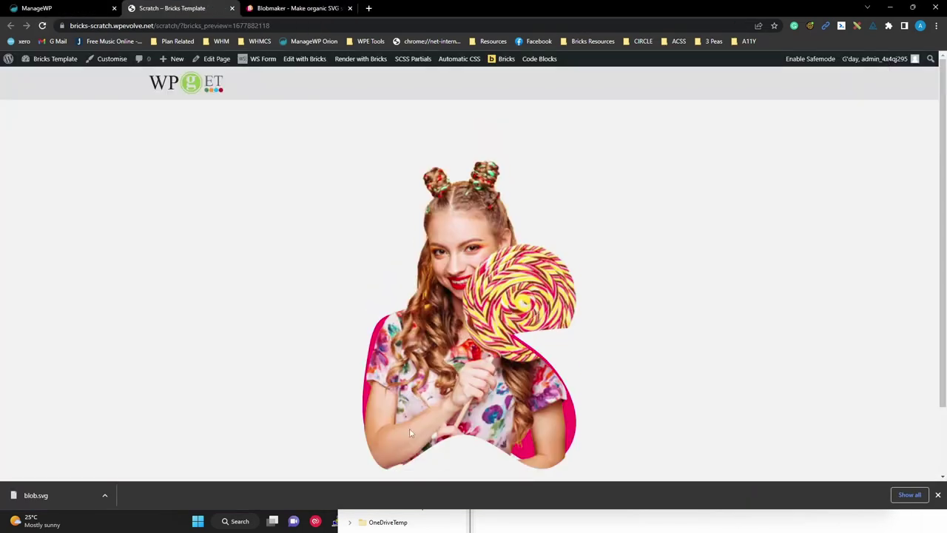
Dismiss the blob.svg download notice, open DevTools, and select the blob-bg-and-mask__blob element
scroll(703, 373, "down", 2)
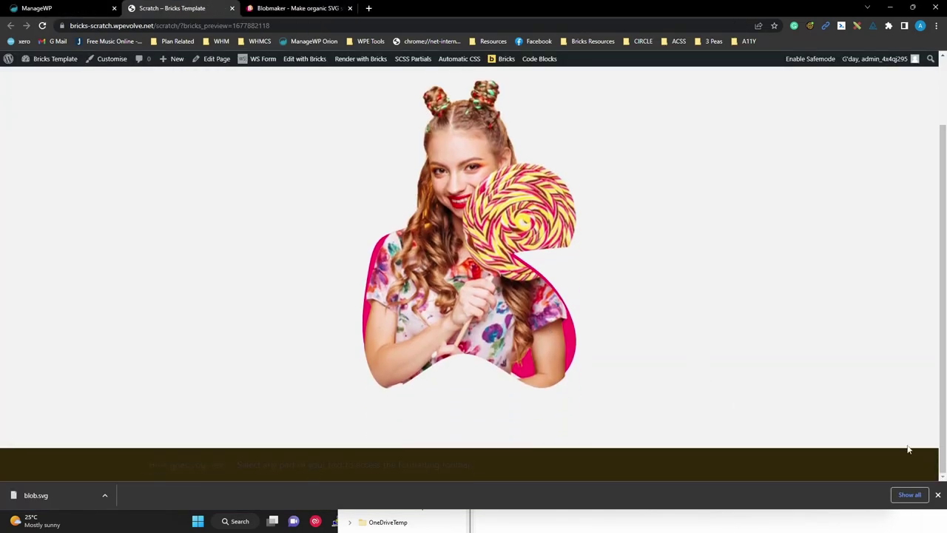
left_click(937, 494)
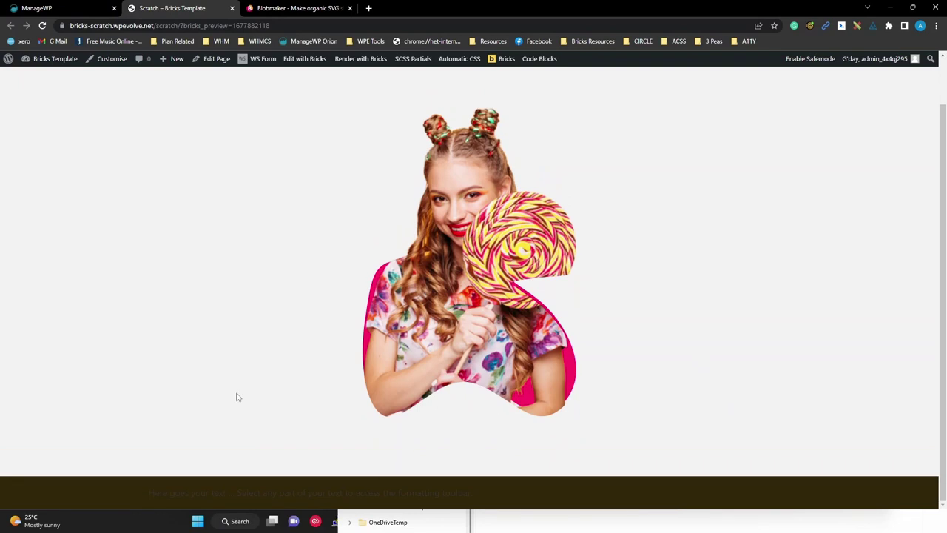
key("F12")
scroll(513, 303, "down", 3)
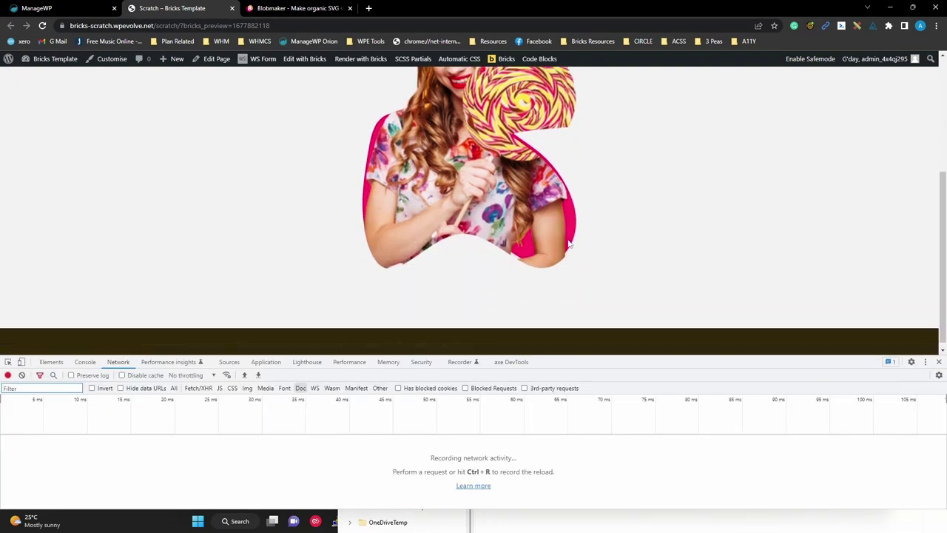
left_click(8, 361)
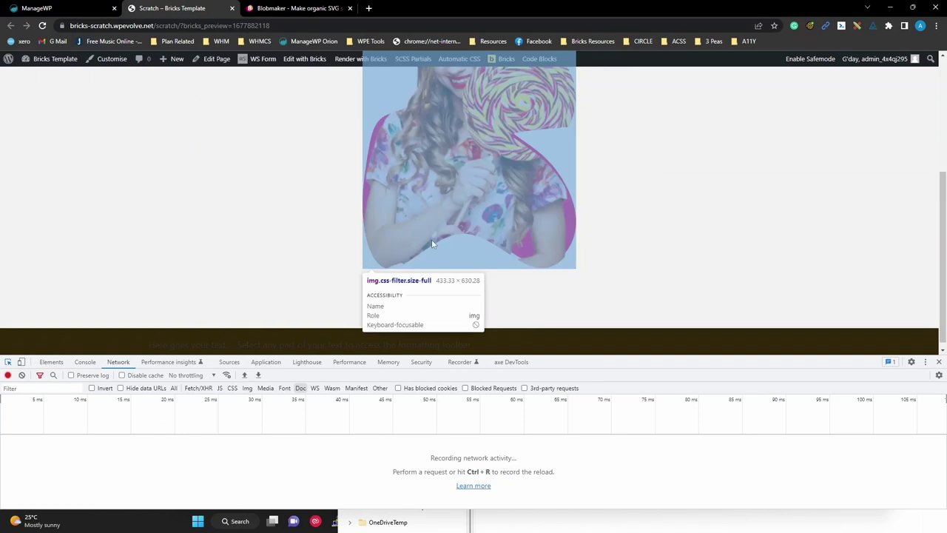
left_click(502, 235)
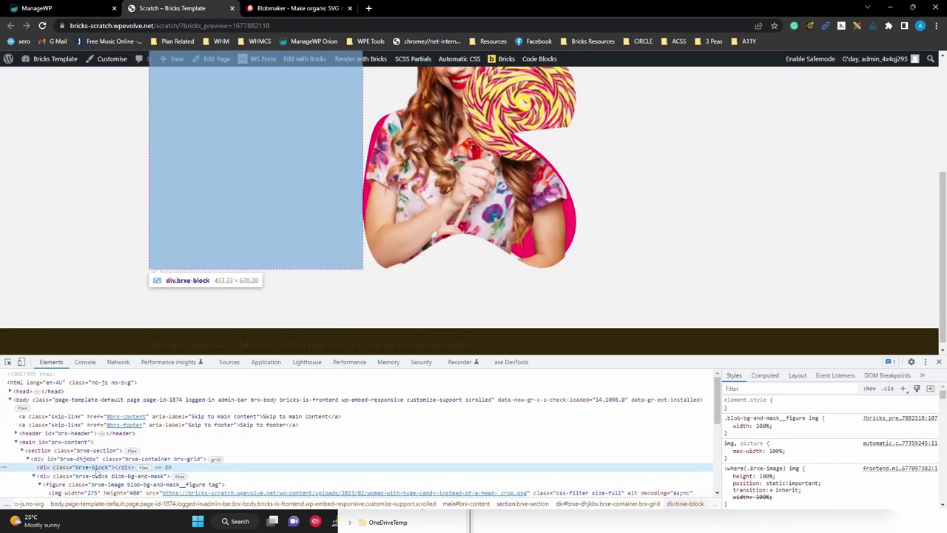
left_click(90, 467)
scroll(90, 467, "down", 3)
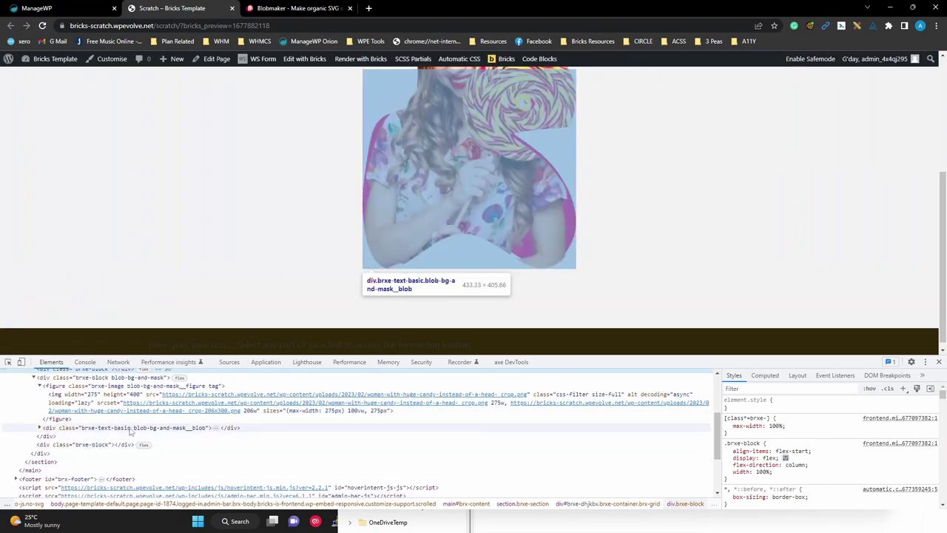
left_click(132, 430)
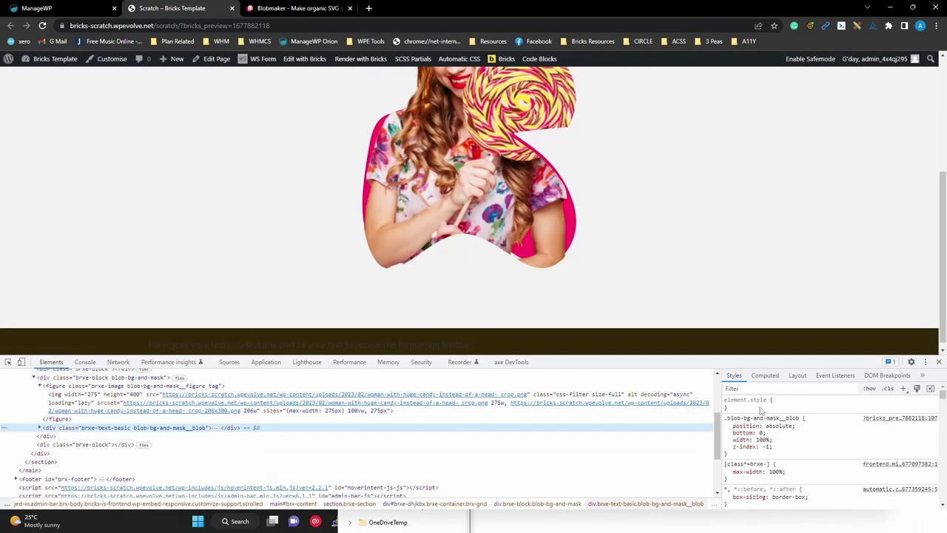
Give the blob element an inline display: flex style, then return to the builder
left_click(751, 404)
type("display")
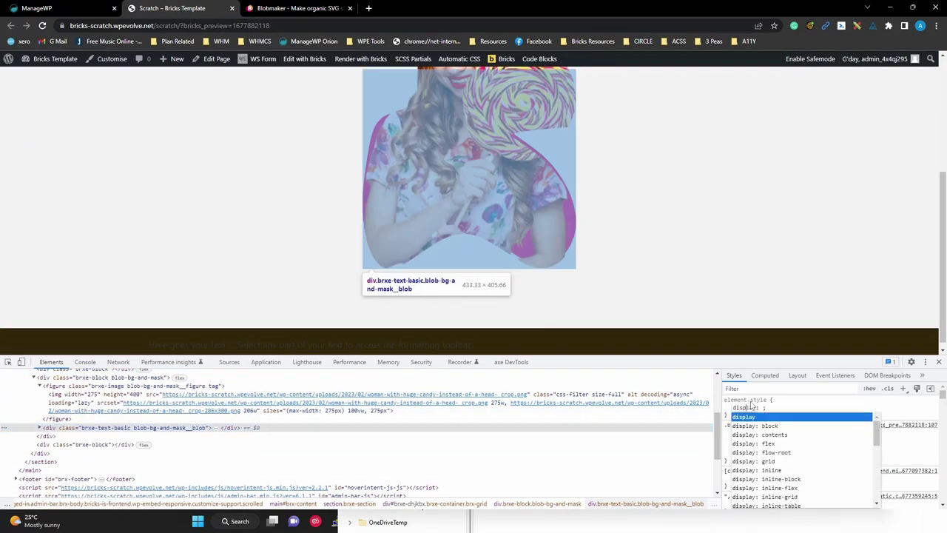
key("Tab")
type("f")
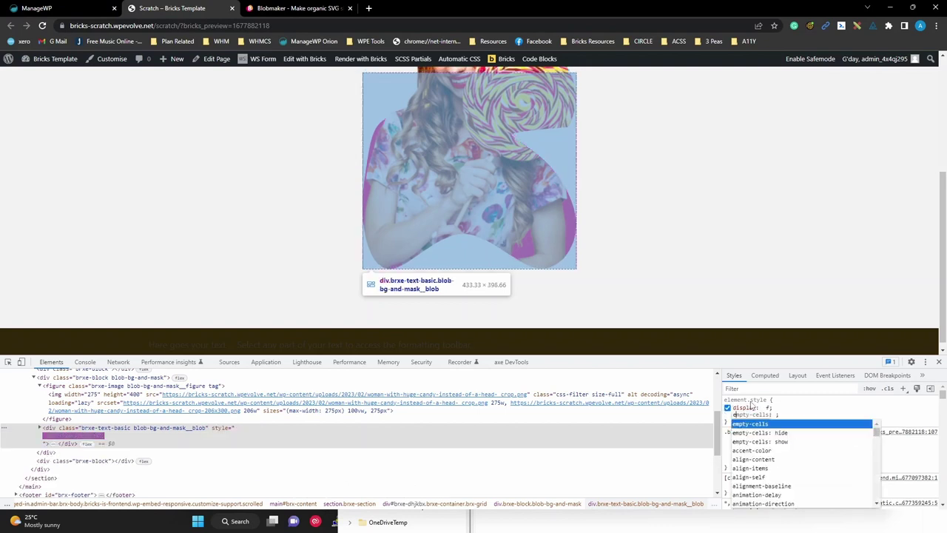
key("Return")
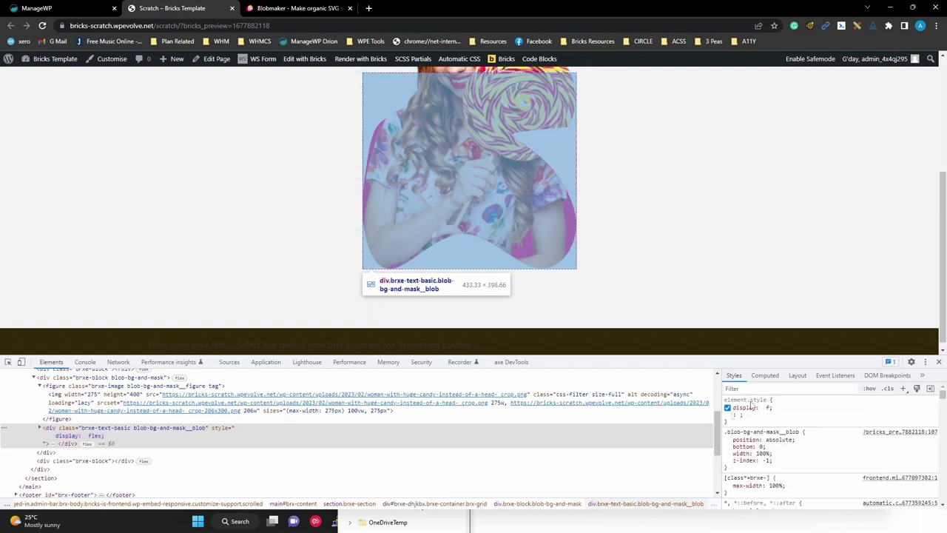
left_click(768, 408)
type("flex")
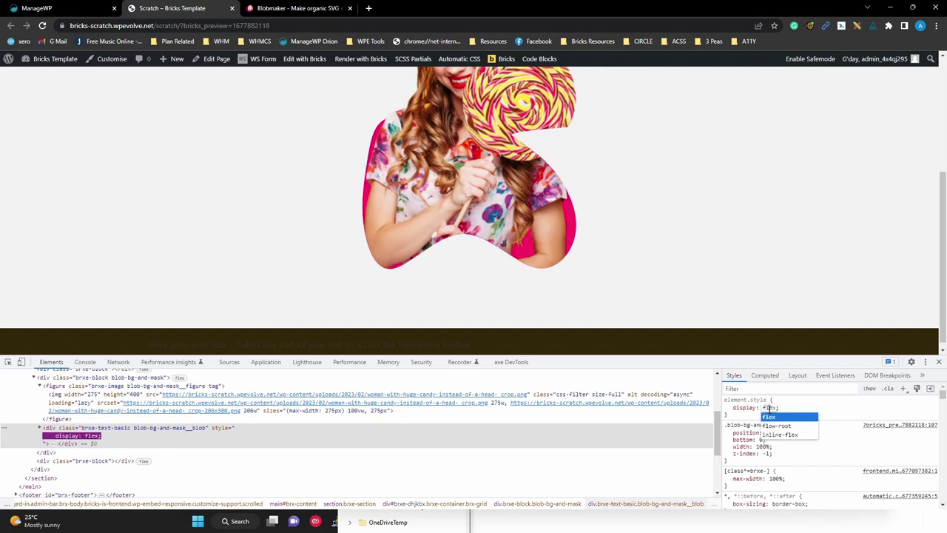
key("Return")
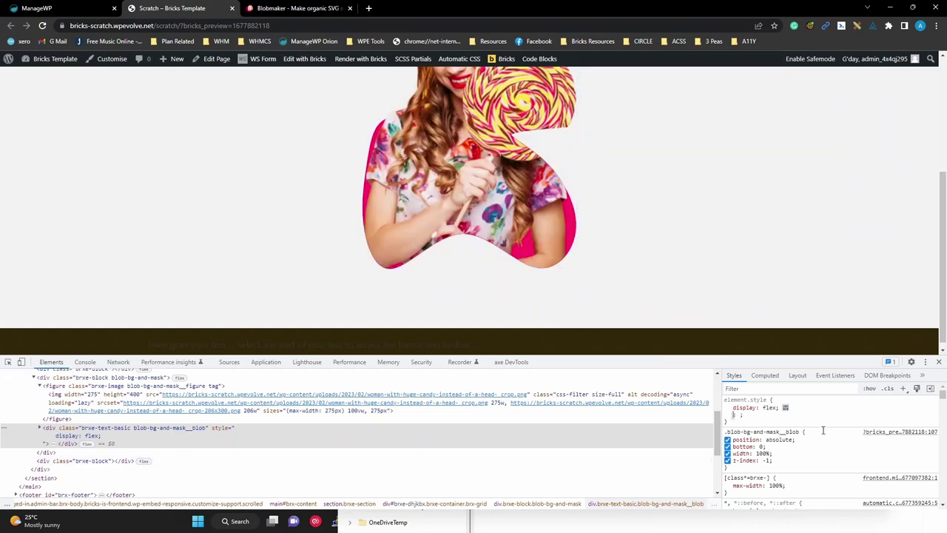
left_click(822, 429)
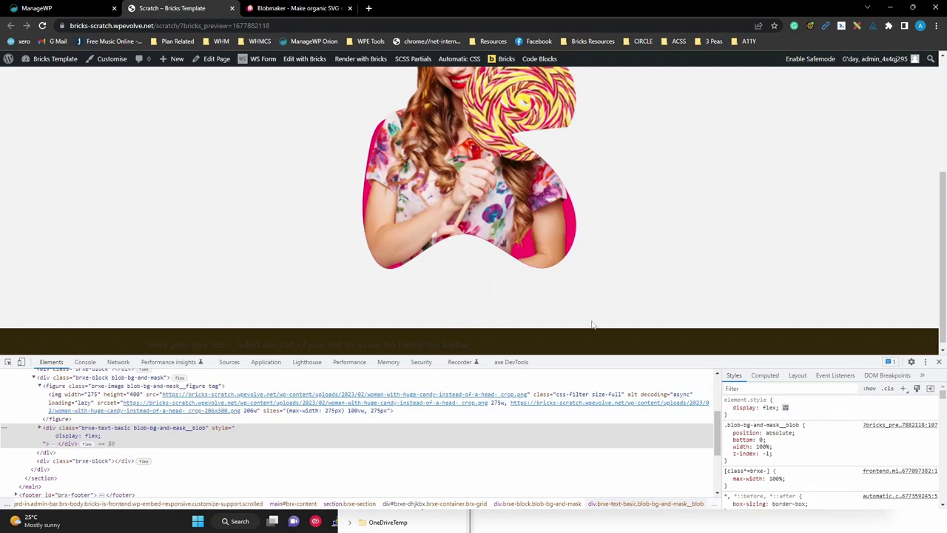
left_click(797, 408)
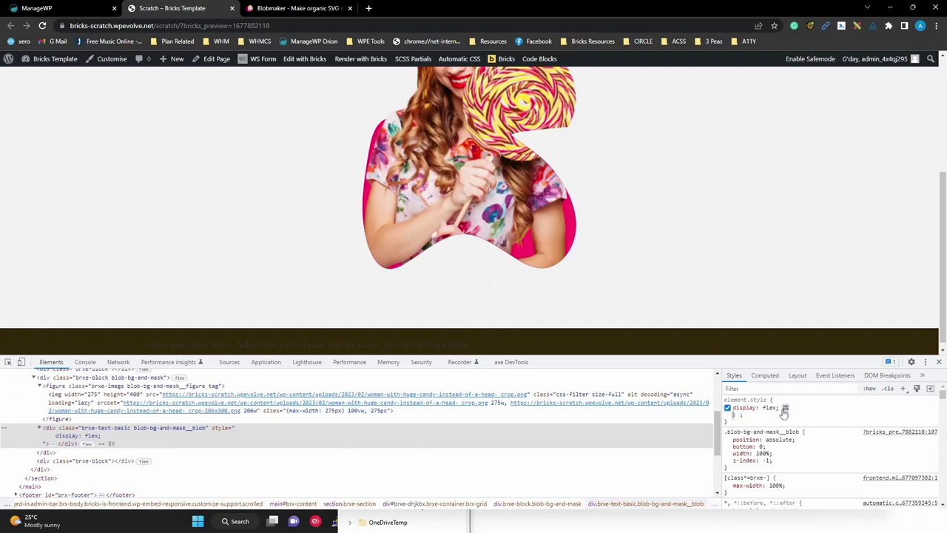
key("shift+Tab")
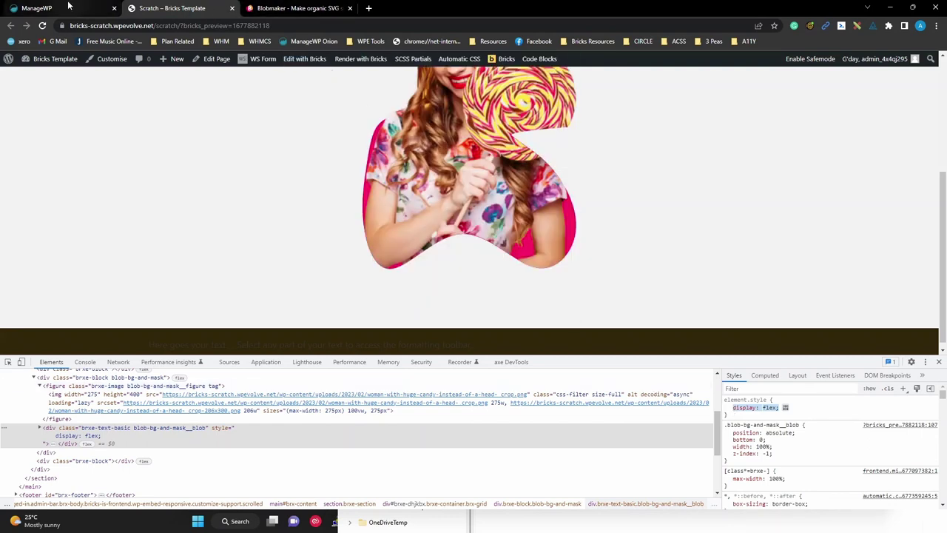
key("alt+Tab")
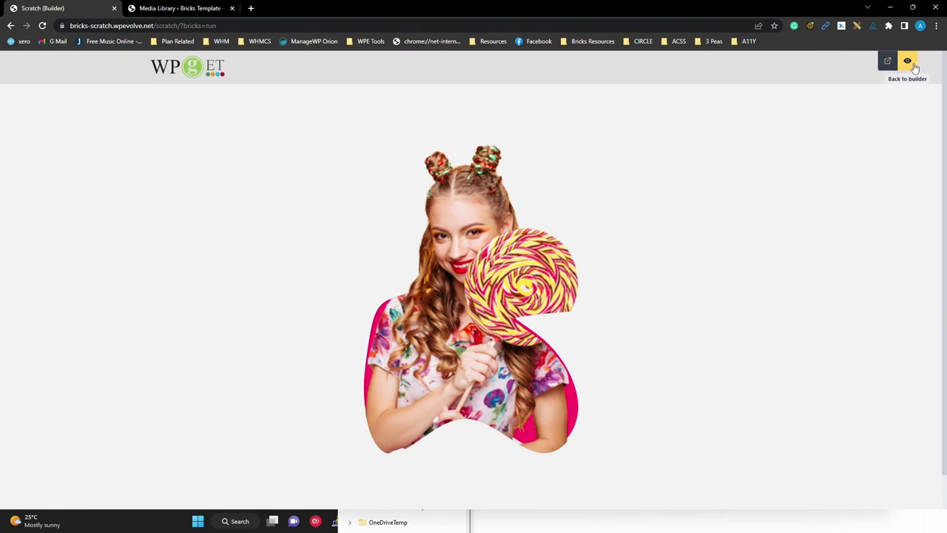
Paste display: flex into the __blob Custom CSS rule, save, and return to the live preview
left_click(907, 63)
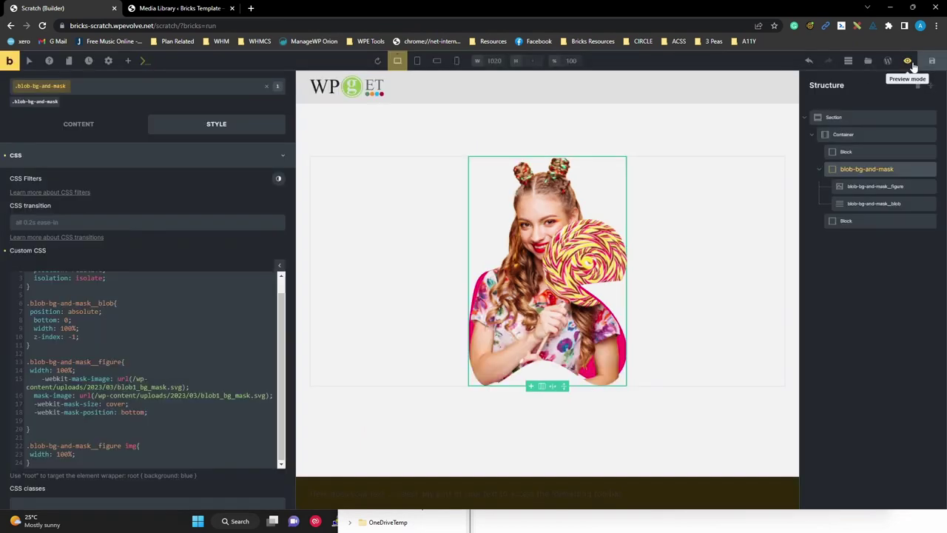
scroll(133, 394, "down", 2)
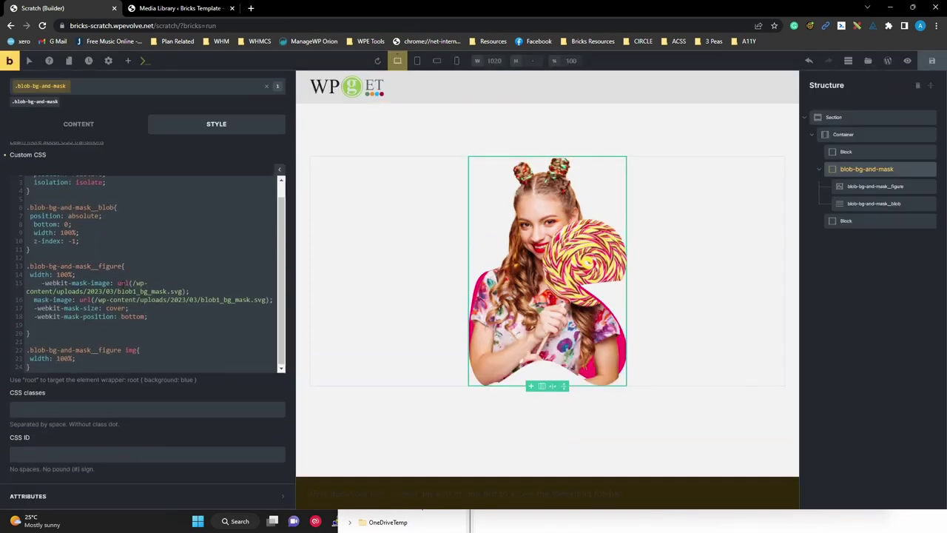
scroll(102, 251, "up", 1)
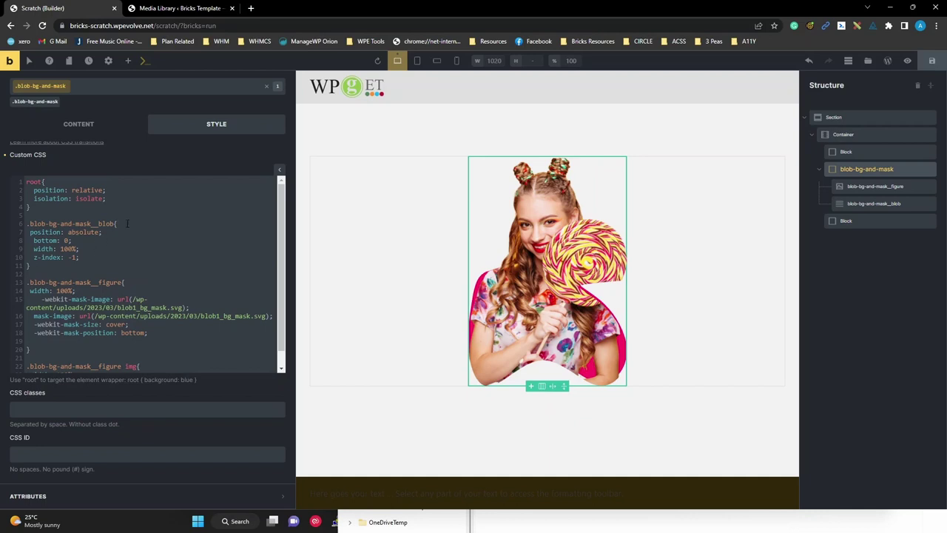
left_click(127, 223)
key("Return")
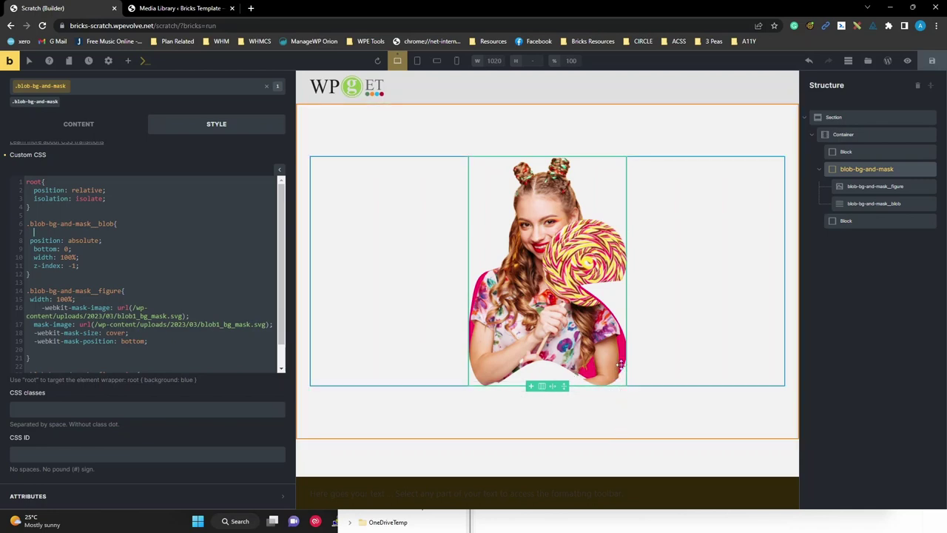
key("ctrl+v")
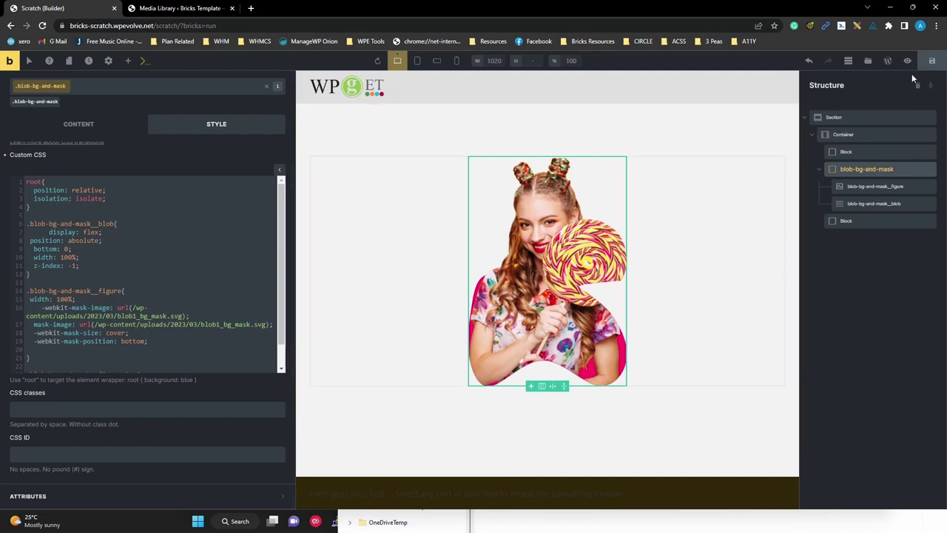
left_click(931, 64)
key("alt+Tab")
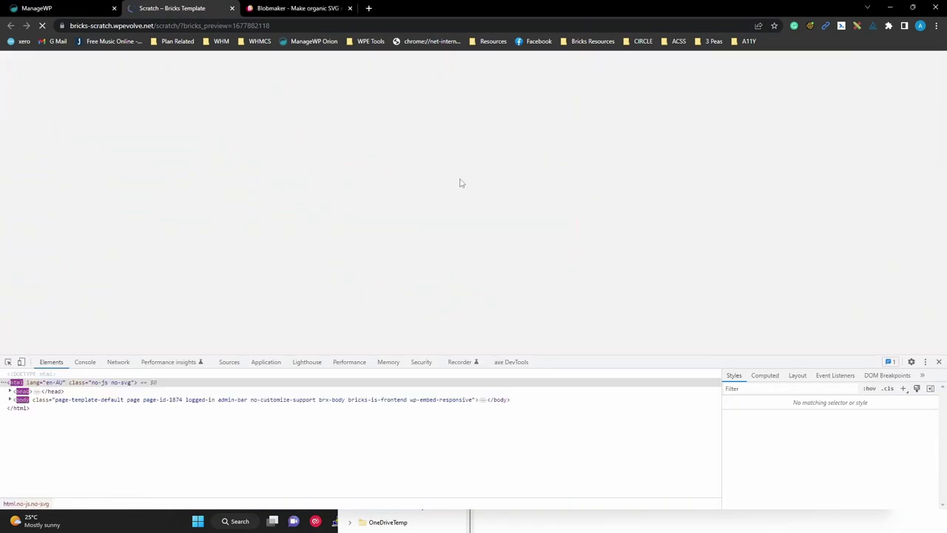
Close DevTools, inspect the reloaded blob-masked photo, and go back to the builder
key("F12")
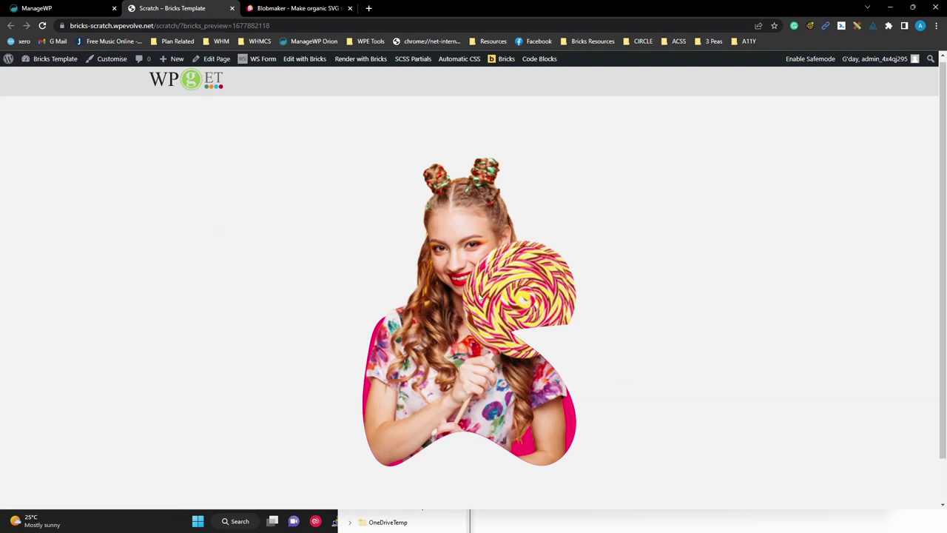
scroll(584, 368, "down", 1)
scroll(584, 368, "up", 1)
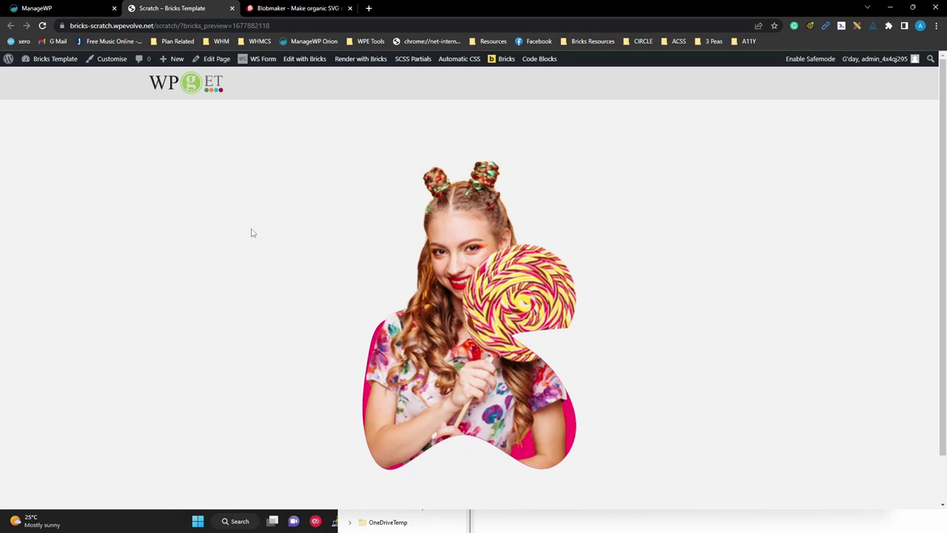
key("alt+Tab")
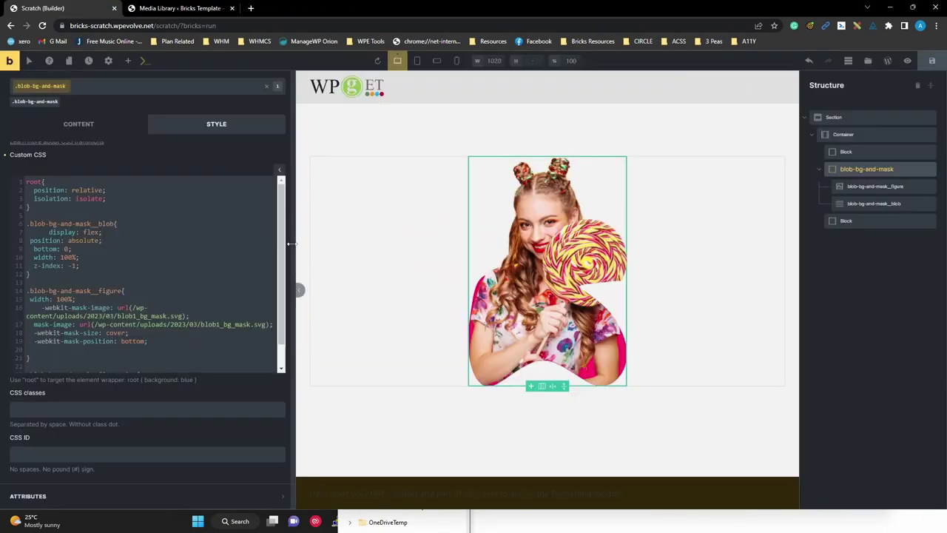
Open the __blob element's SVG code in a widened Content panel
left_click(870, 203)
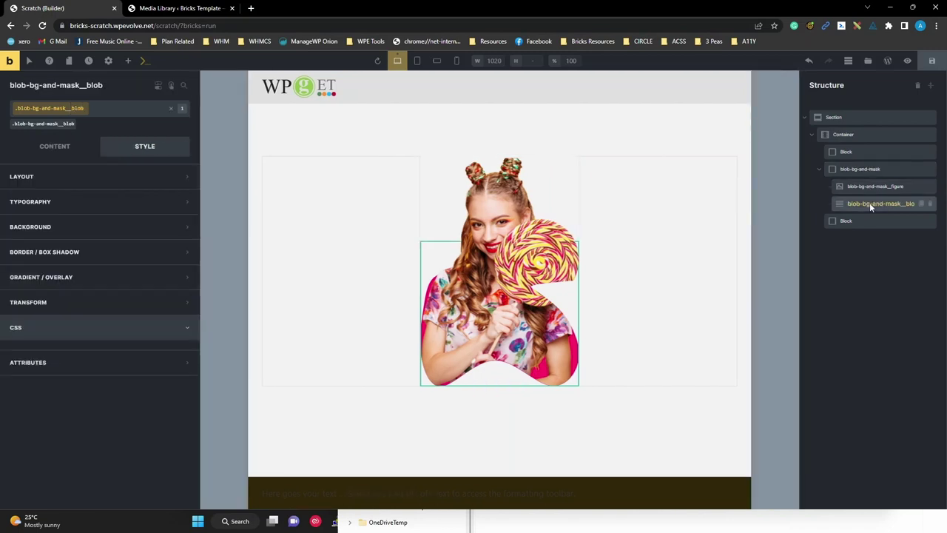
left_click(87, 148)
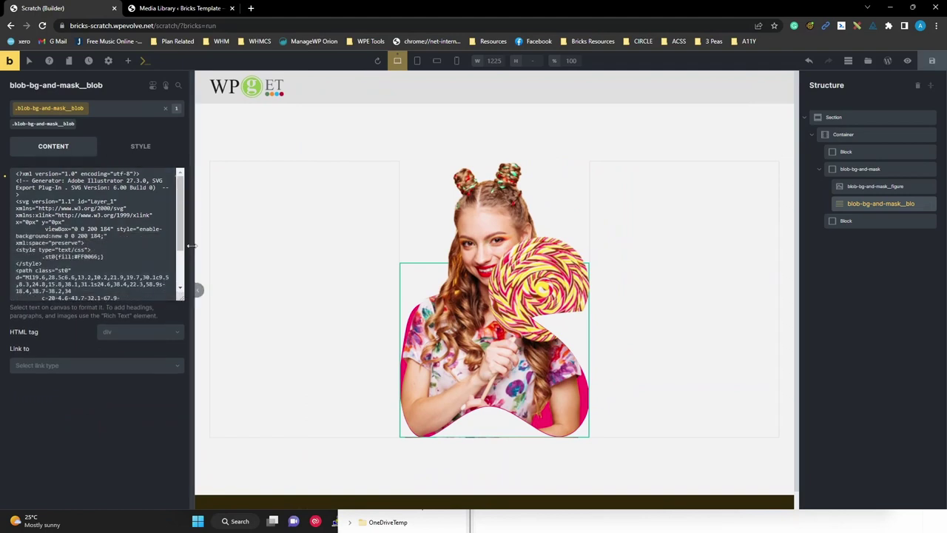
left_click_drag(194, 289, 260, 289)
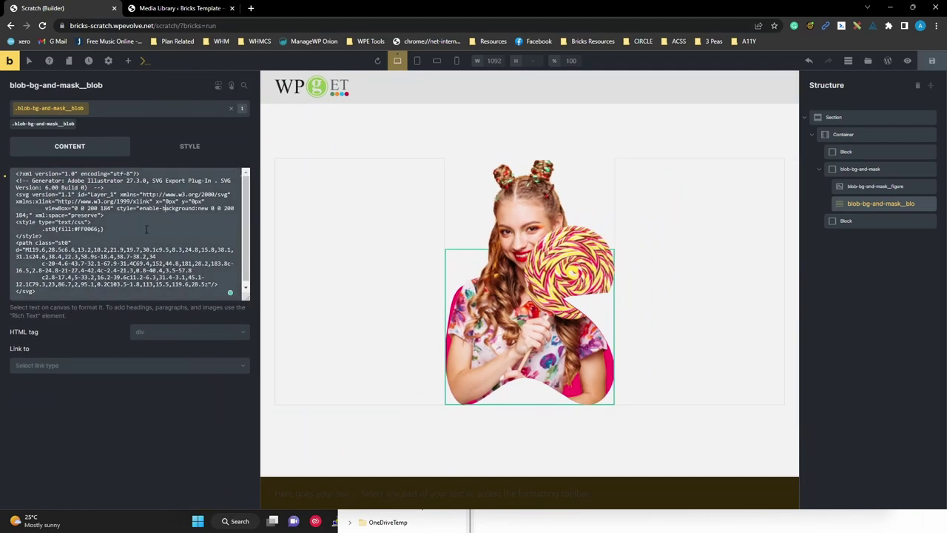
left_click(50, 228)
double_click(49, 230)
type("u")
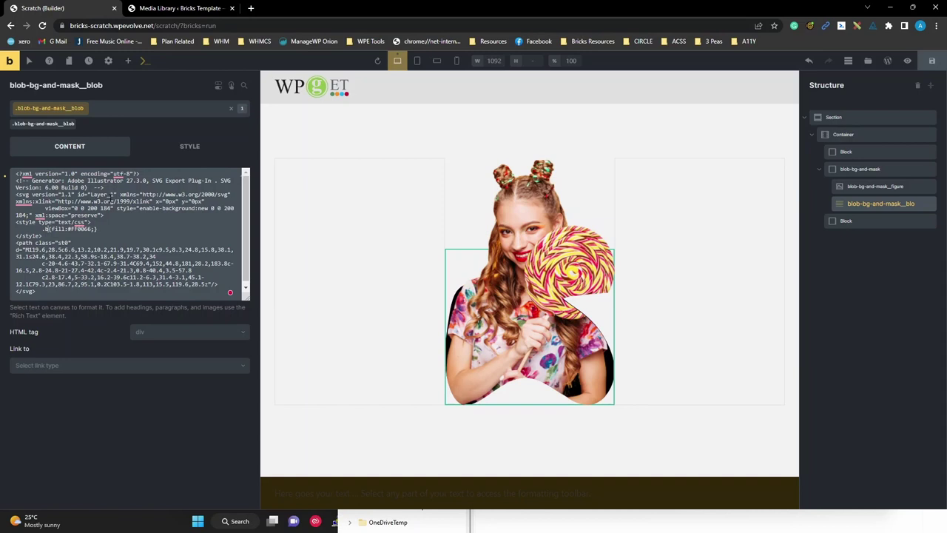
key("BackSpace")
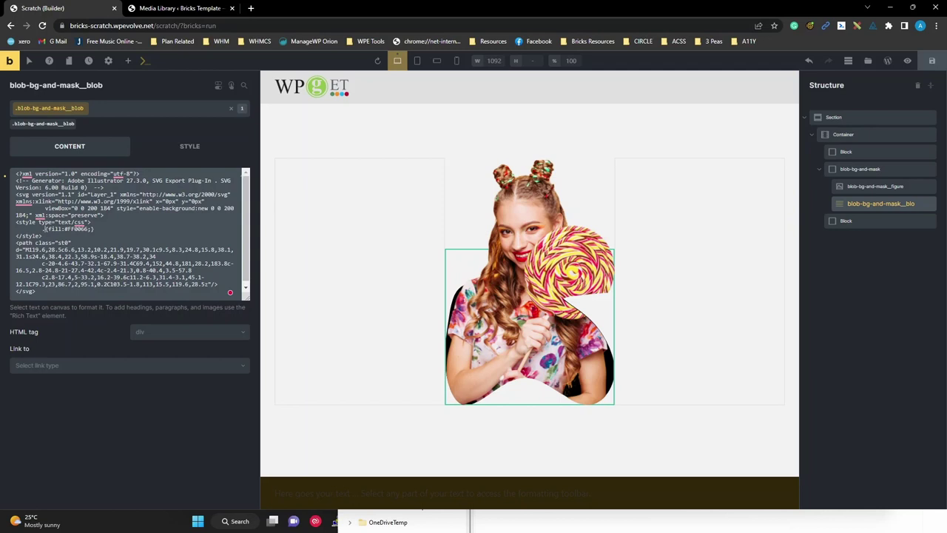
Rename the path class st0 to blob-bg-and-mask__svg and delete the embedded <style> block
double_click(879, 204)
left_click(903, 203)
type("_")
left_click_drag(908, 203, 848, 204)
key("ctrl+c")
left_click(97, 239)
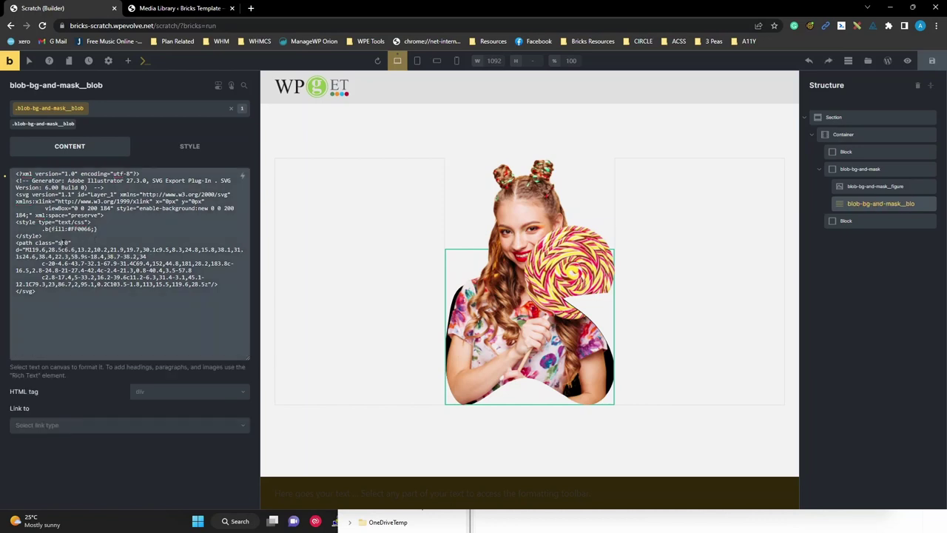
double_click(65, 242)
key("ctrl+v")
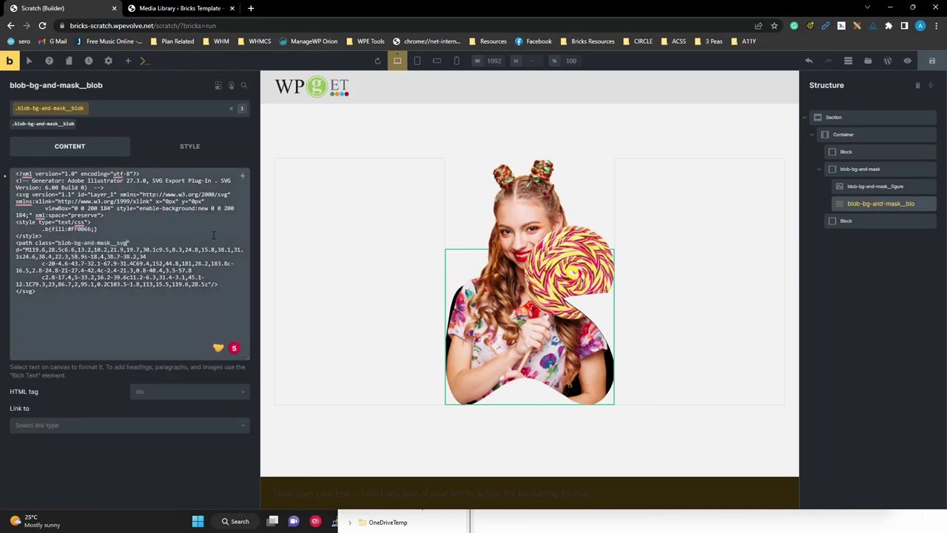
left_click_drag(128, 242, 58, 243)
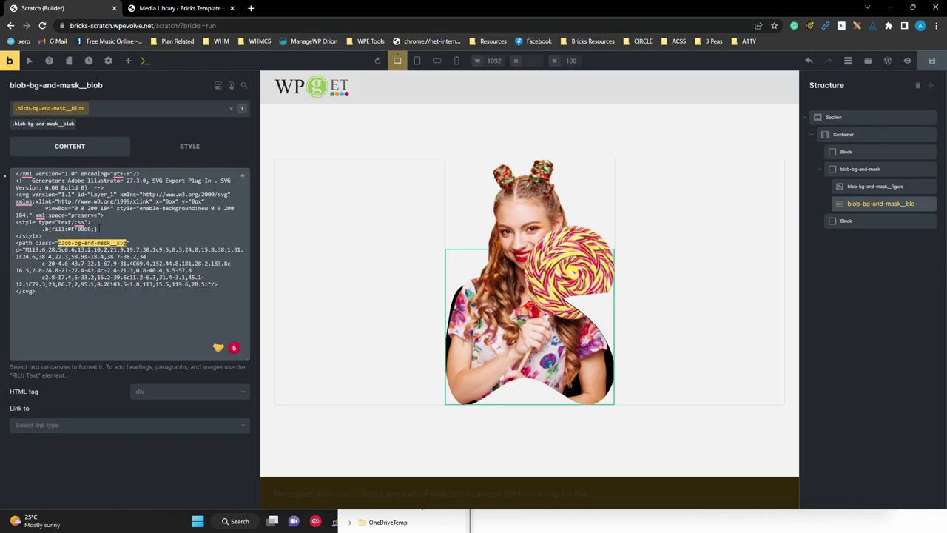
left_click_drag(51, 229, 4, 224)
key("BackSpace")
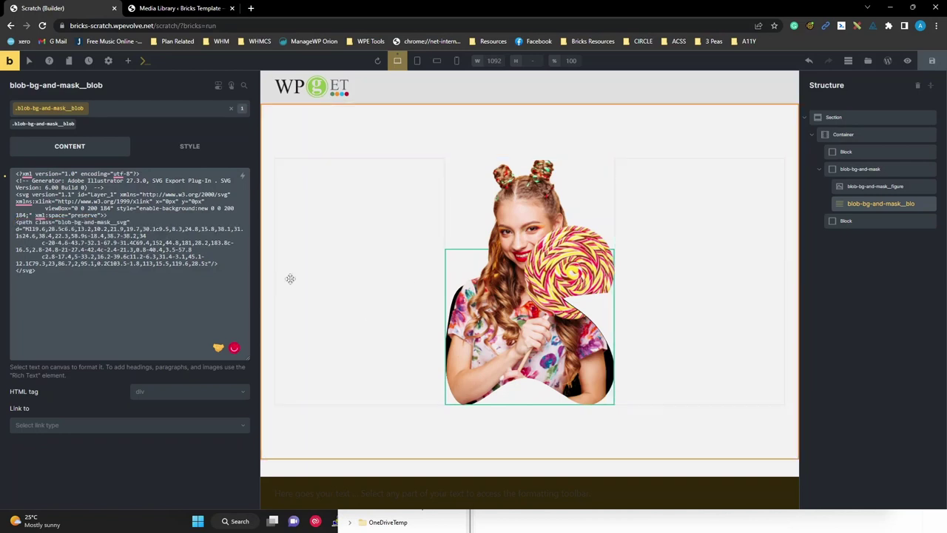
Add a .blob-bg-and-mask__svg { fill: green } rule to the parent element's Custom CSS
left_click(858, 169)
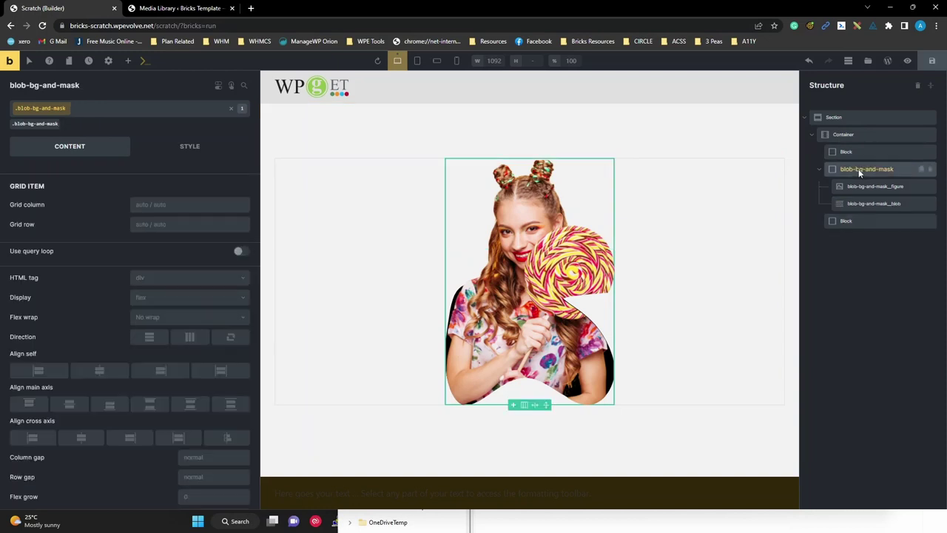
left_click(195, 149)
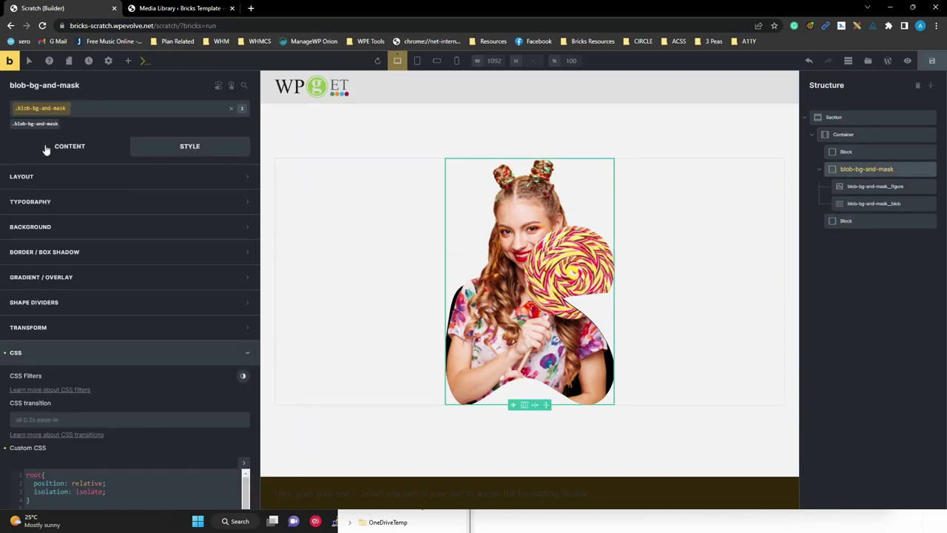
scroll(180, 321, "down", 3)
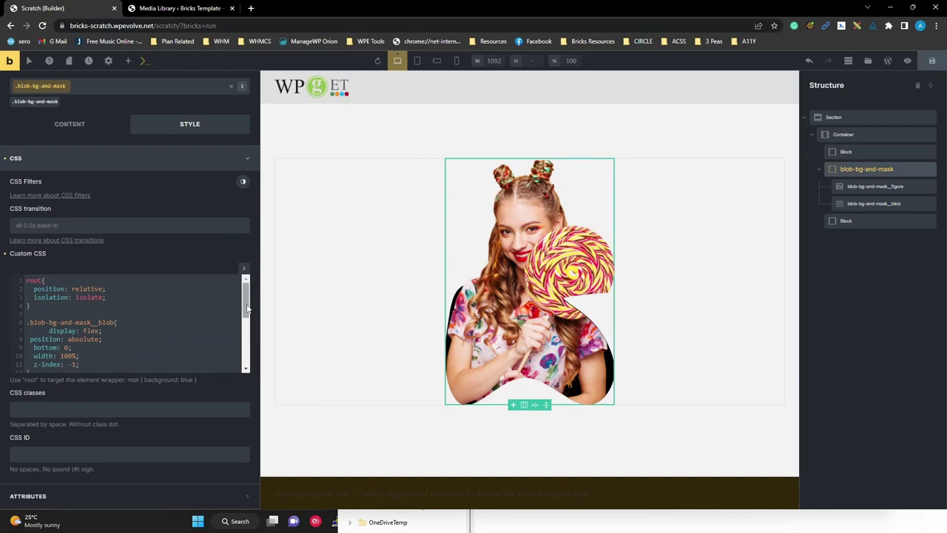
left_click_drag(246, 311, 249, 363)
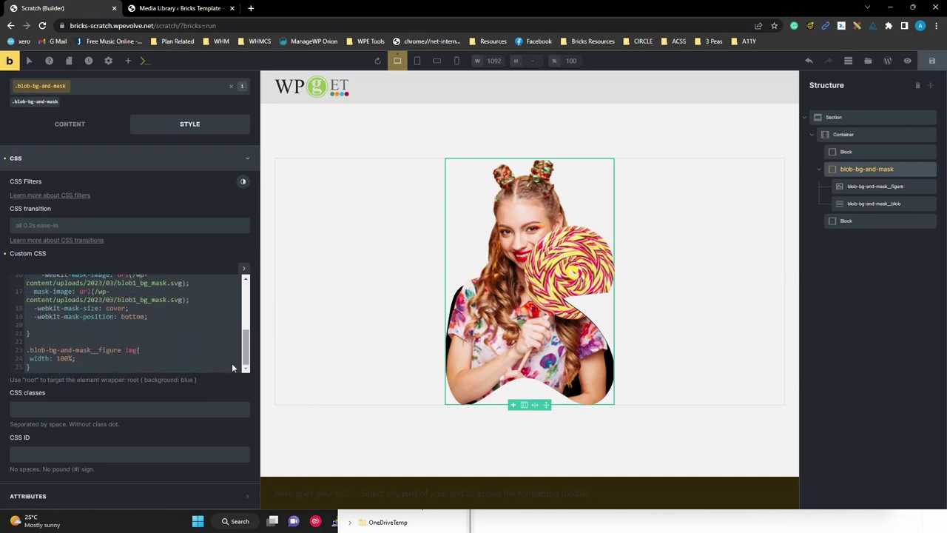
left_click(76, 368)
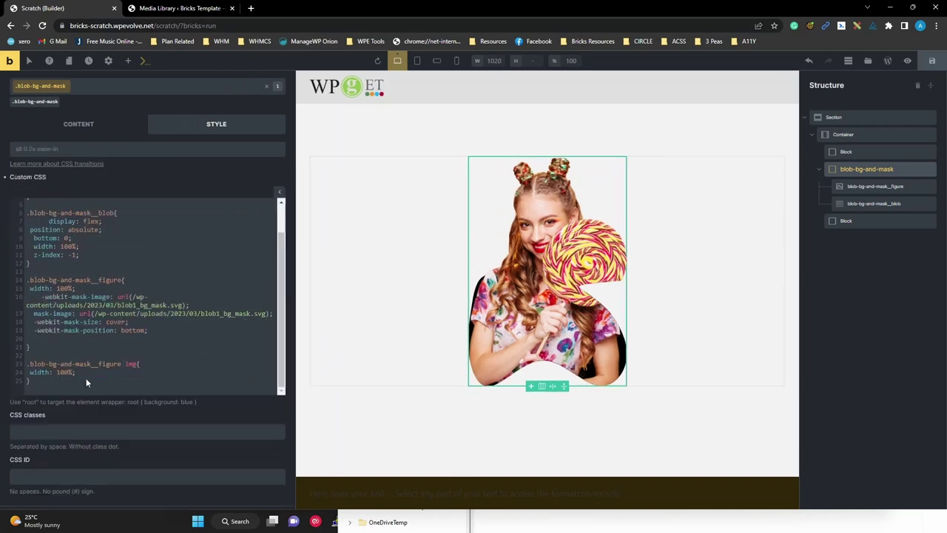
key("Return")
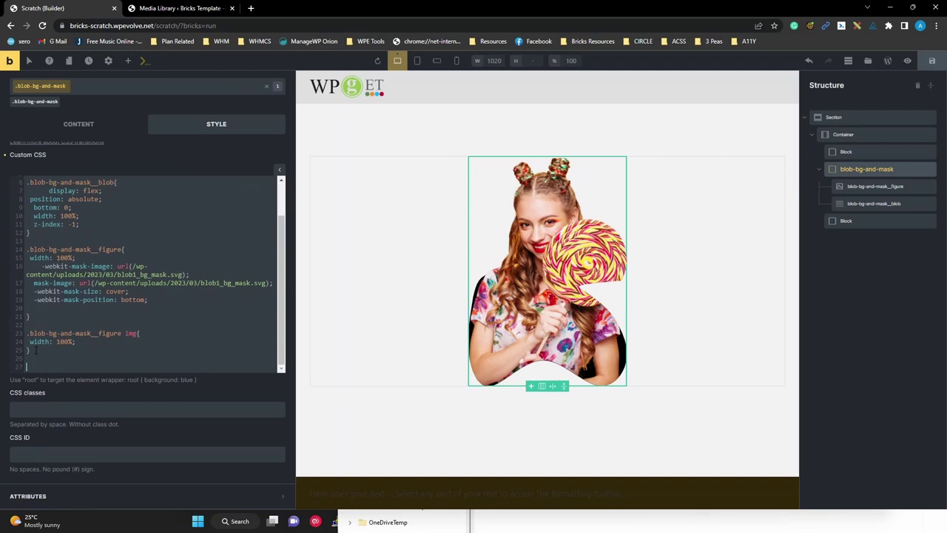
type(".blob-bg-and-mask__svg{")
key("Return")
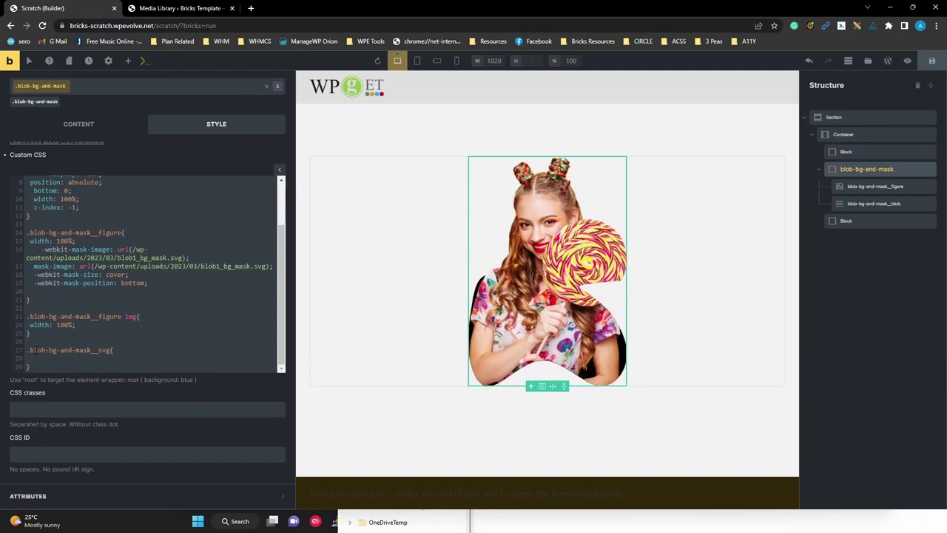
type("fill")
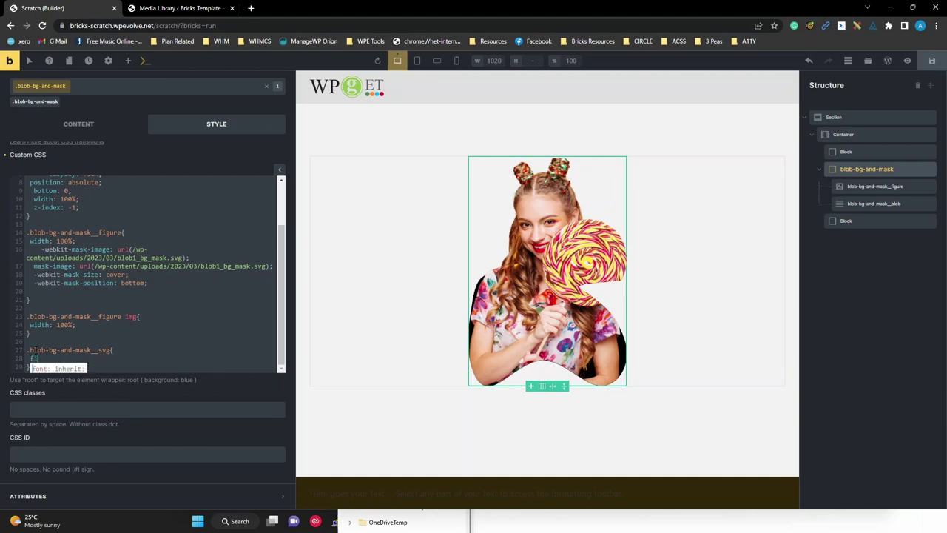
type(": red")
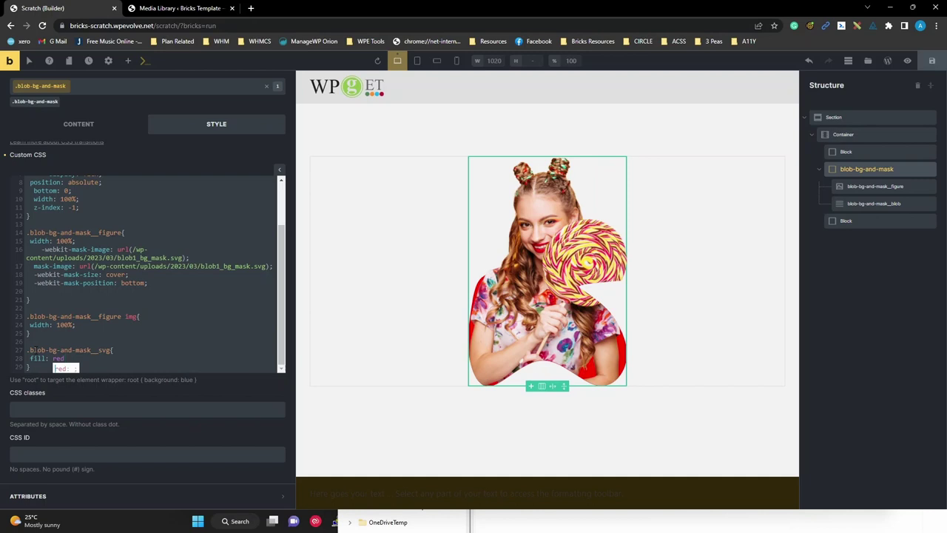
key("BackSpace")
key("BackSpace")
key("BackSpace")
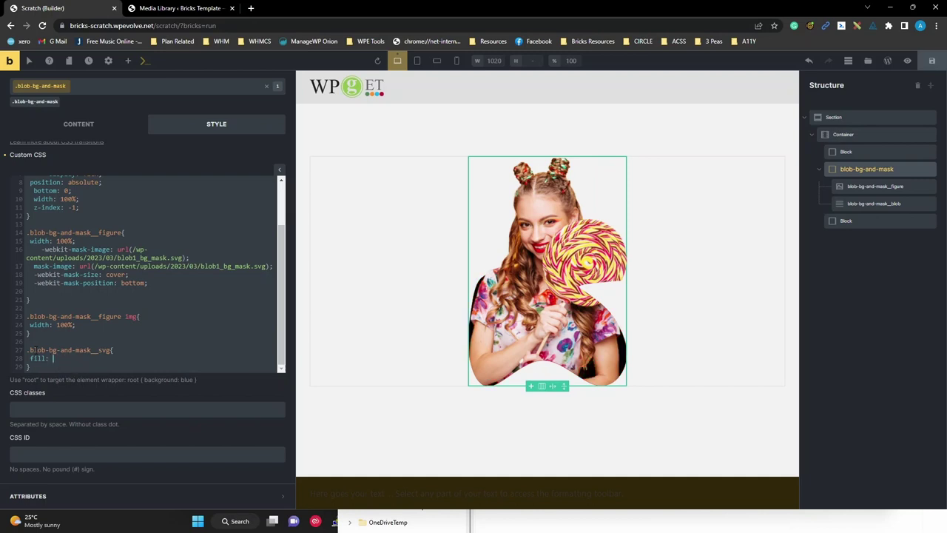
type("green")
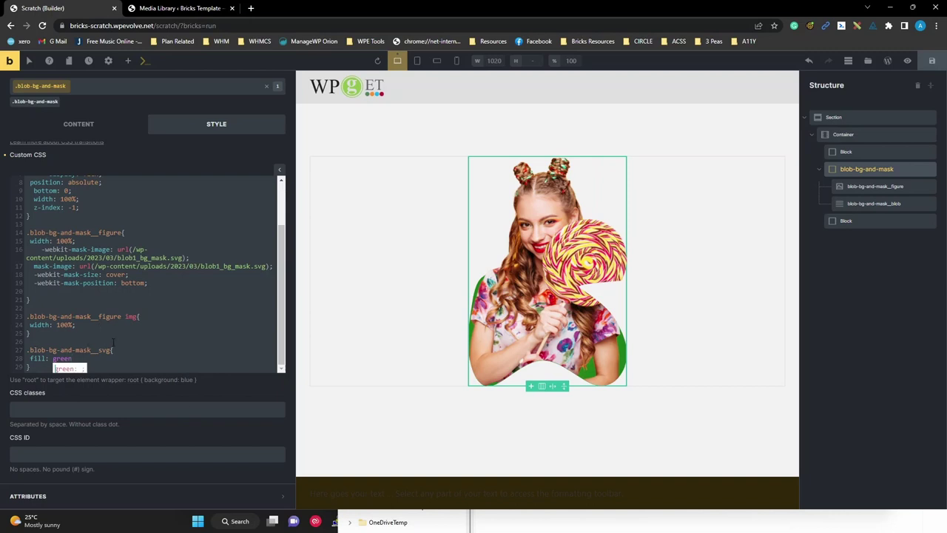
scroll(103, 341, "up", 3)
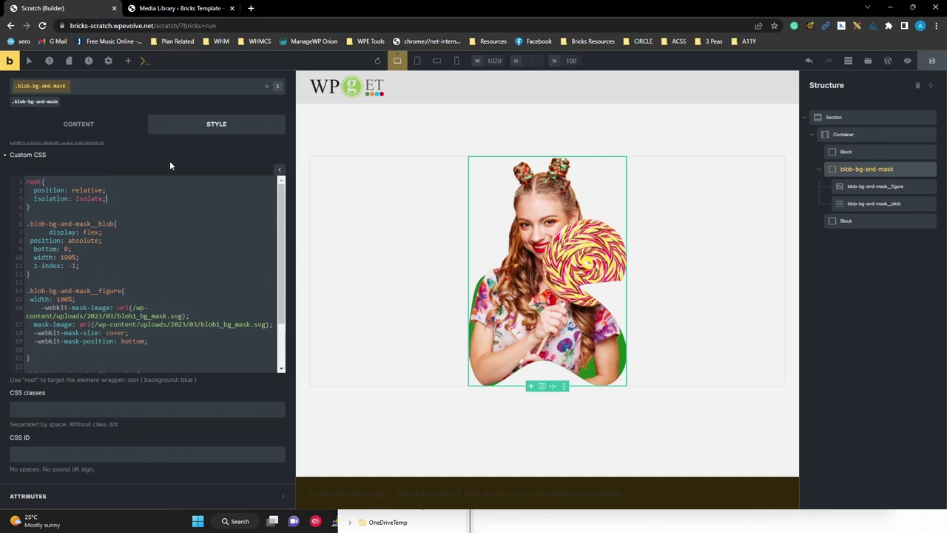
Add a --blob-color: var(--primary) variable to the root rule
key("Return")
type("--")
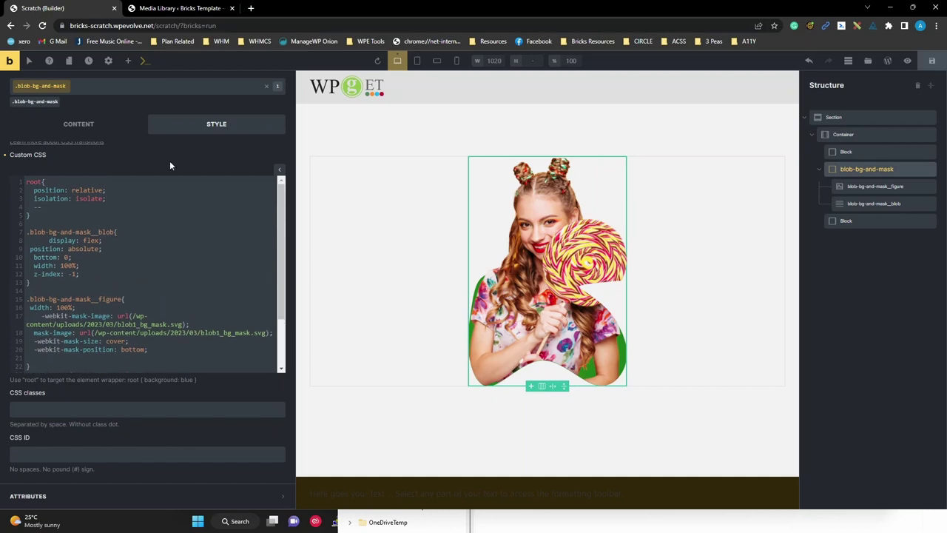
type("blob")
type("-color")
type("{}")
key("BackSpace")
key("BackSpace")
type(": var();")
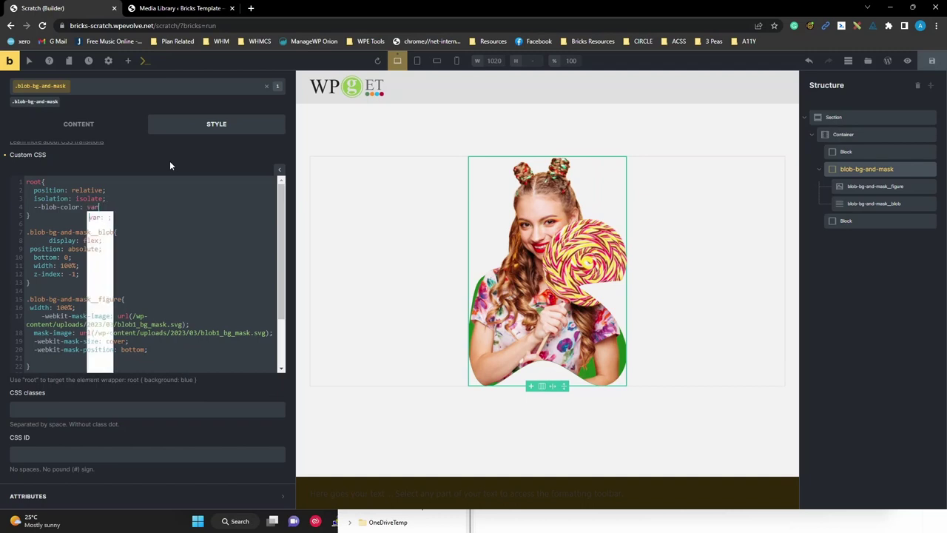
key("Left")
key("Left")
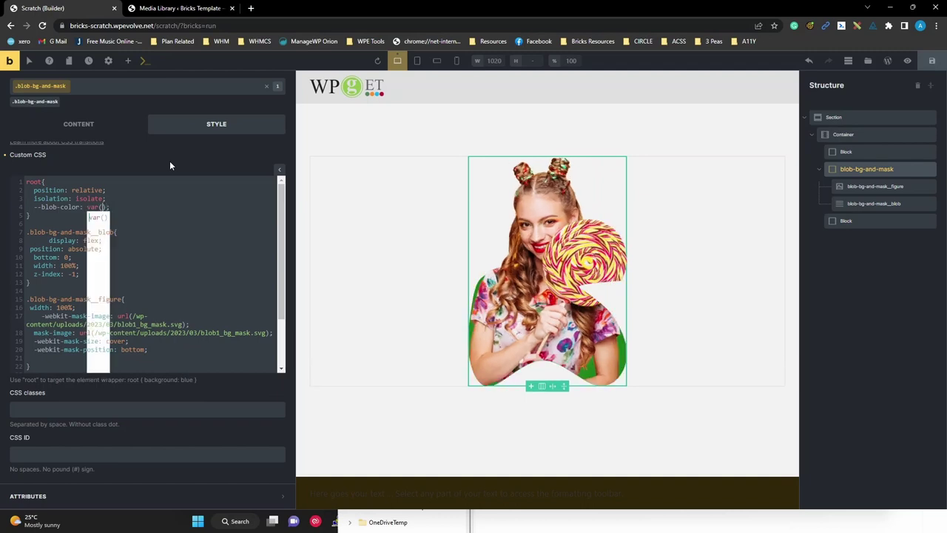
type("--primar")
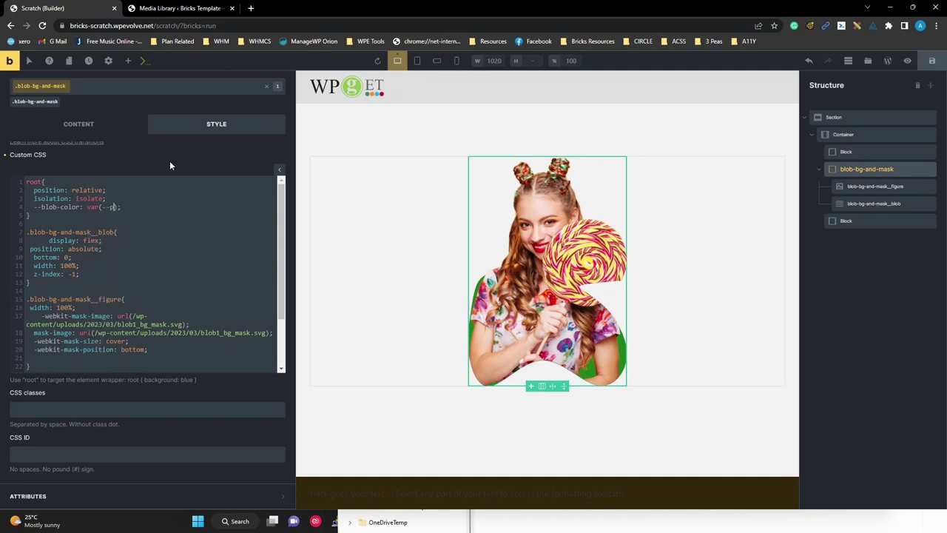
type("y;")
key("BackSpace")
left_click_drag(80, 207, 33, 207)
Set the svg fill to var(--blob-color) and change the variable to var(--secondary)
scroll(141, 252, "down", 2)
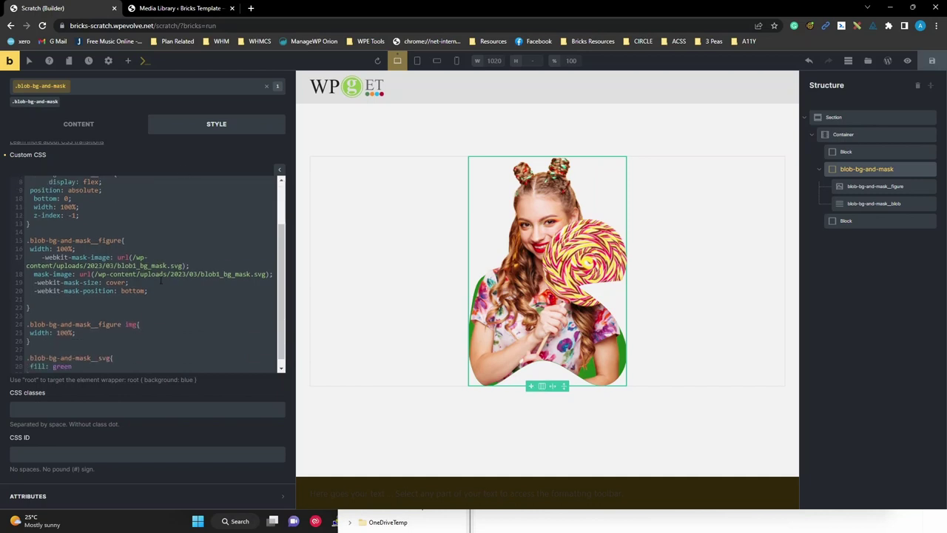
double_click(63, 357)
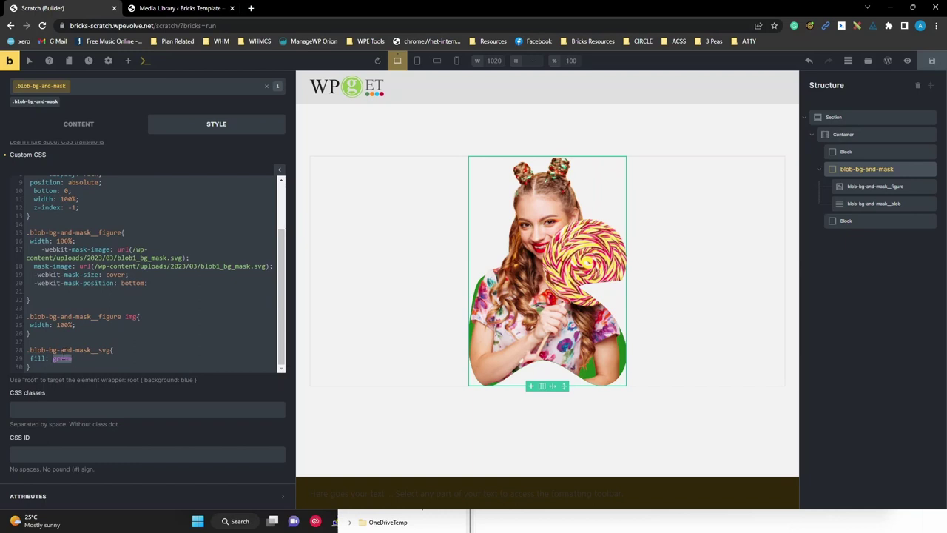
type("var(")
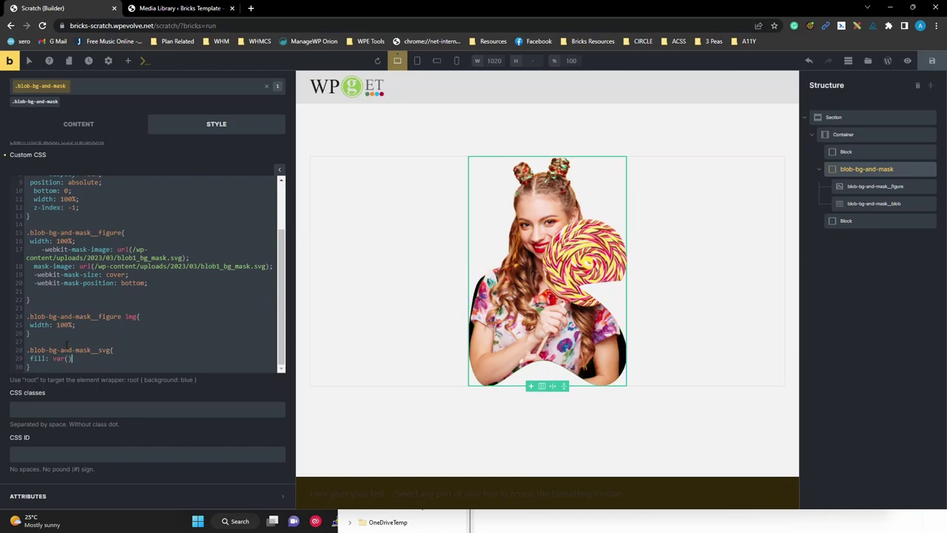
type(";")
type("--blob-color")
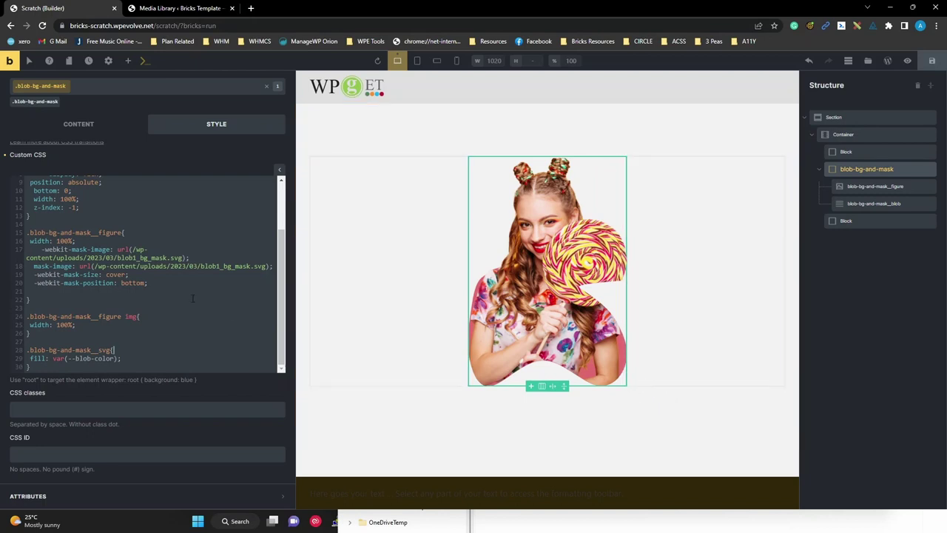
scroll(195, 301, "up", 3)
scroll(194, 300, "up", 3)
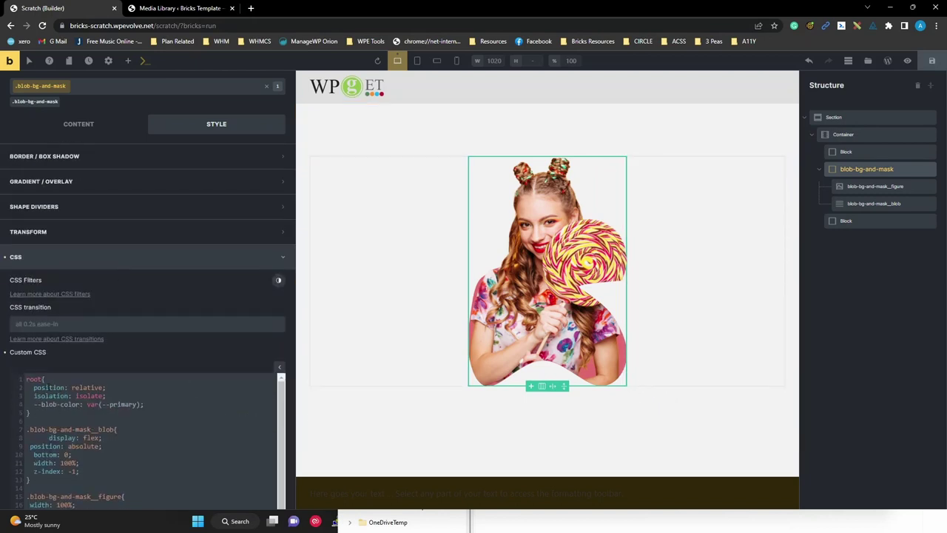
double_click(126, 404)
type("secon")
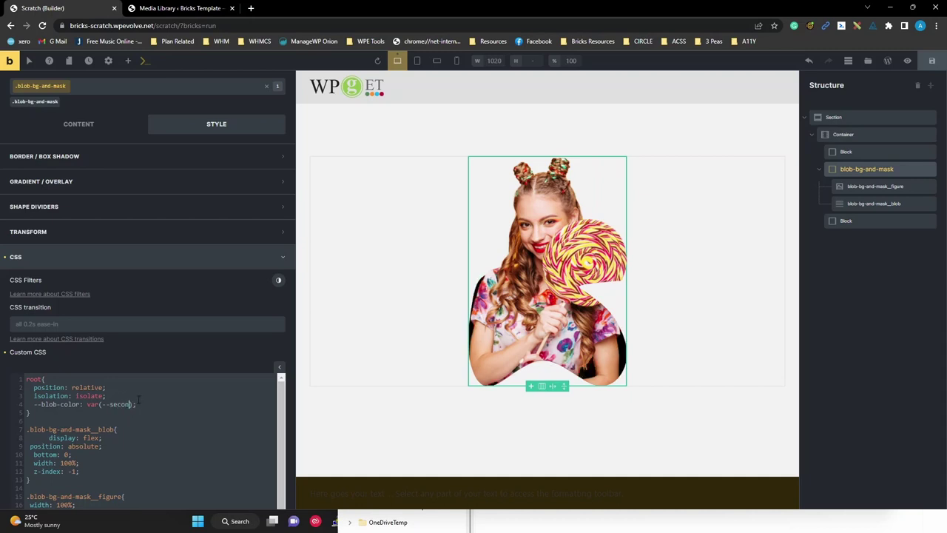
type("dary")
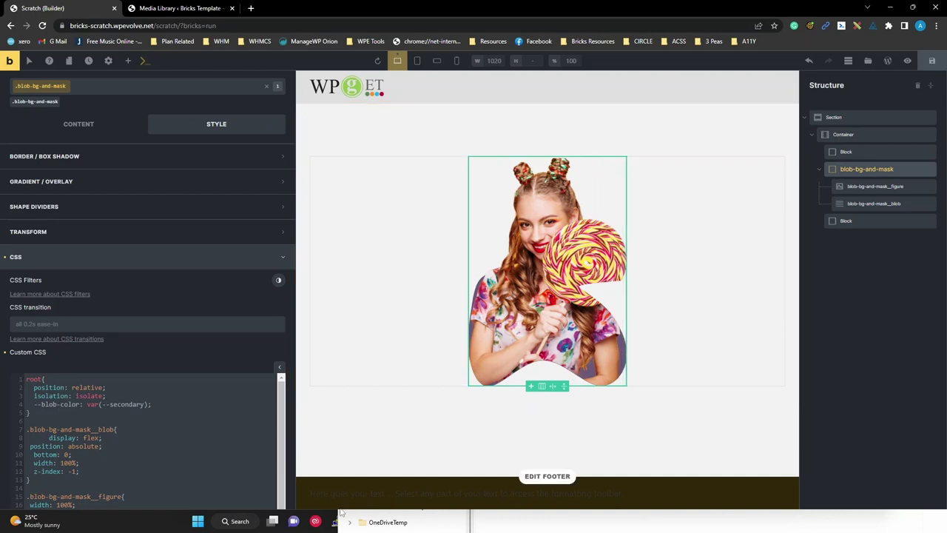
left_click(145, 430)
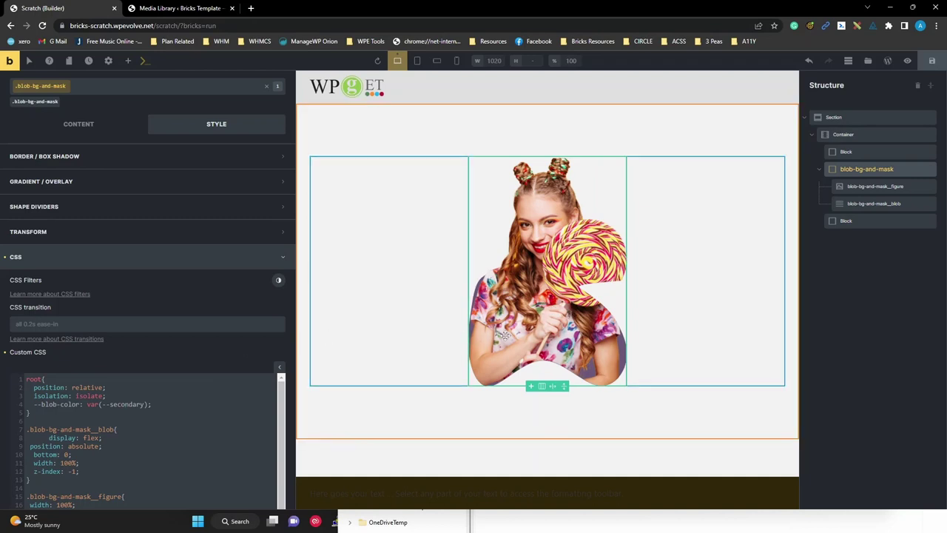
Add transform: translateY(8px) to the .blob-bg-and-mask__figure img rule
scroll(200, 440, "down", 10)
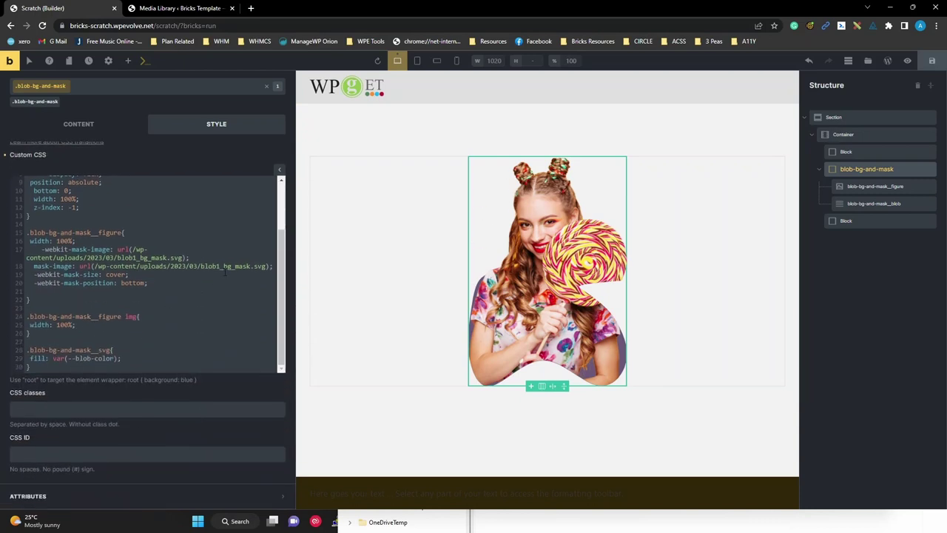
key("Return")
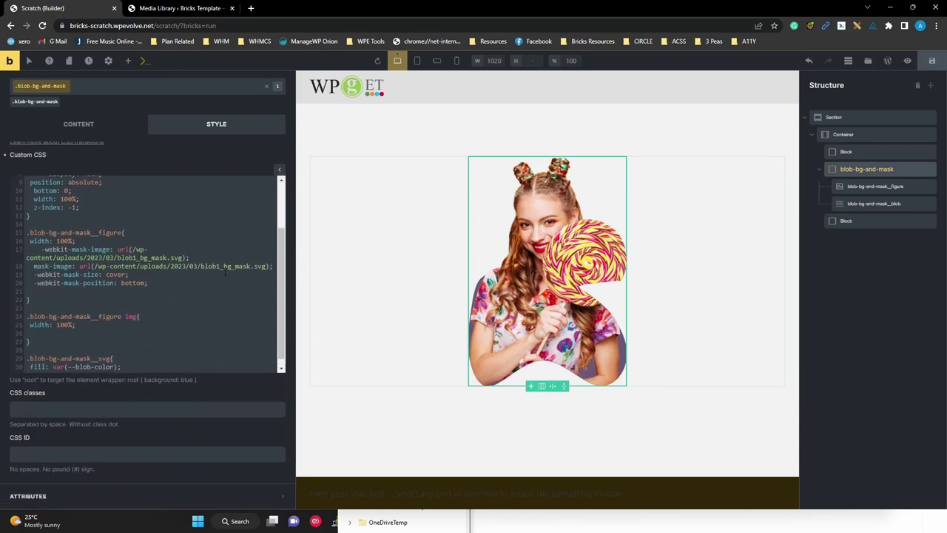
type("tr")
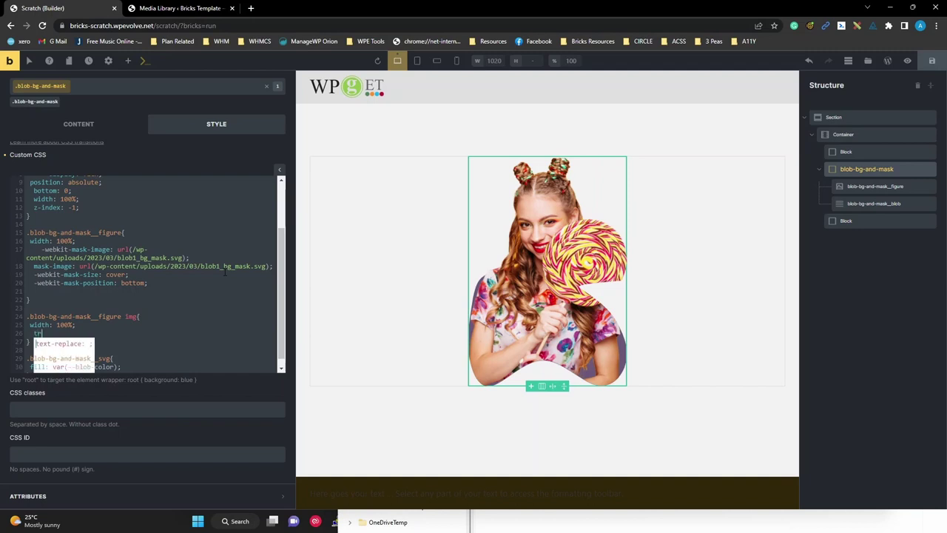
type("ansform")
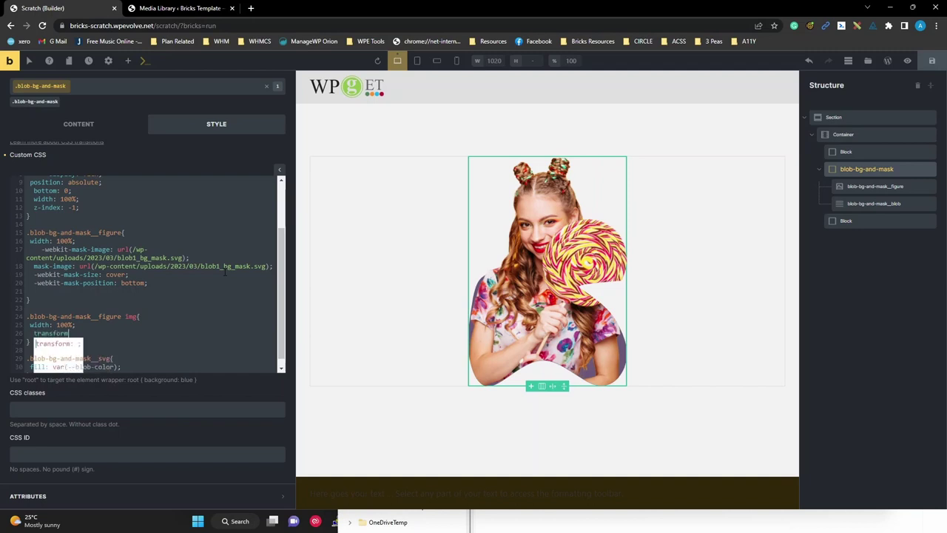
type(": tran")
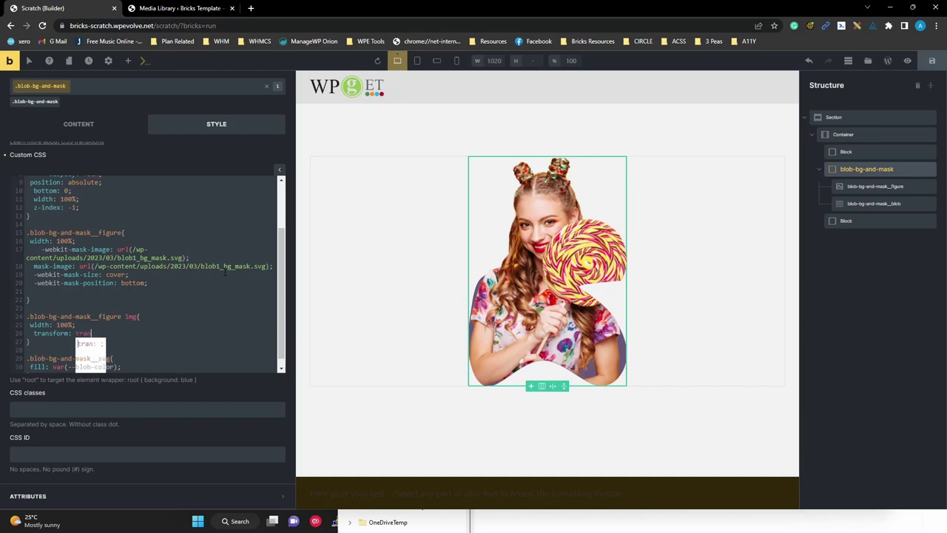
type("slateY")
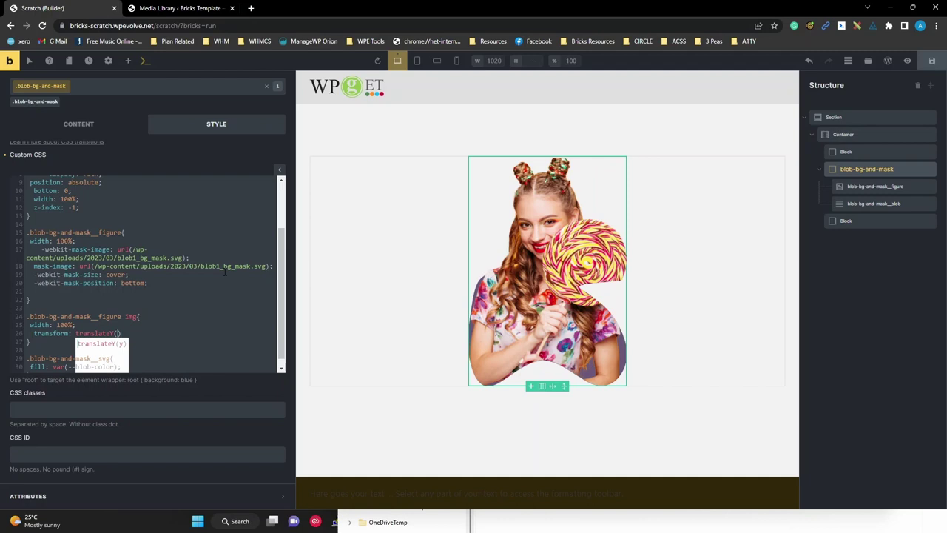
type("(8px)")
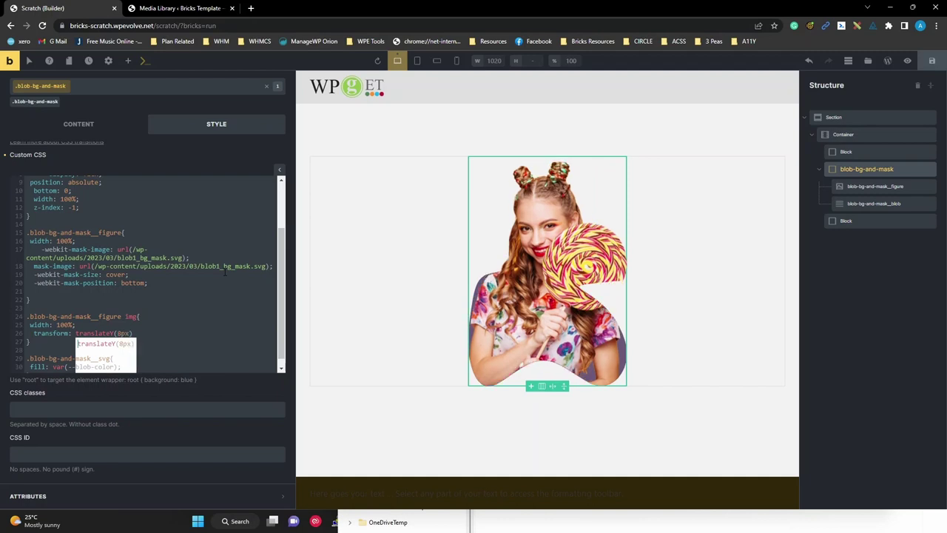
type(";")
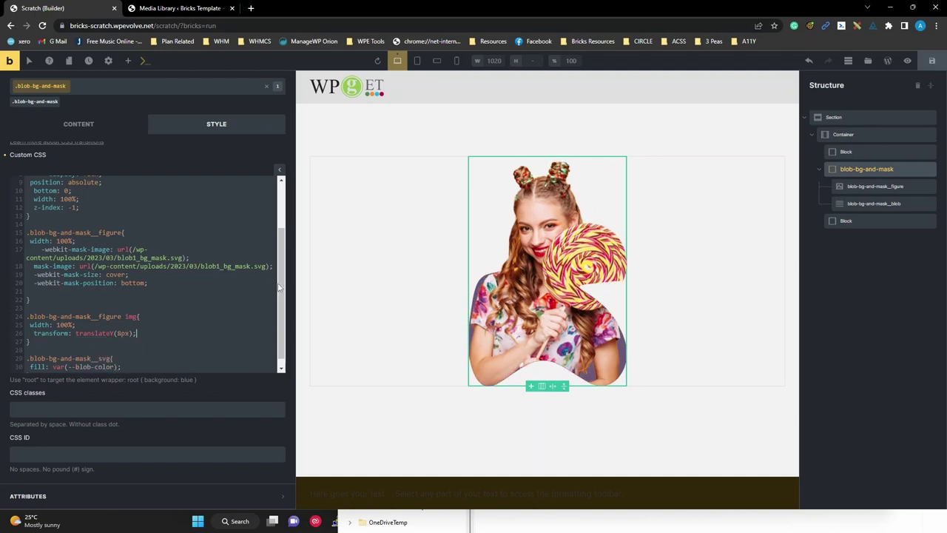
mouse_move(536, 391)
left_click_drag(30, 342, 25, 316)
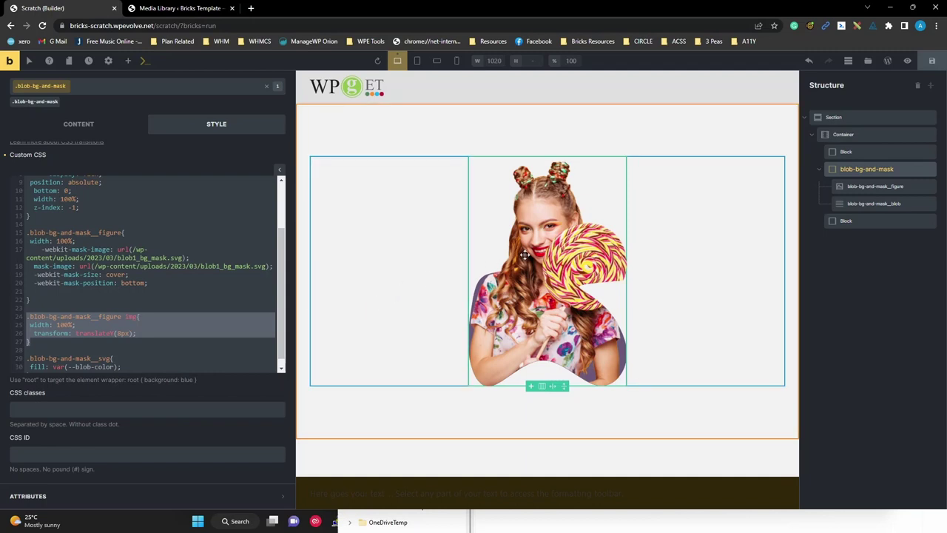
Duplicate the figure img rule as a :hover rule with translateY(0) and no width
left_click(49, 326)
scroll(67, 230, "up", 3)
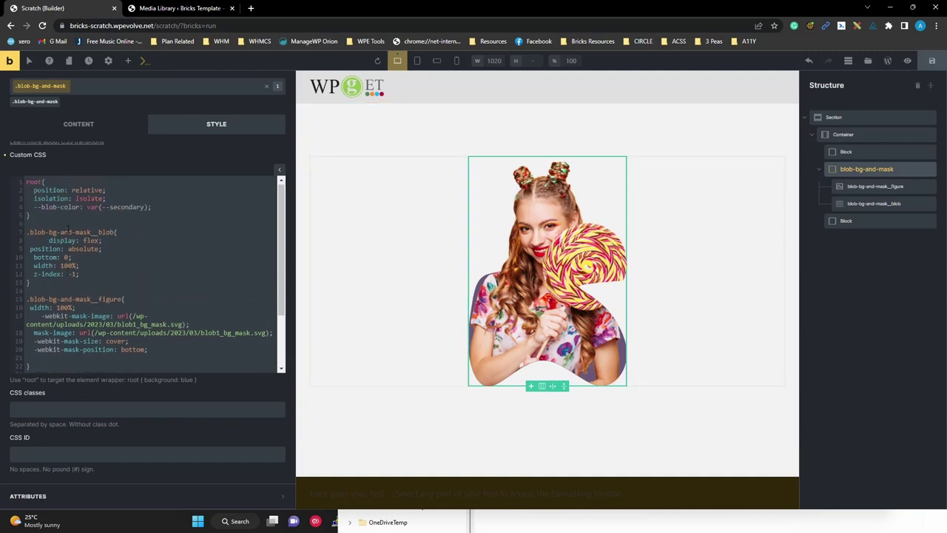
scroll(148, 273, "down", 3)
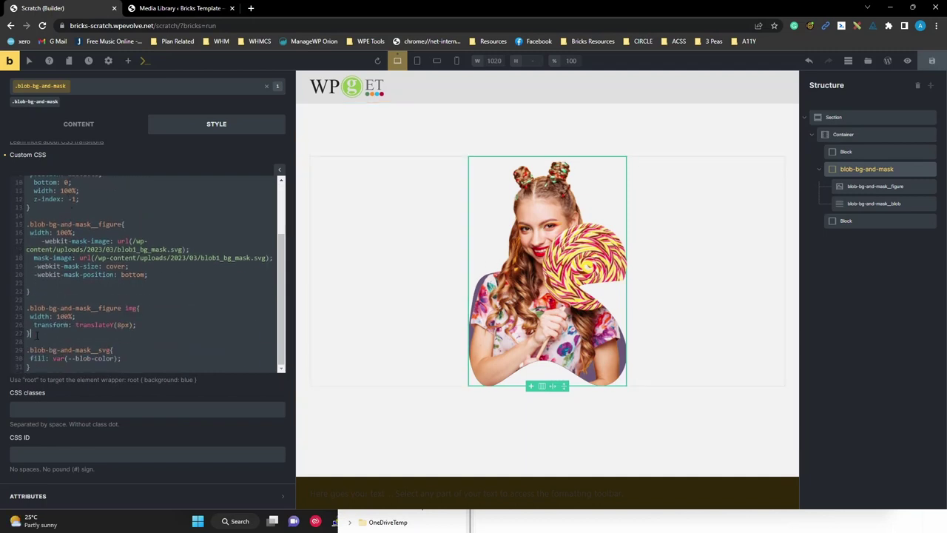
left_click_drag(31, 333, 19, 308)
key("ctrl+c")
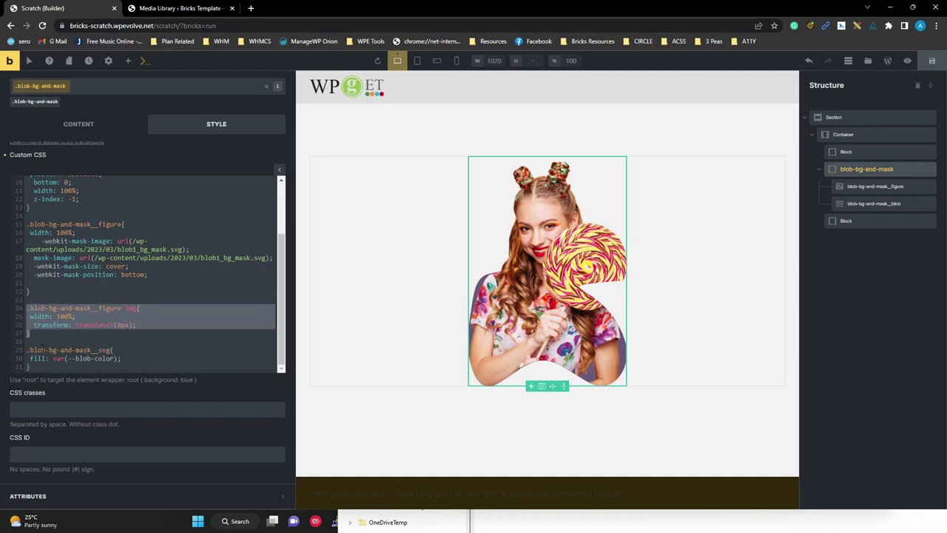
left_click(37, 335)
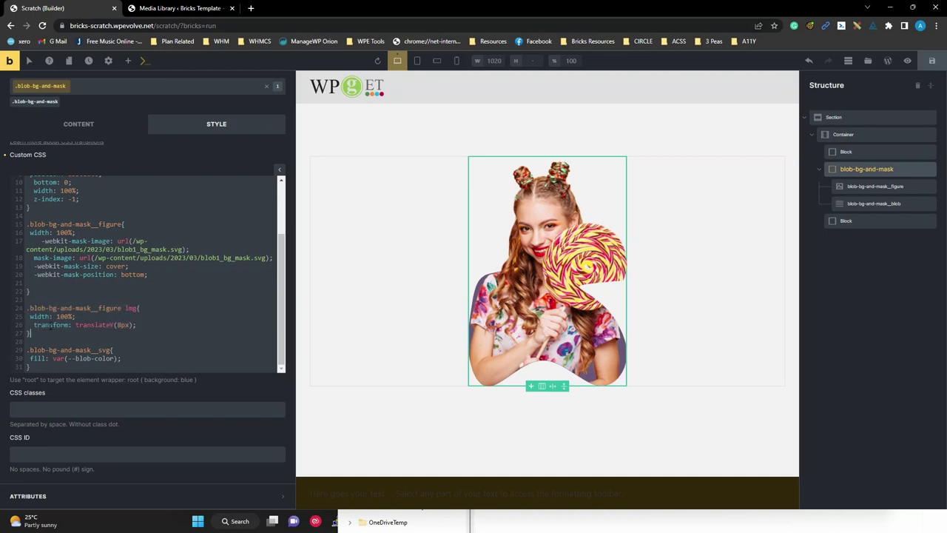
key("Return")
key("ctrl+v")
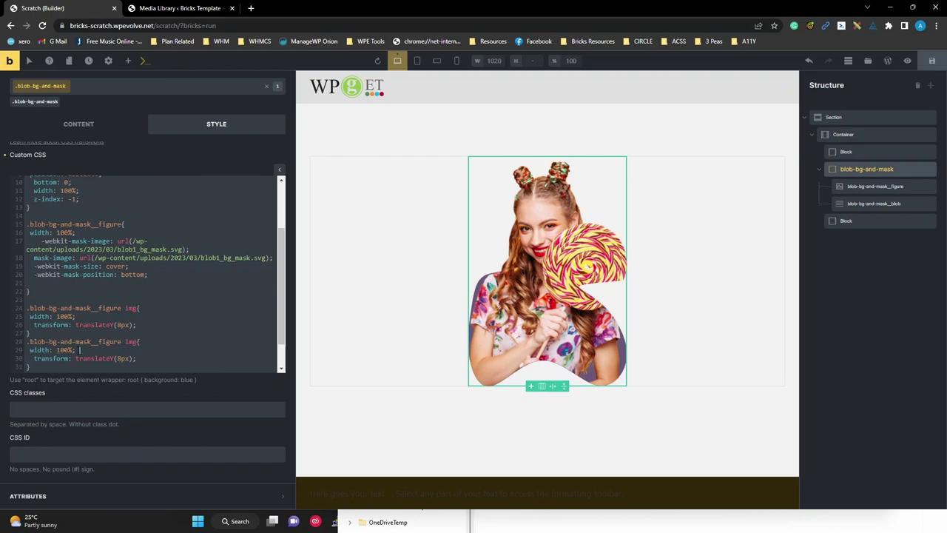
left_click_drag(80, 350, 15, 354)
key("BackSpace")
double_click(126, 358)
type("0")
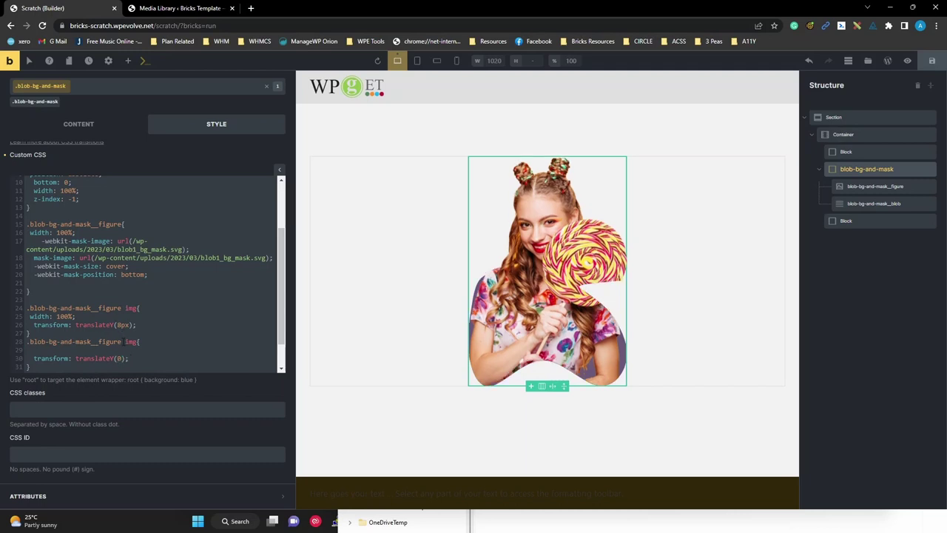
left_click(121, 341)
type(":hover")
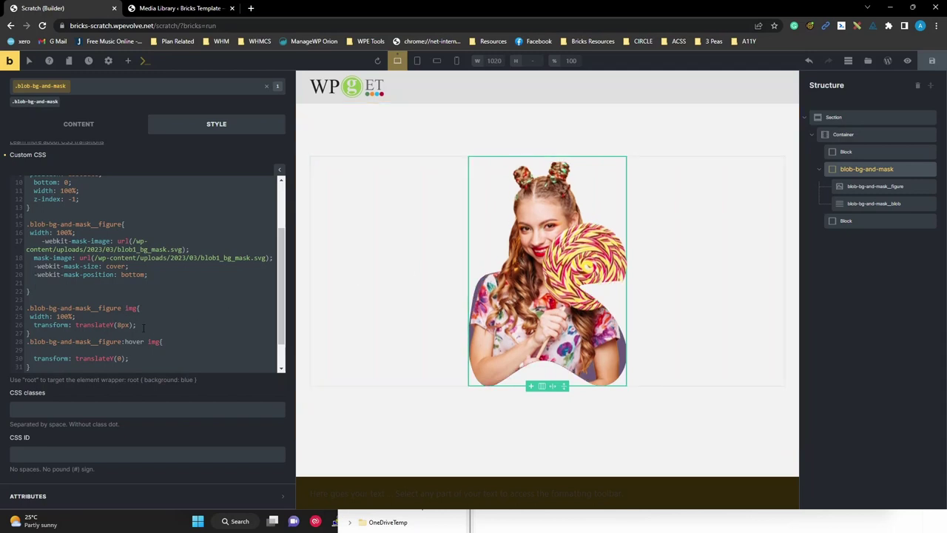
Add transition: all 0.3s to the base img rule and 0.7s to the hover rule
key("Return")
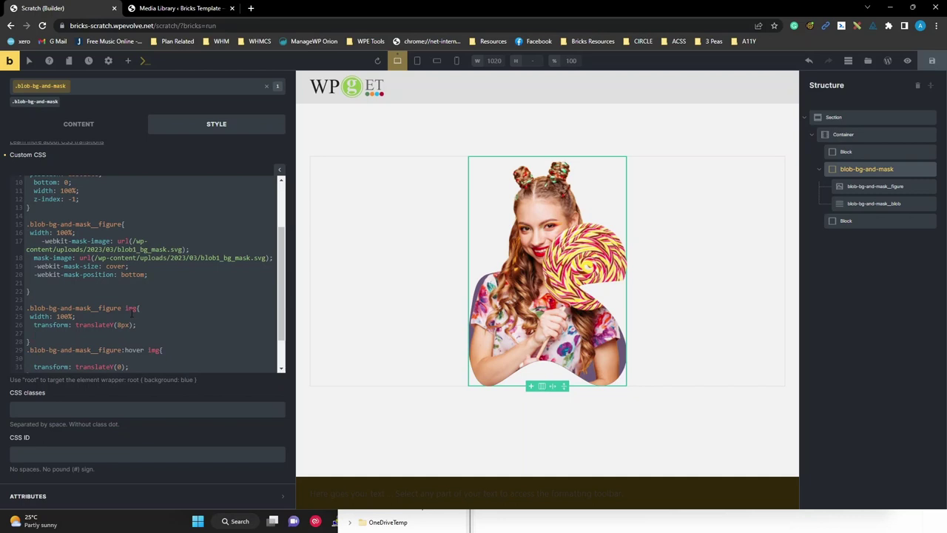
type("transition")
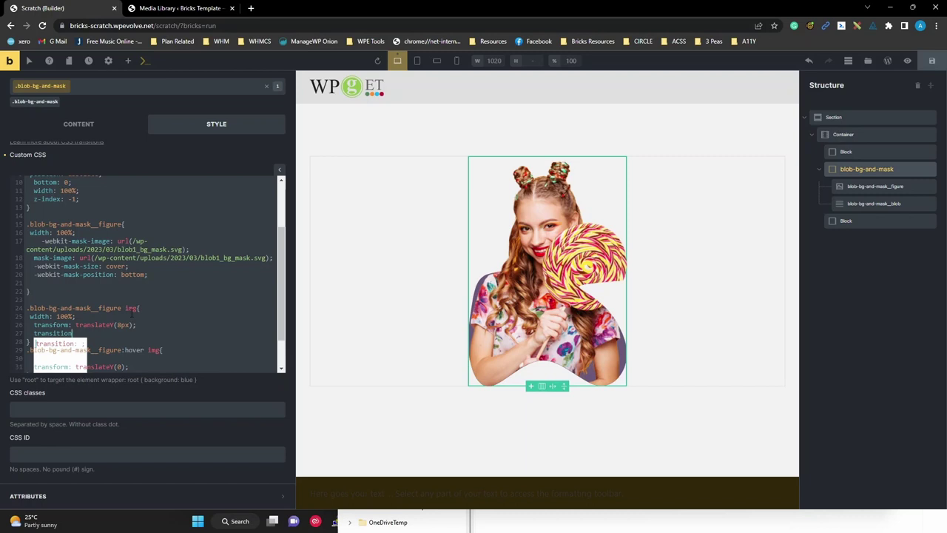
type(": all 0.3s;")
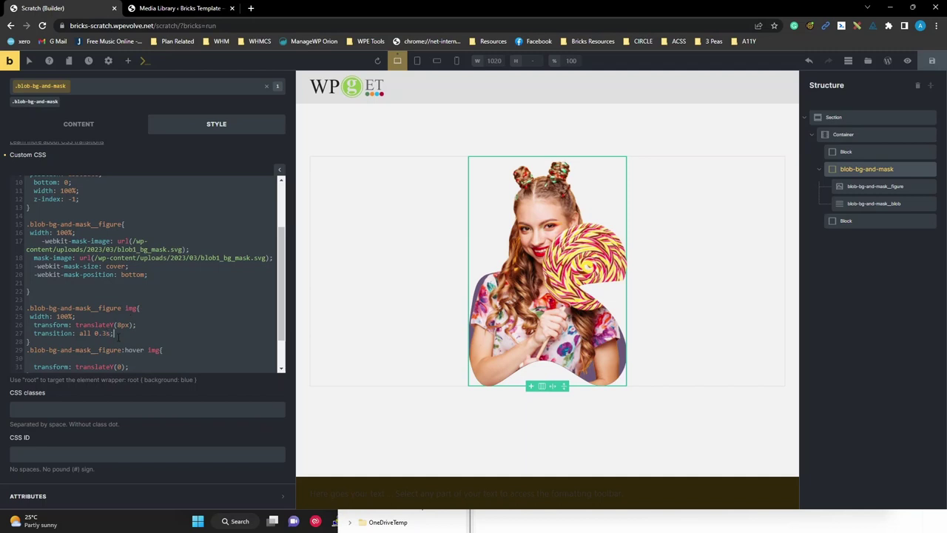
left_click_drag(118, 336, 32, 334)
key("ctrl+c")
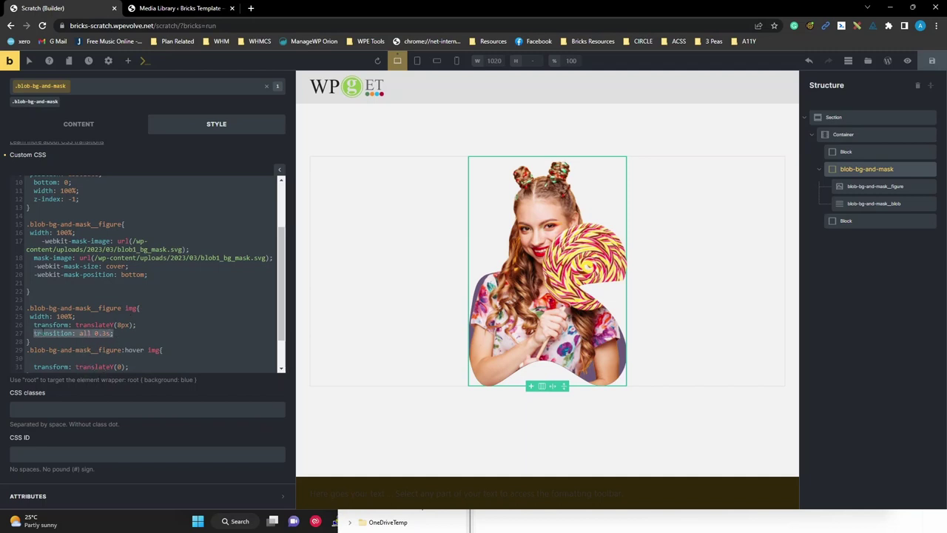
scroll(146, 302, "down", 1)
left_click(144, 325)
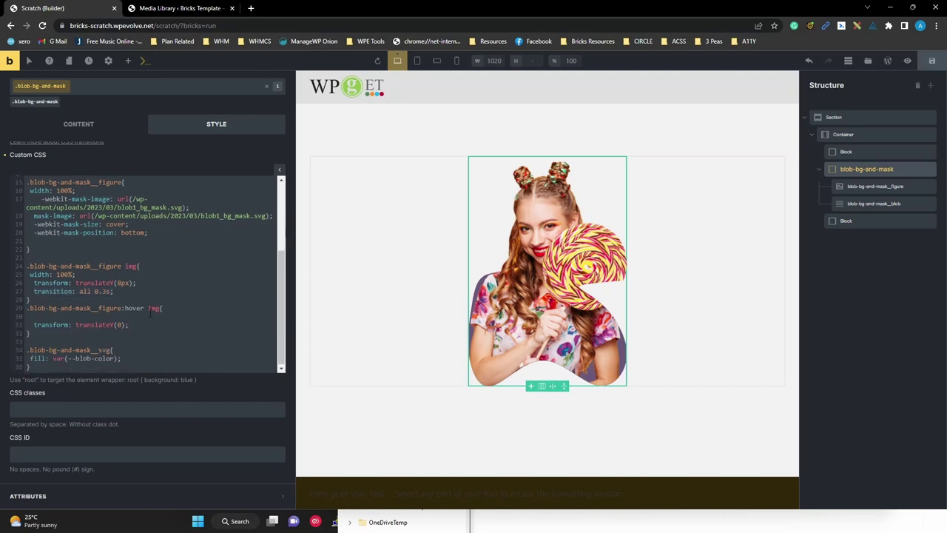
key("Return")
key("ctrl+v")
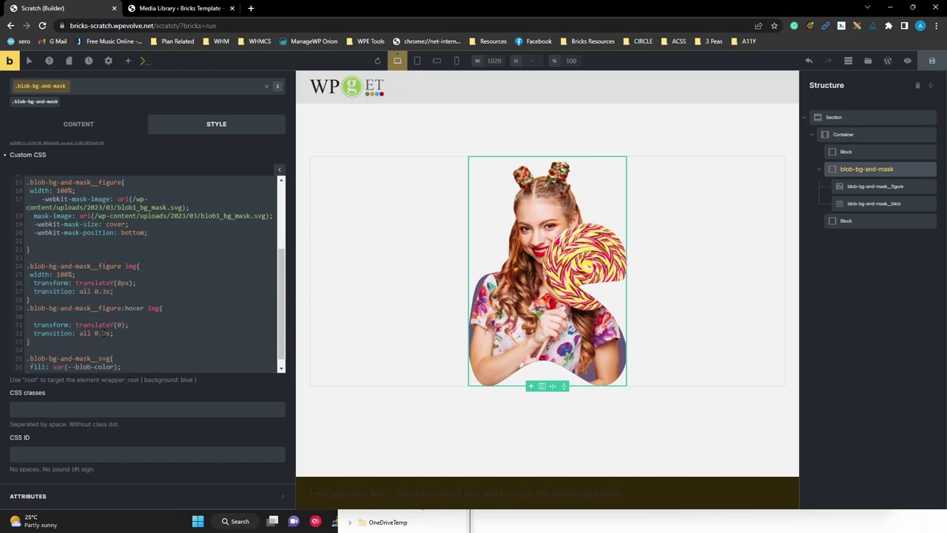
key("BackSpace")
type("7")
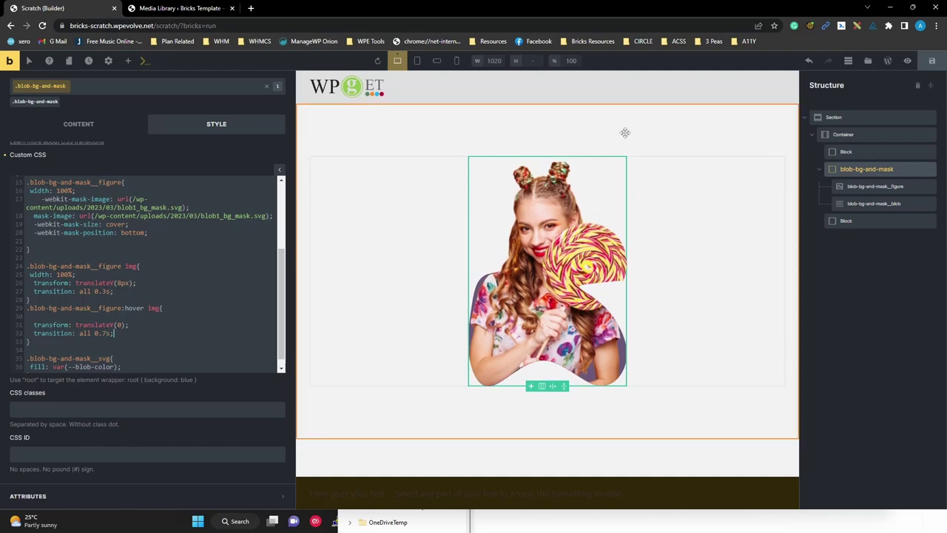
Add pointer: cursor to the hover rule, then switch to the other window
key("Return")
type("pointer")
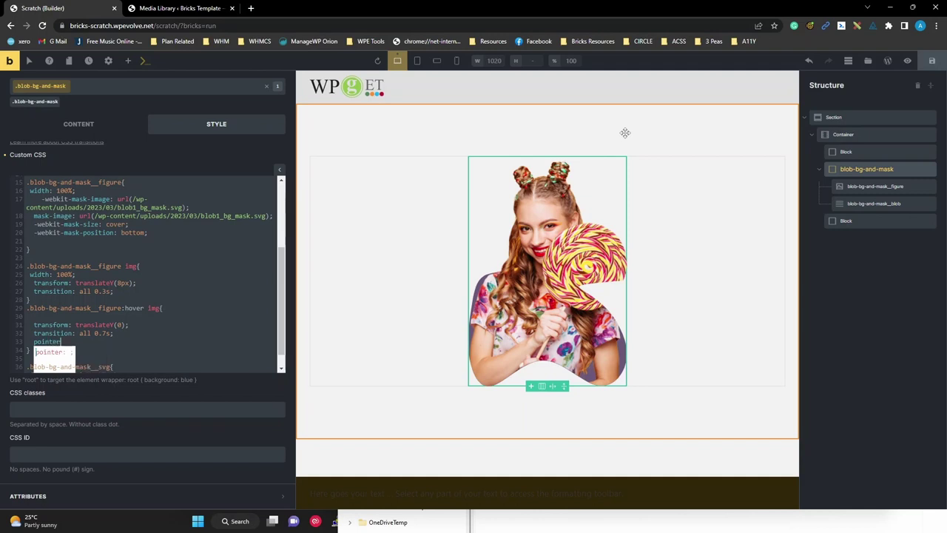
type(": curs")
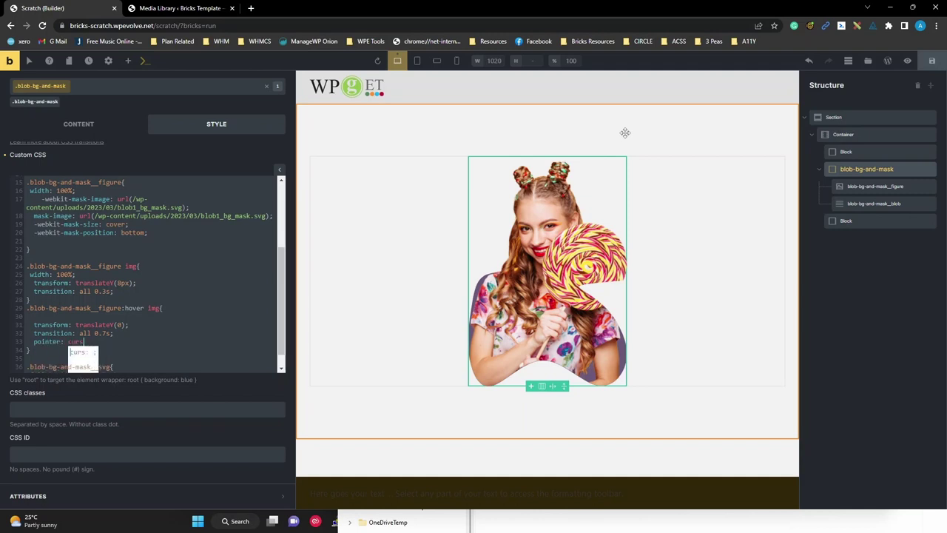
type("or;")
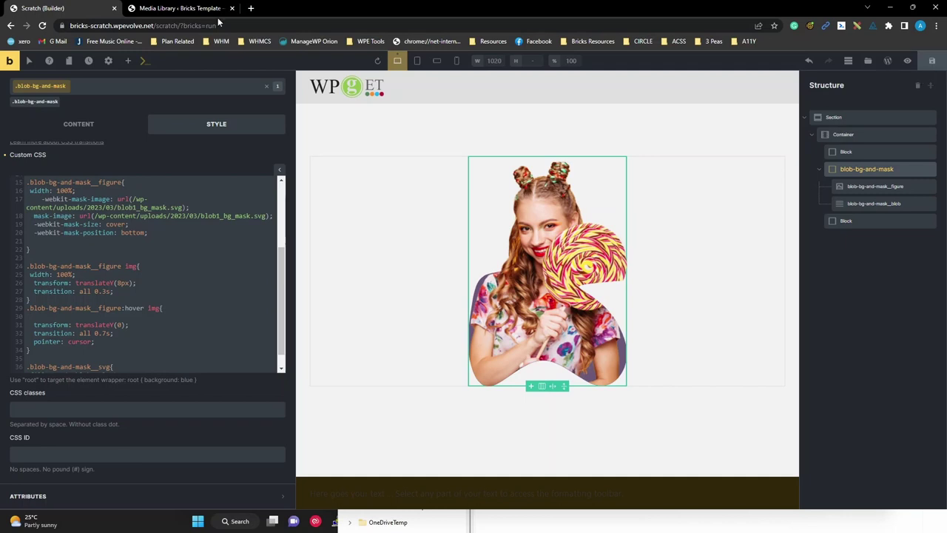
key("alt+Tab")
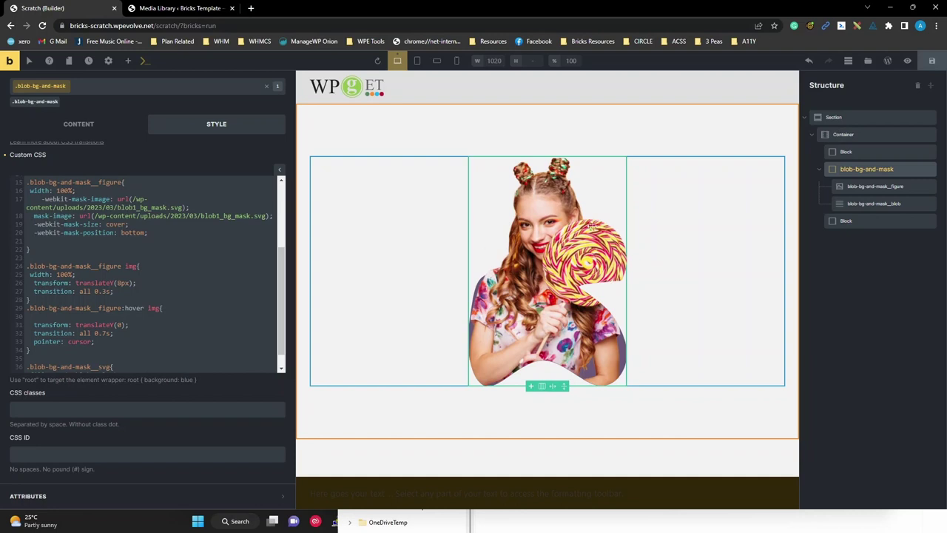
Add a new Block after the first Block and move blob-bg-and-mask into it
left_click(850, 153)
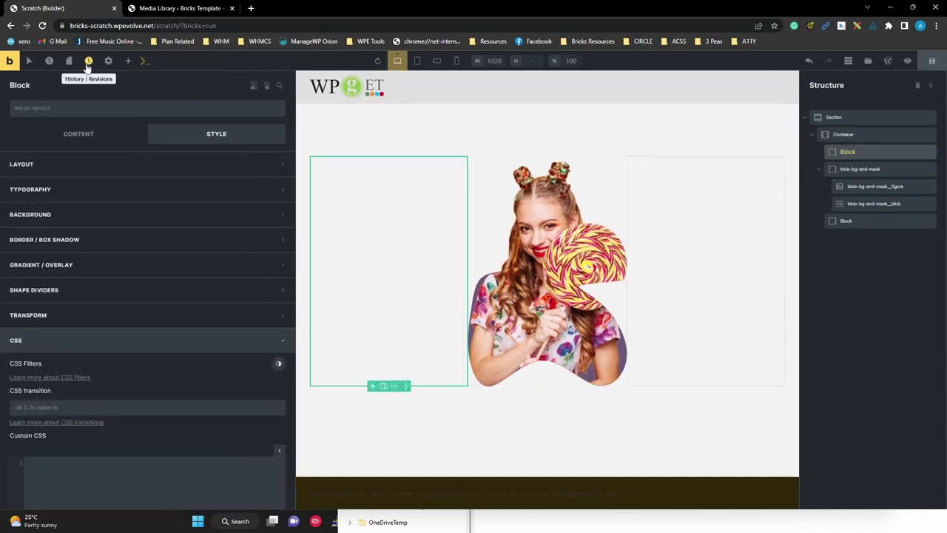
left_click(128, 60)
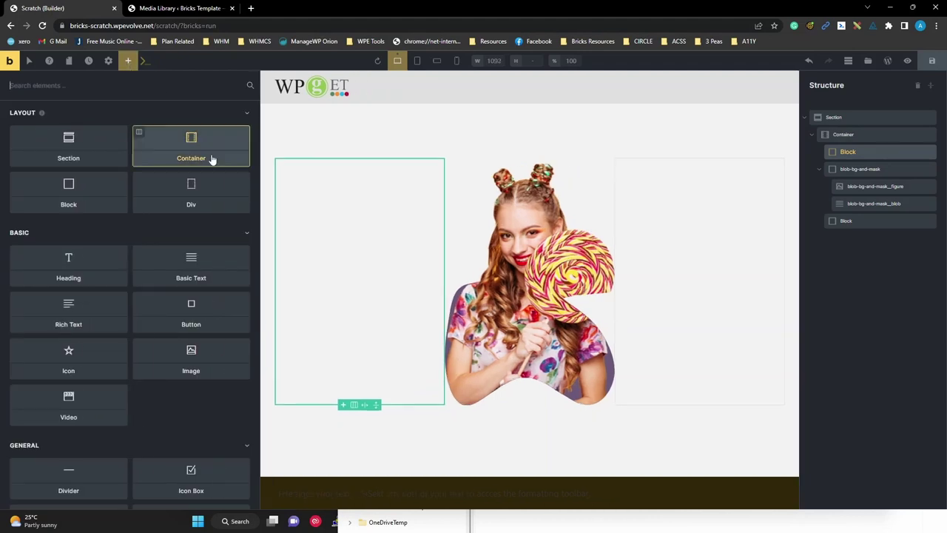
left_click(56, 193)
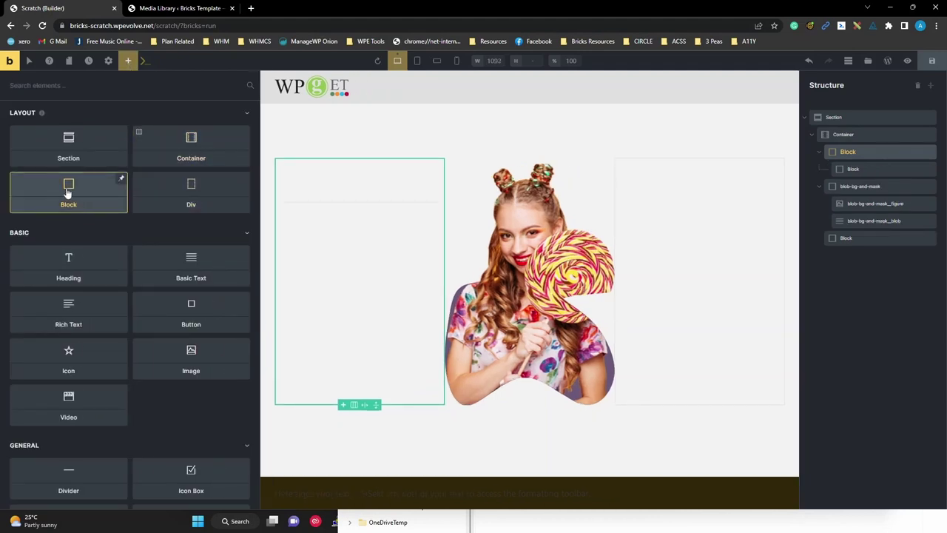
left_click(67, 193)
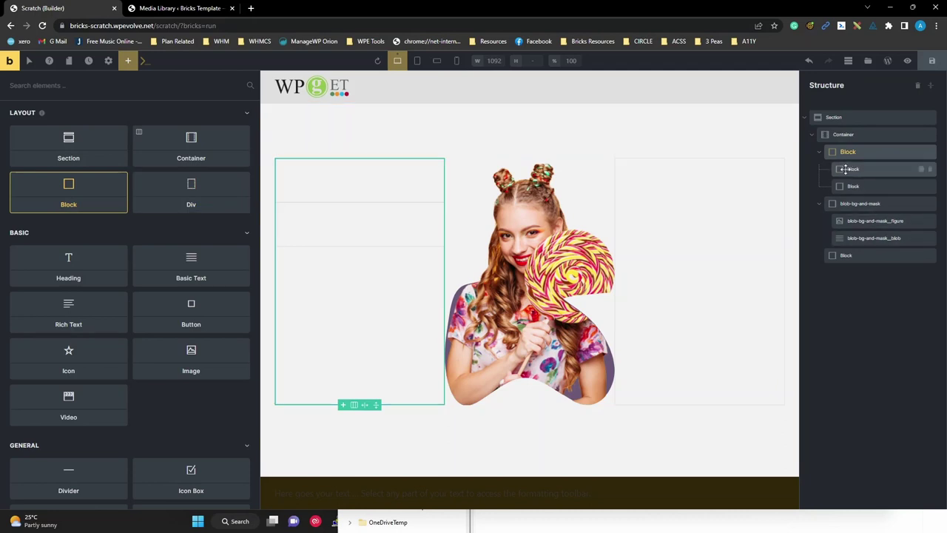
left_click(930, 169)
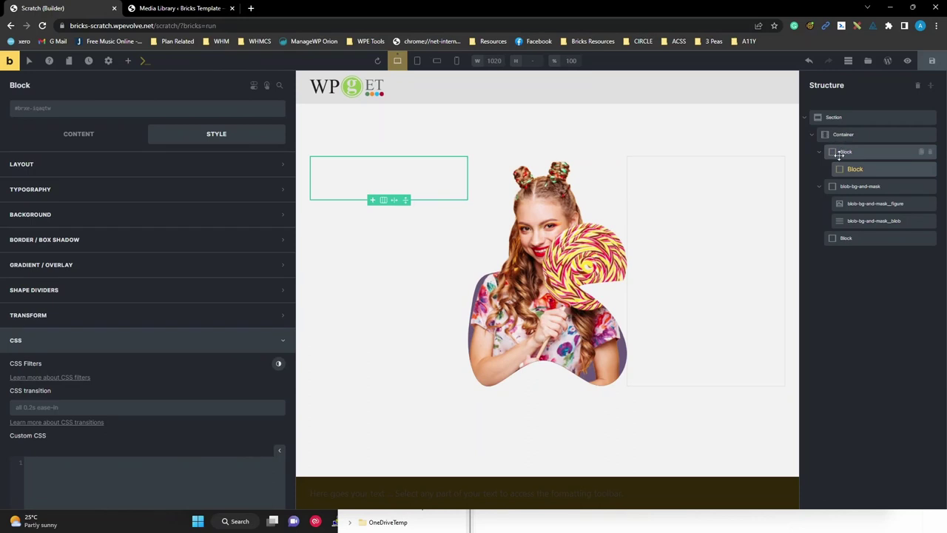
left_click_drag(839, 168, 835, 148)
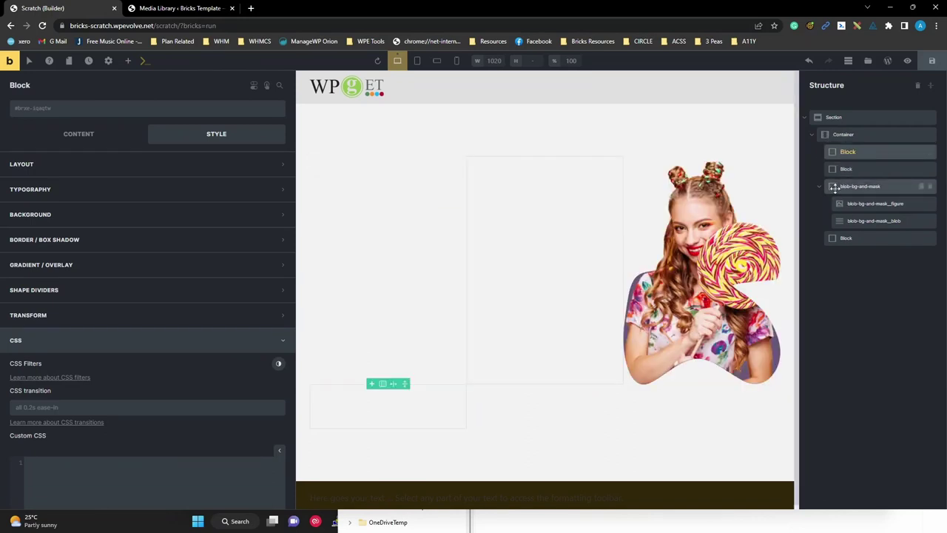
left_click_drag(834, 187, 851, 170)
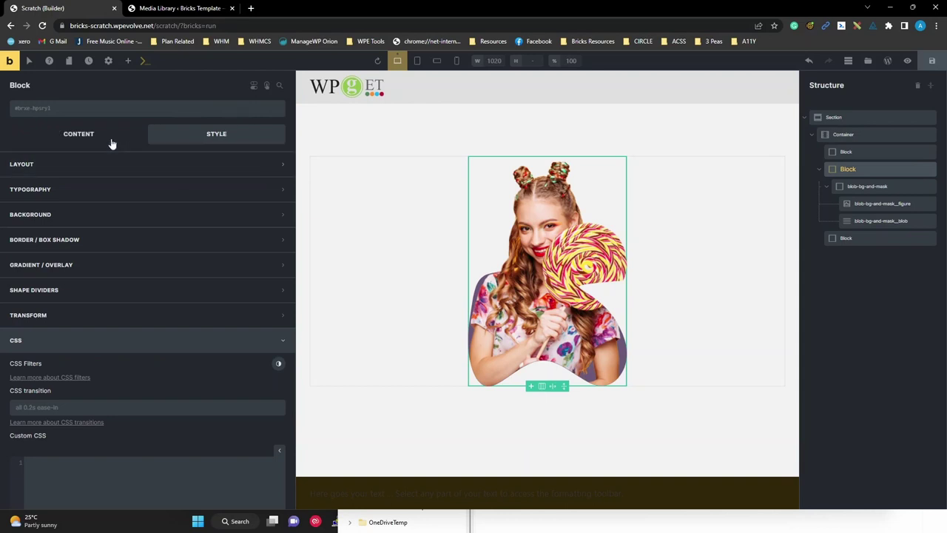
Give the wrapper block 50 padding on all four linked sides
left_click(100, 170)
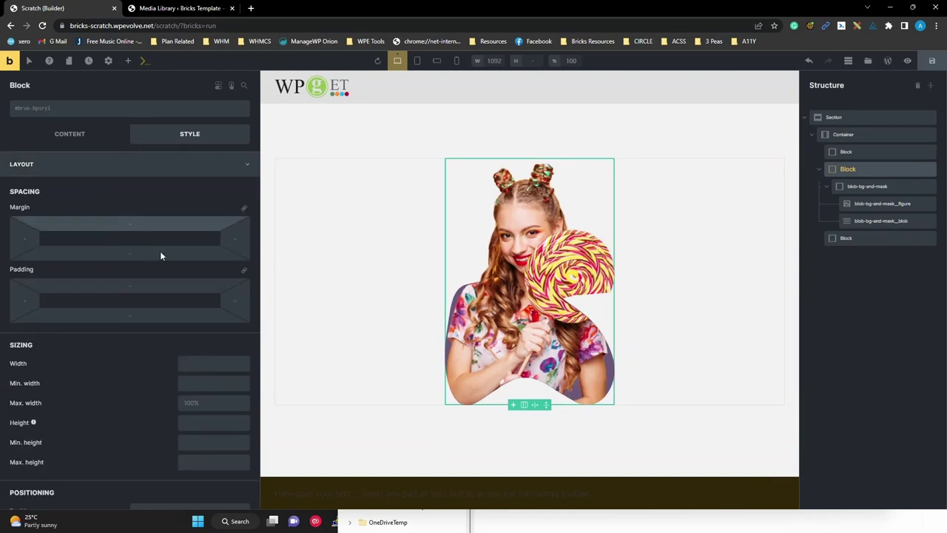
left_click(243, 271)
left_click(171, 288)
type("50")
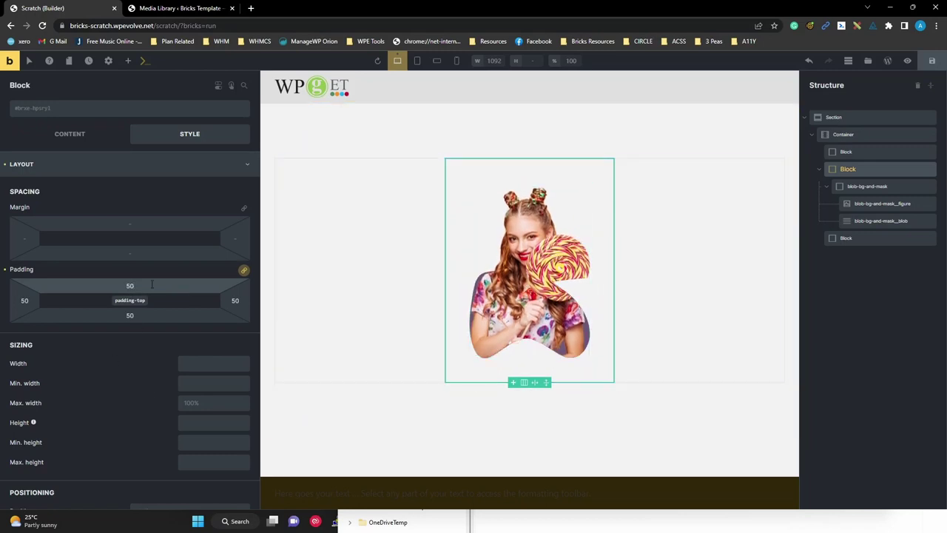
Set the block's Position to relative
scroll(210, 396, "down", 2)
left_click(191, 416)
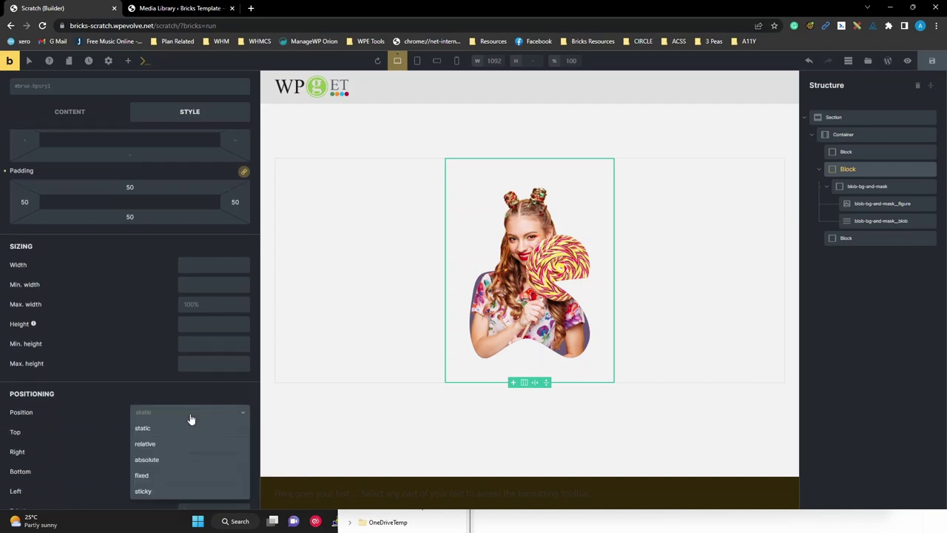
left_click(177, 443)
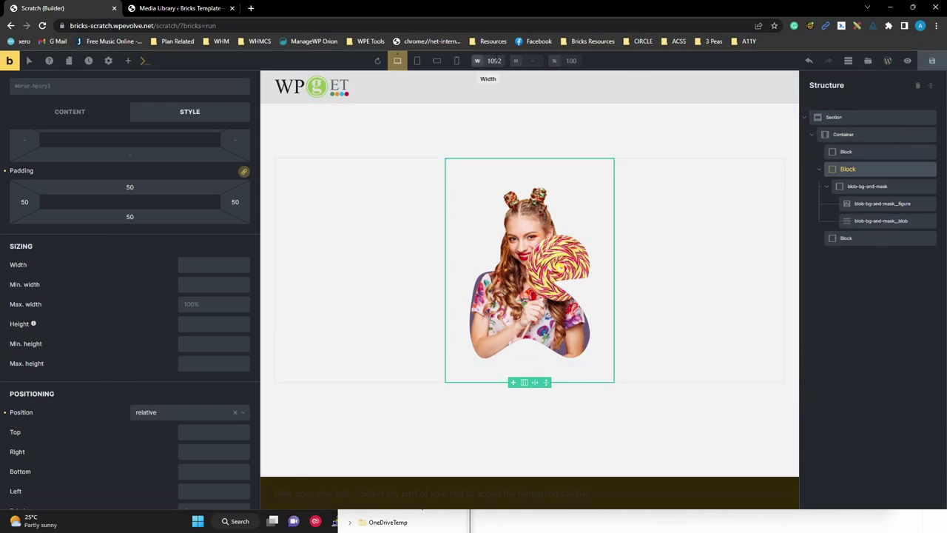
Reload the frontend preview to see the centred masked photo, then go to Blobmaker
key("alt+Tab")
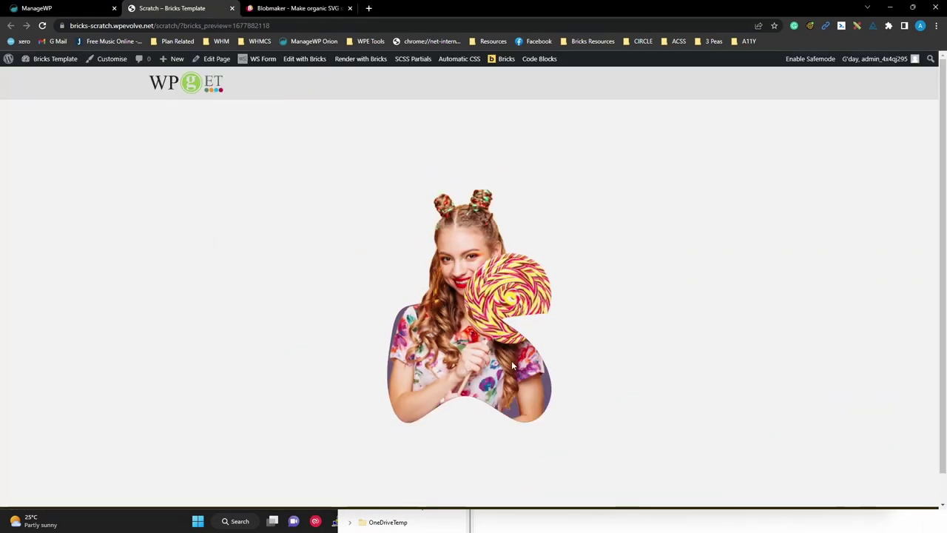
key("F5")
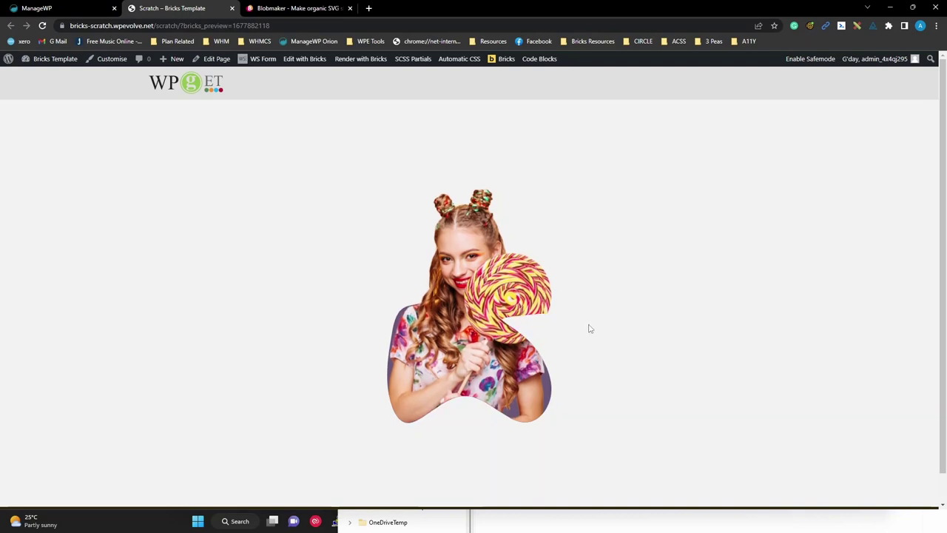
left_click(312, 8)
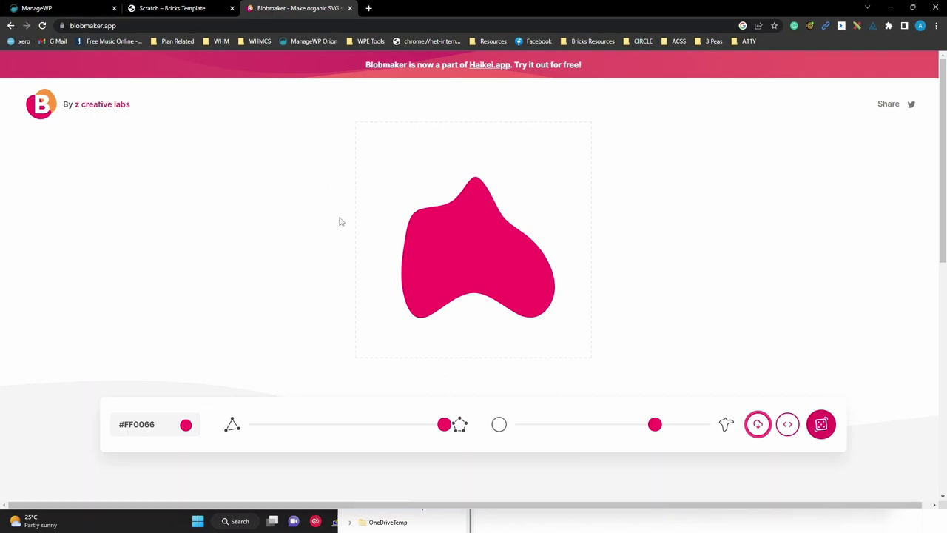
left_click(568, 523)
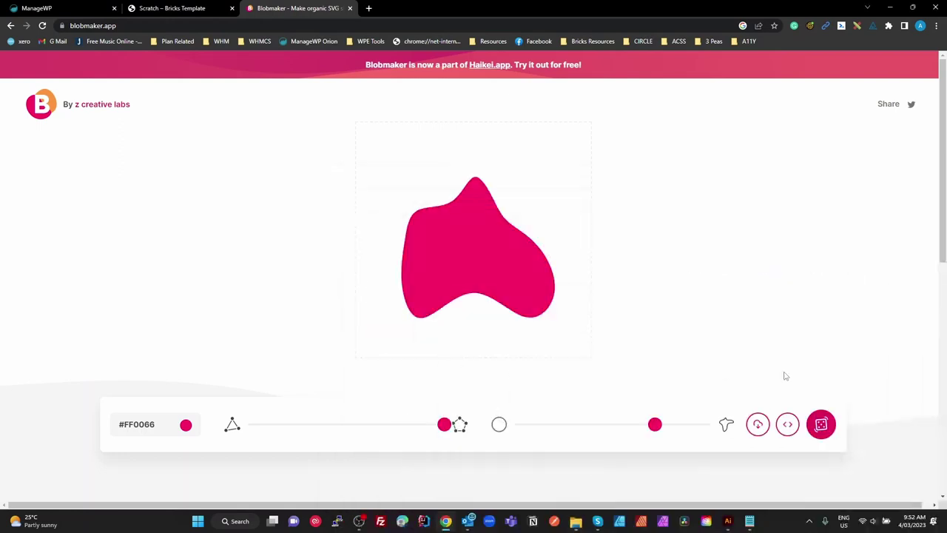
left_click(728, 521)
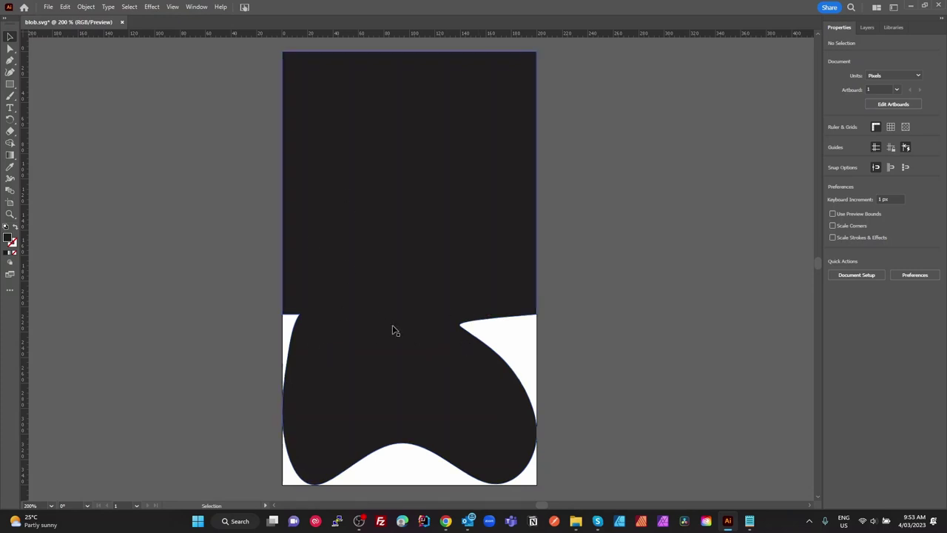
key("alt+Tab")
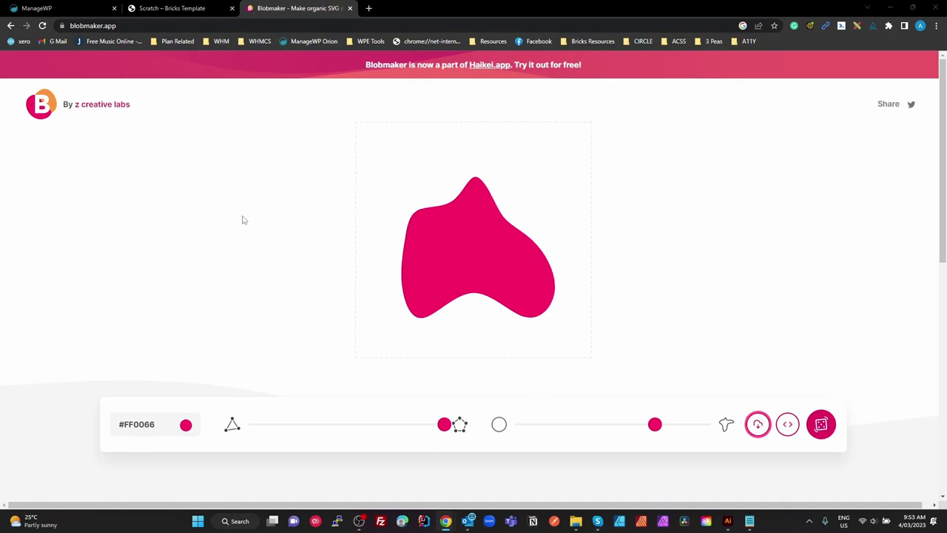
key("alt+Tab")
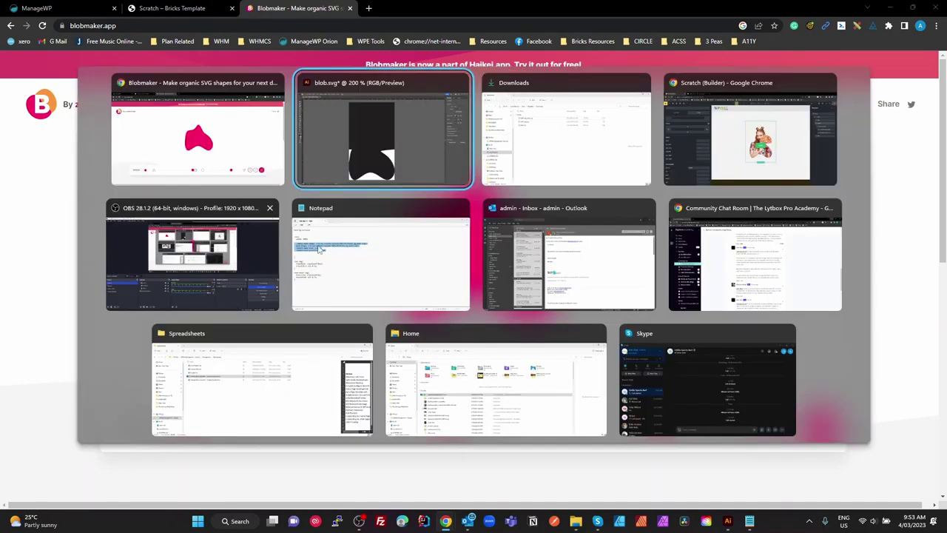
Glance at the frontend preview, then return to the Bricks builder window
left_click(742, 173)
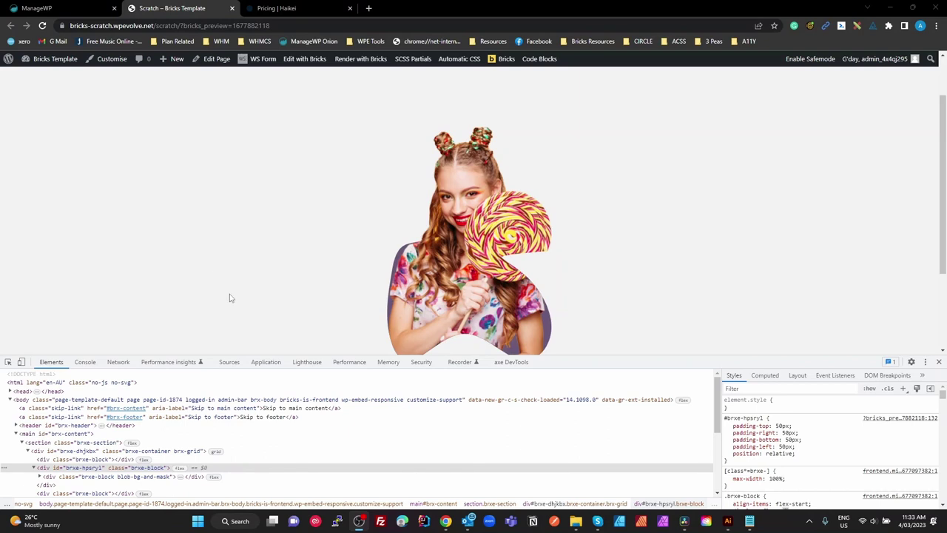
left_click(219, 219)
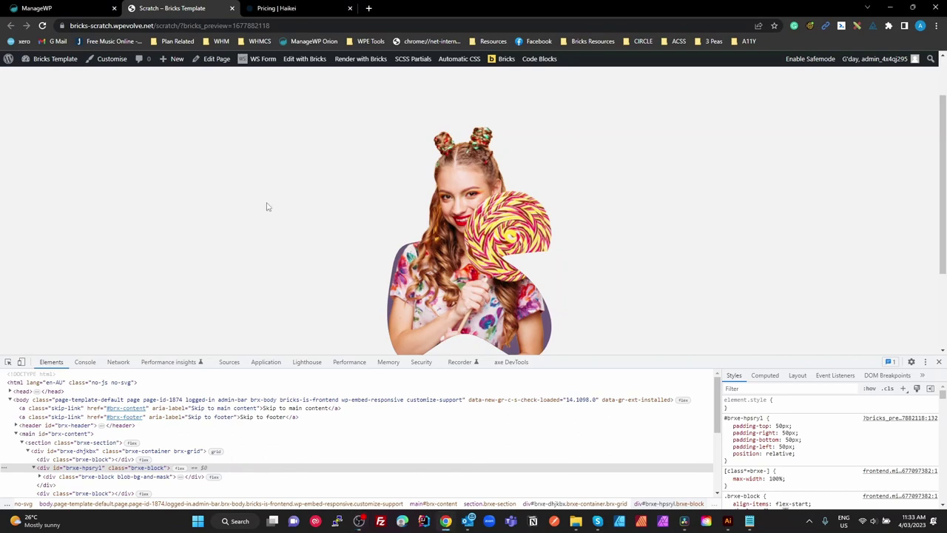
key("alt+Tab")
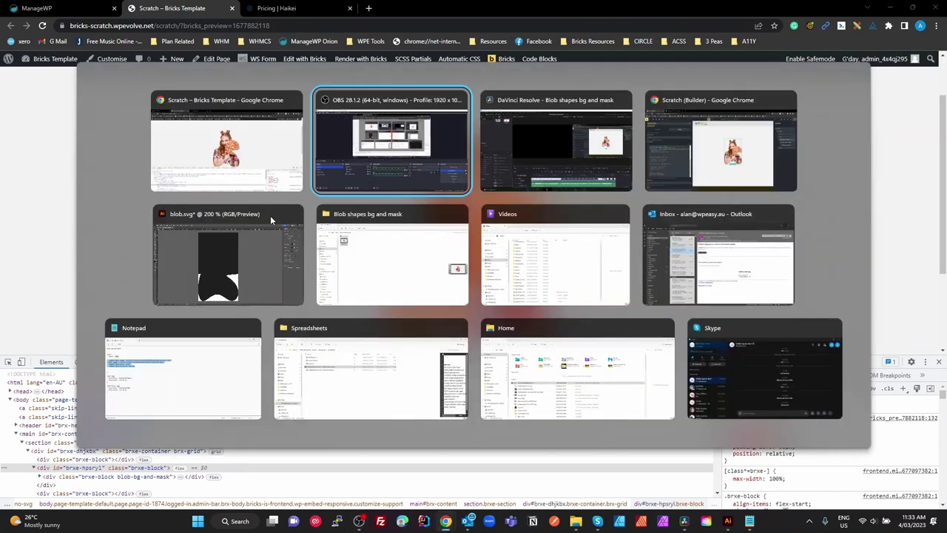
key("alt+Tab")
key("alt+Tab")
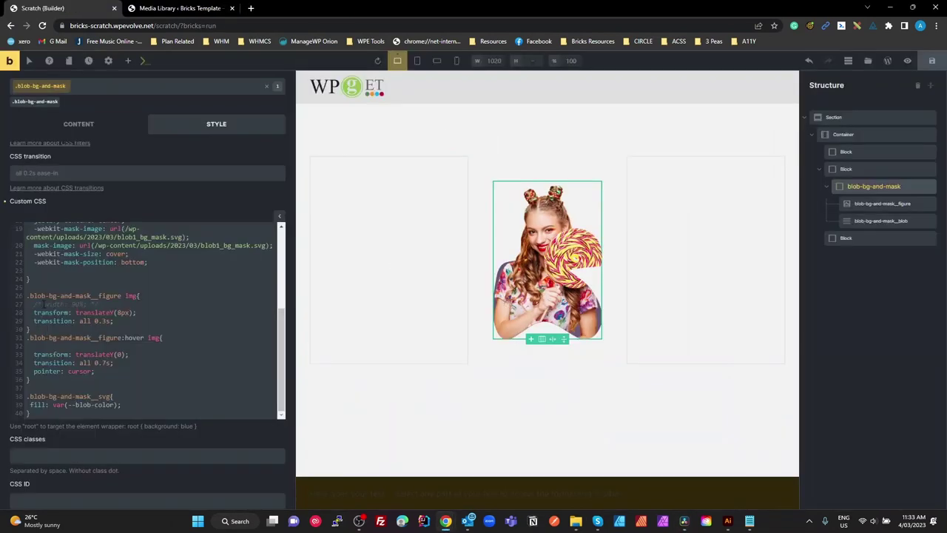
Uncomment the width: 90% declaration in the figure img rule
double_click(42, 303)
key("BackSpace")
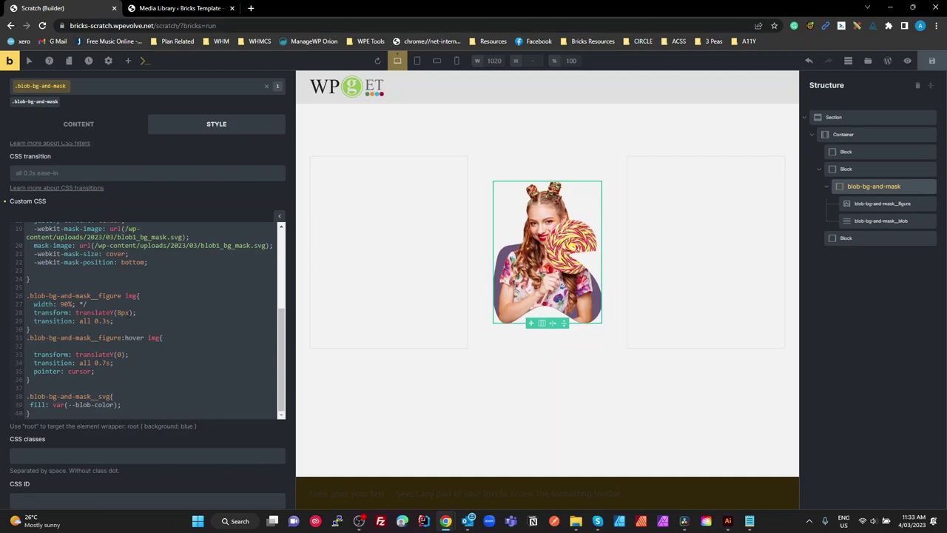
left_click(105, 300)
key("BackSpace")
key("BackSpace")
key("BackSpace")
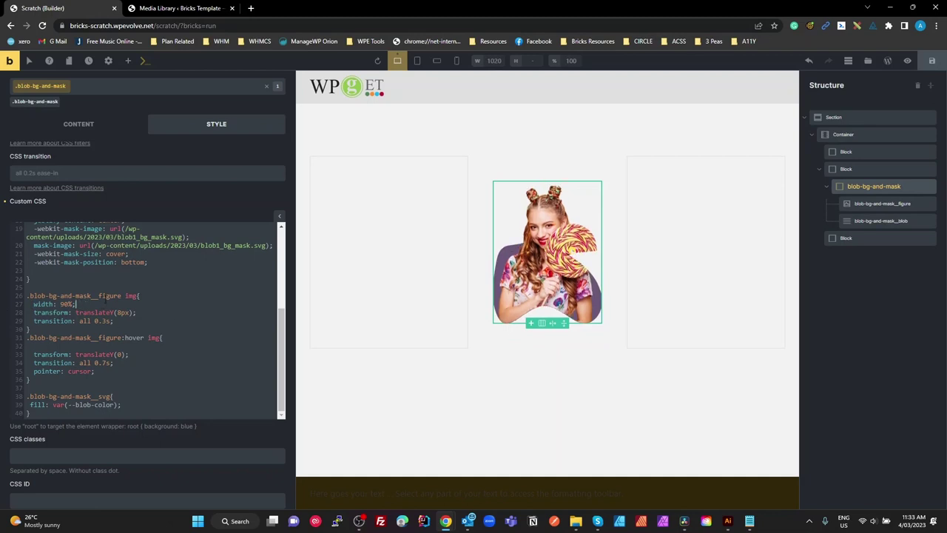
Tidy the figure rule's flex centering lines, re-entering justify-content as center
double_click(106, 295)
double_click(131, 295)
scroll(72, 302, "up", 4)
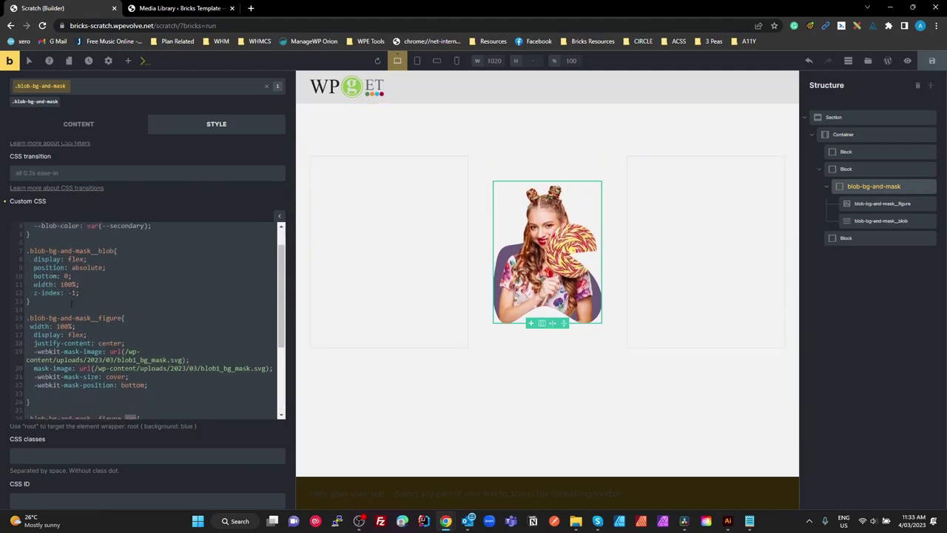
scroll(71, 303, "down", 1)
left_click(106, 294)
left_click(29, 302)
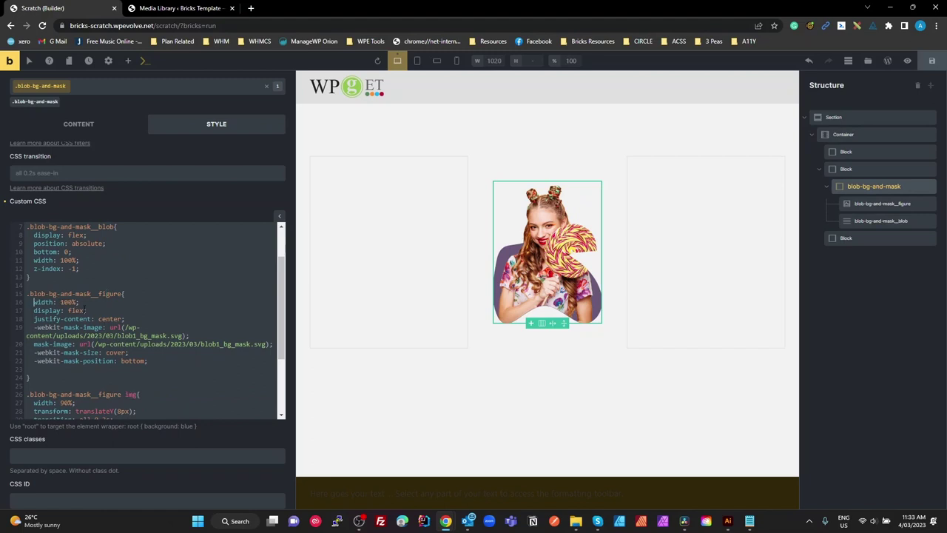
left_click_drag(140, 319, 32, 310)
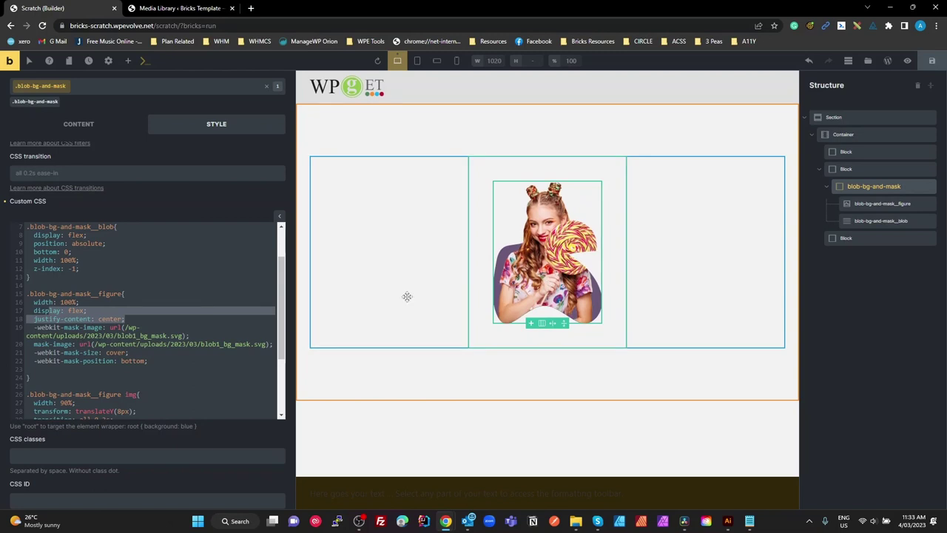
left_click(90, 315)
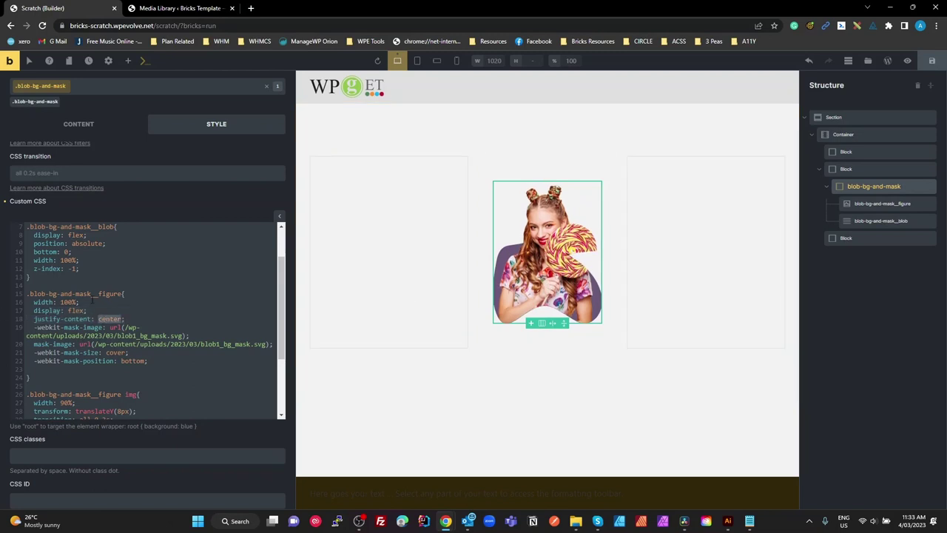
type("l")
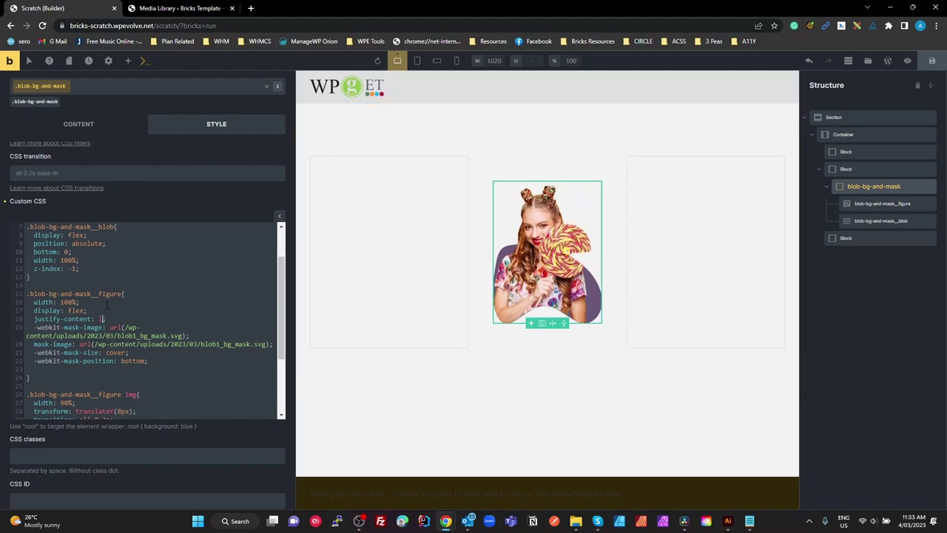
key("BackSpace")
type("center;")
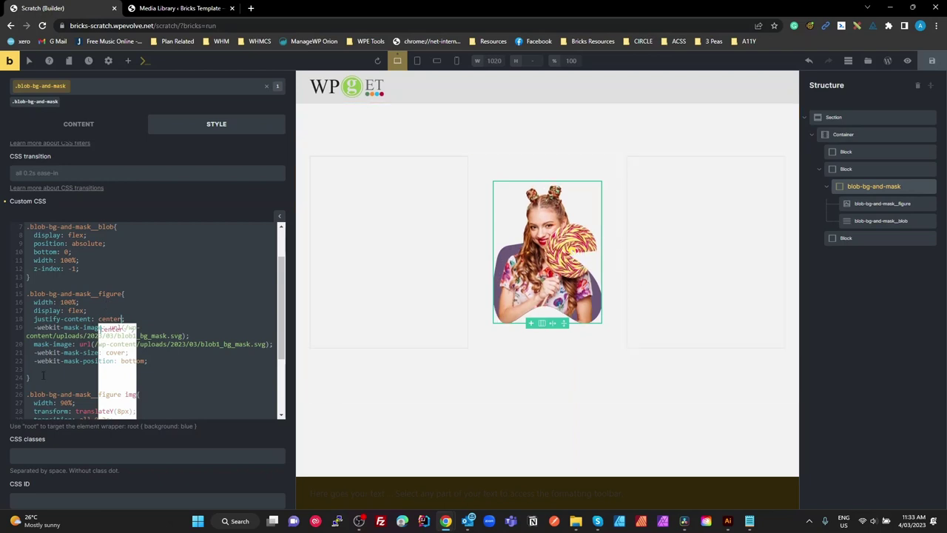
Change the image width to 80% and reload the frontend preview
scroll(148, 333, "down", 5)
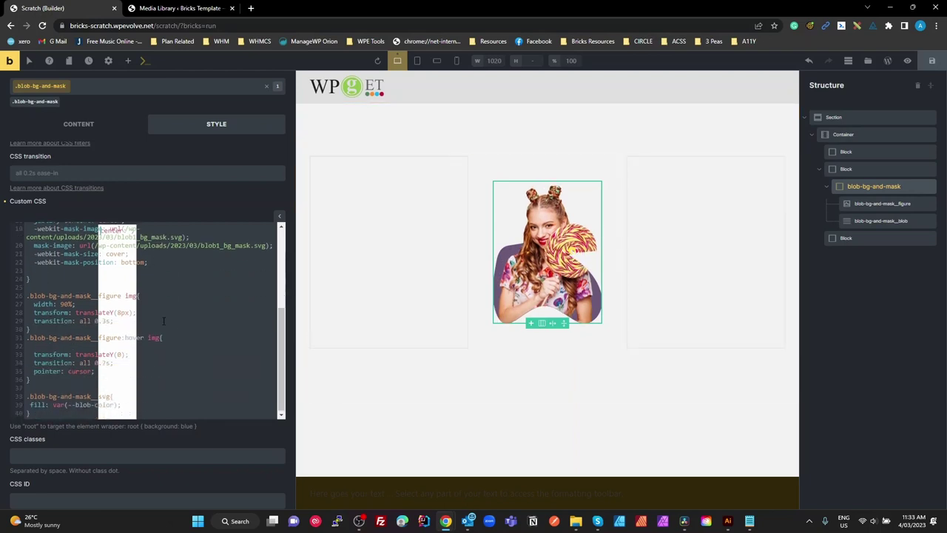
scroll(143, 348, "down", 2)
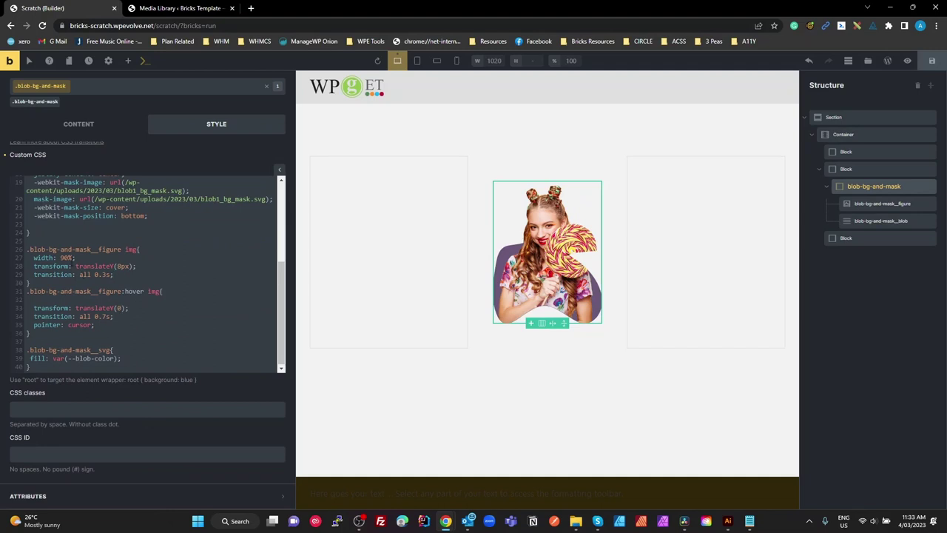
double_click(64, 257)
type("80")
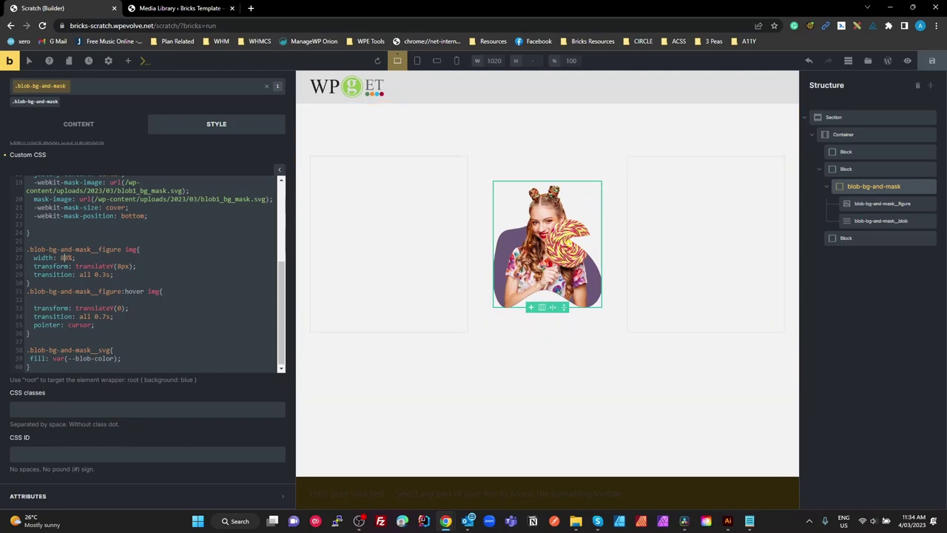
key("alt+Tab")
key("alt+Tab")
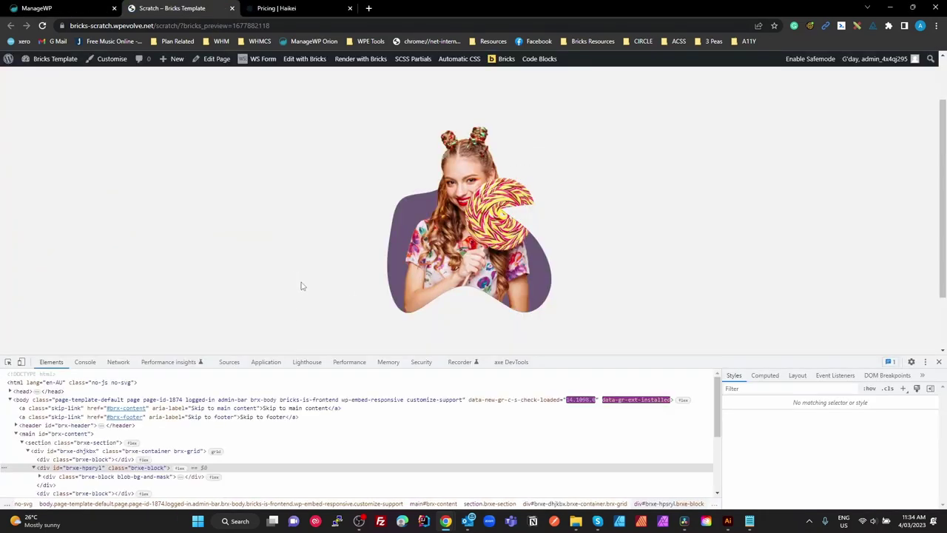
key("F5")
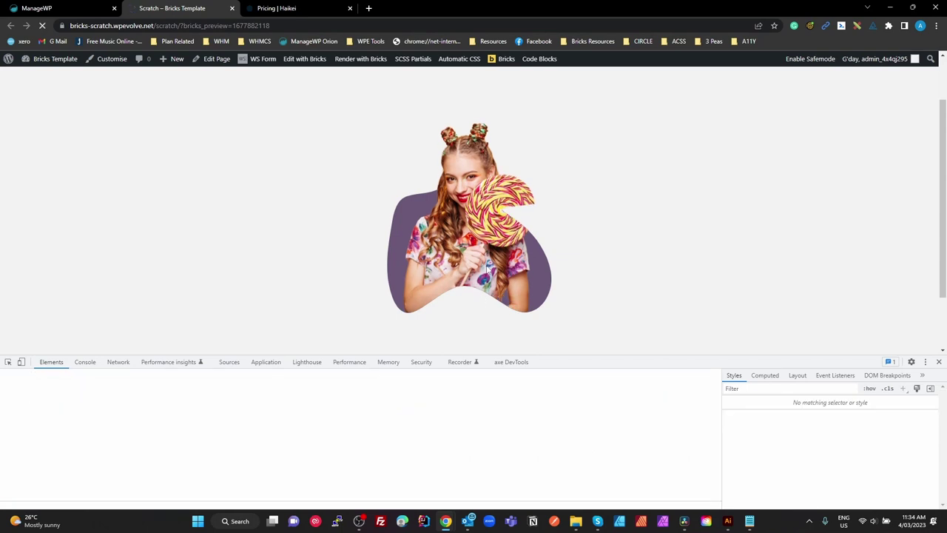